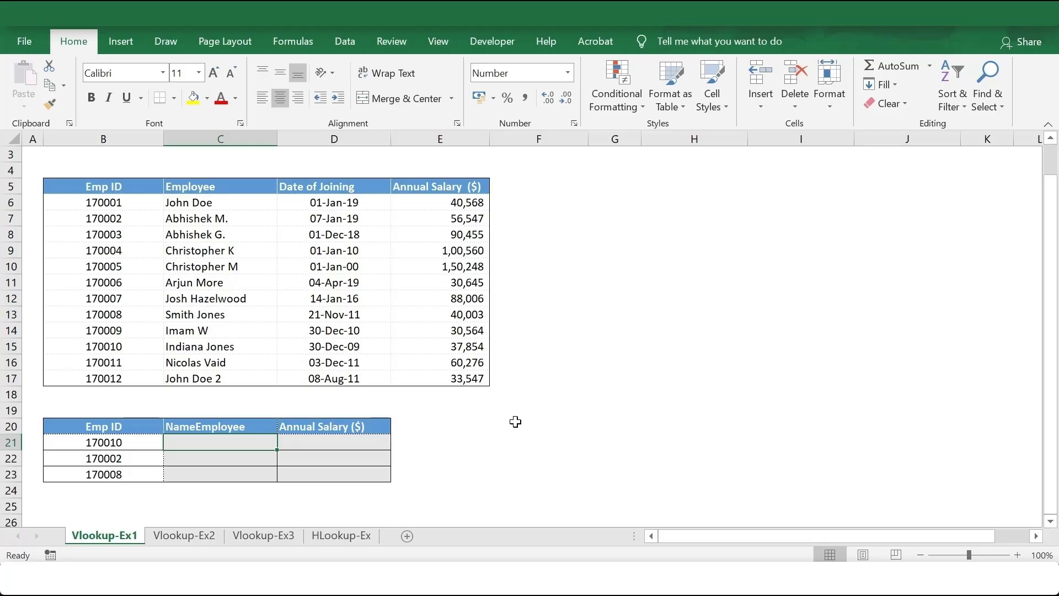
Enter a VLOOKUP formula in C21 that looks up B21 in B5:E17, returning column 2 with FALSE for an exact match
text(=vlooku)
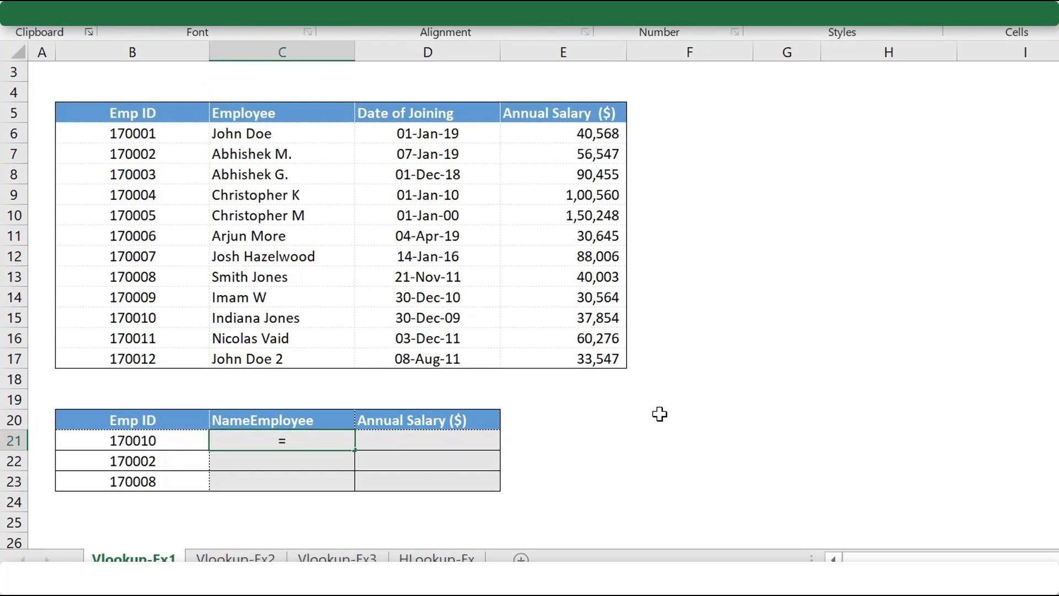
text(p()
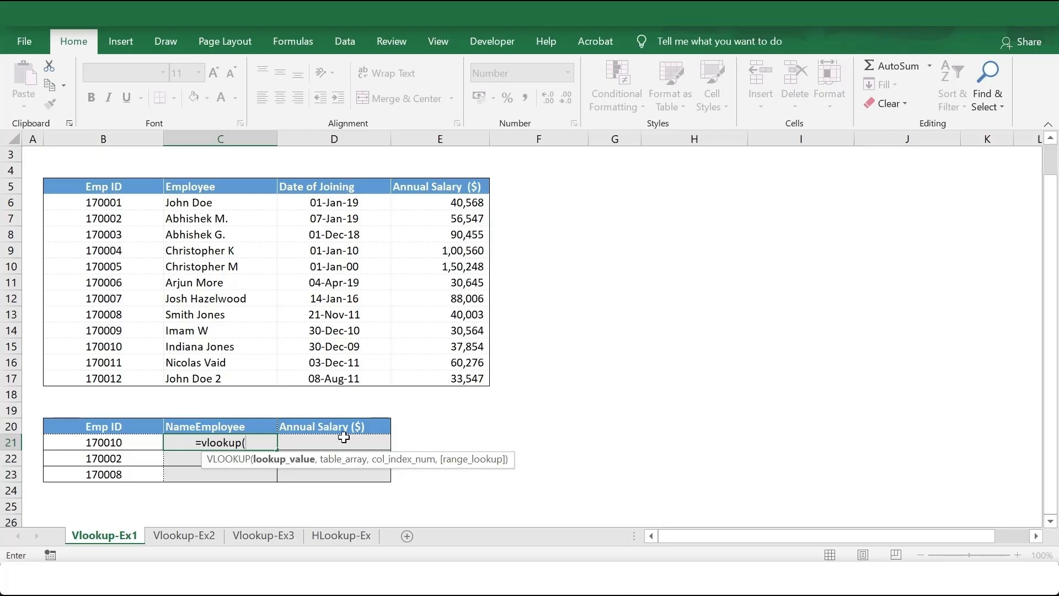
click(120, 440)
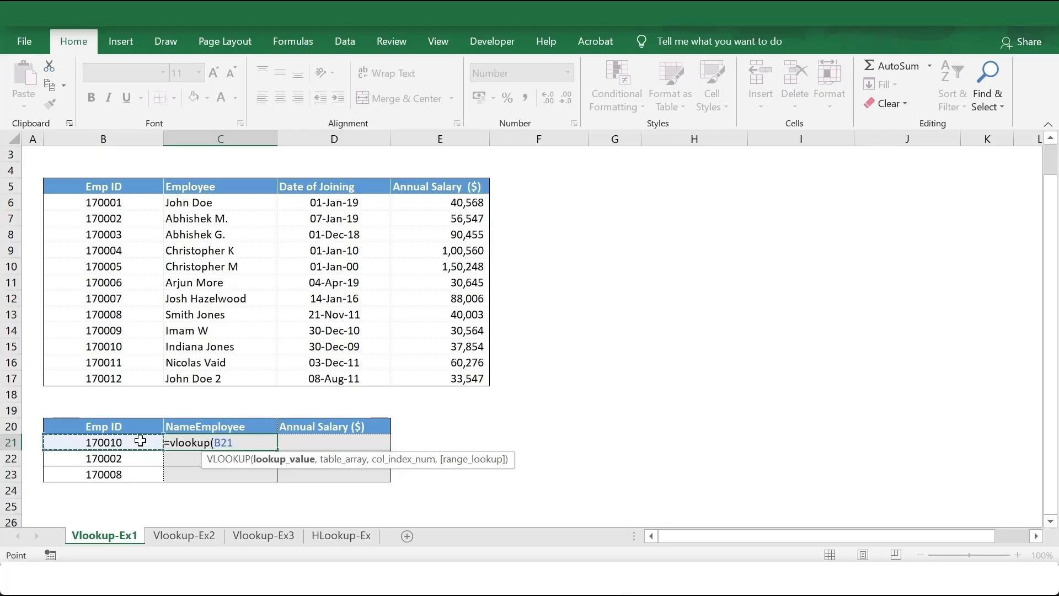
text(,)
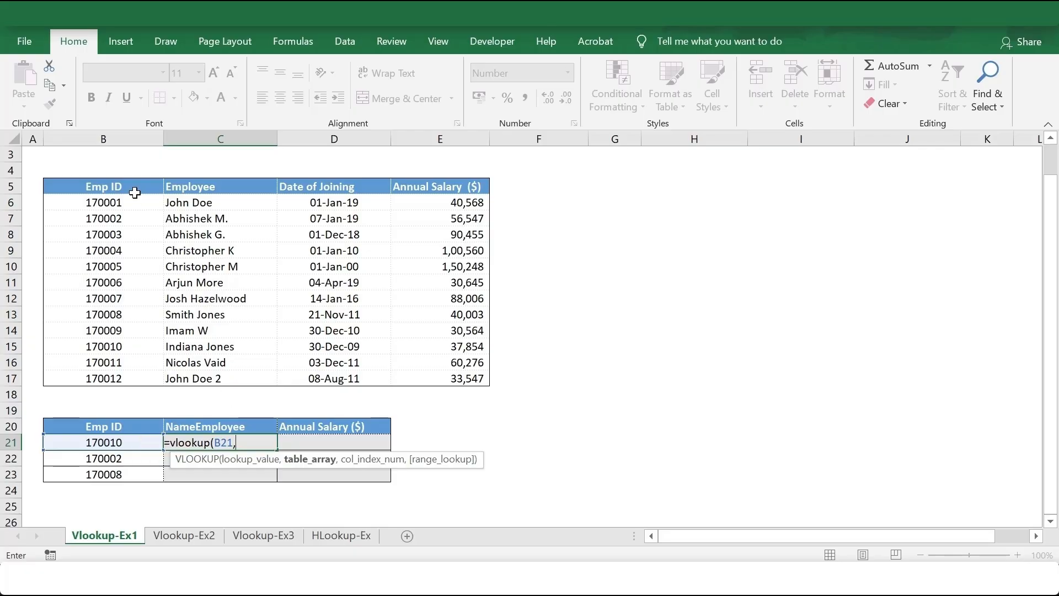
drag(114, 184, 473, 378)
text(,)
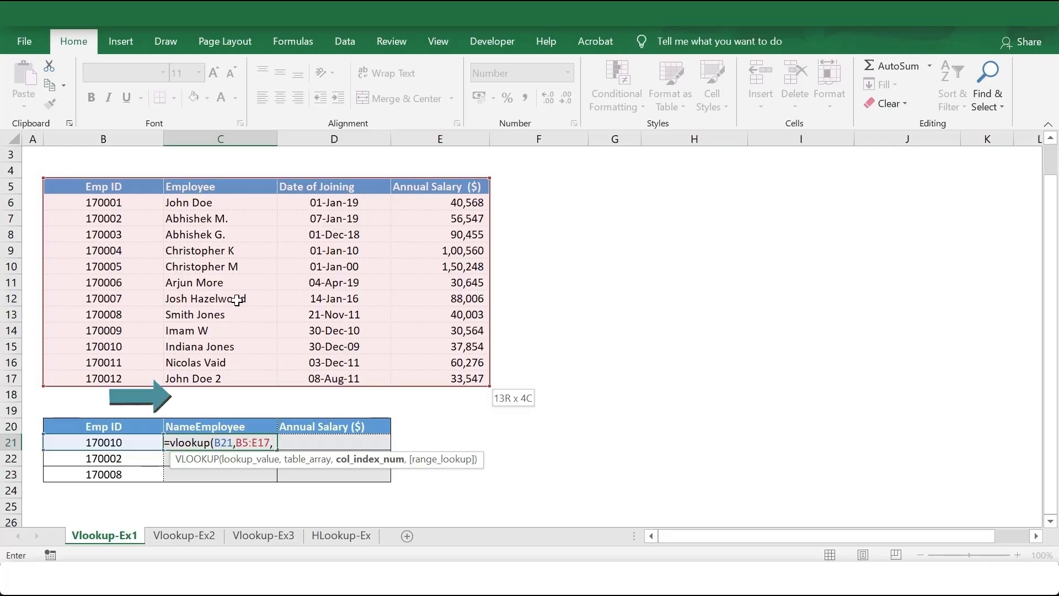
text(2)
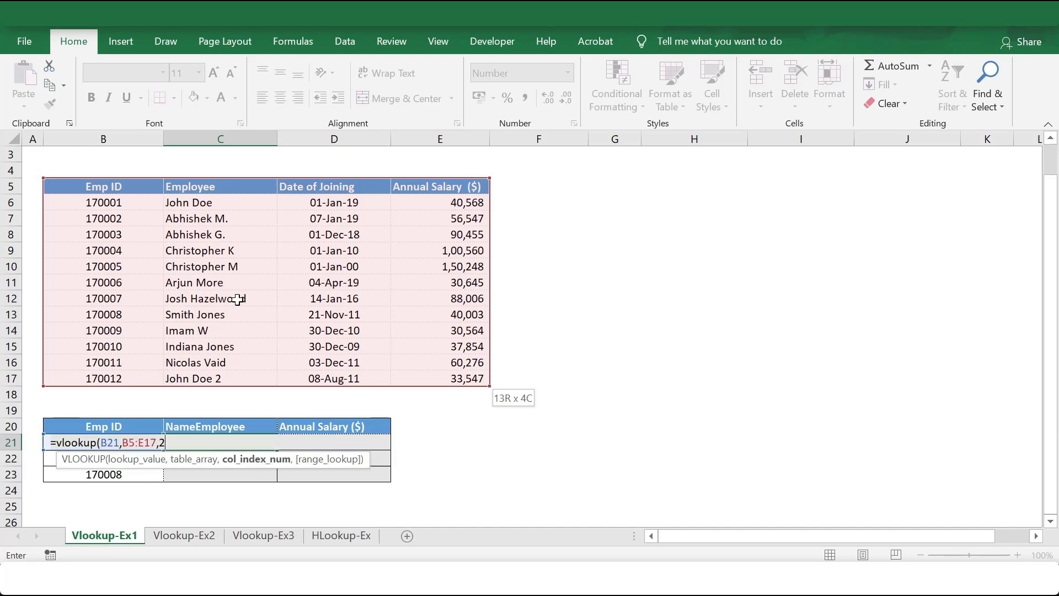
text(,)
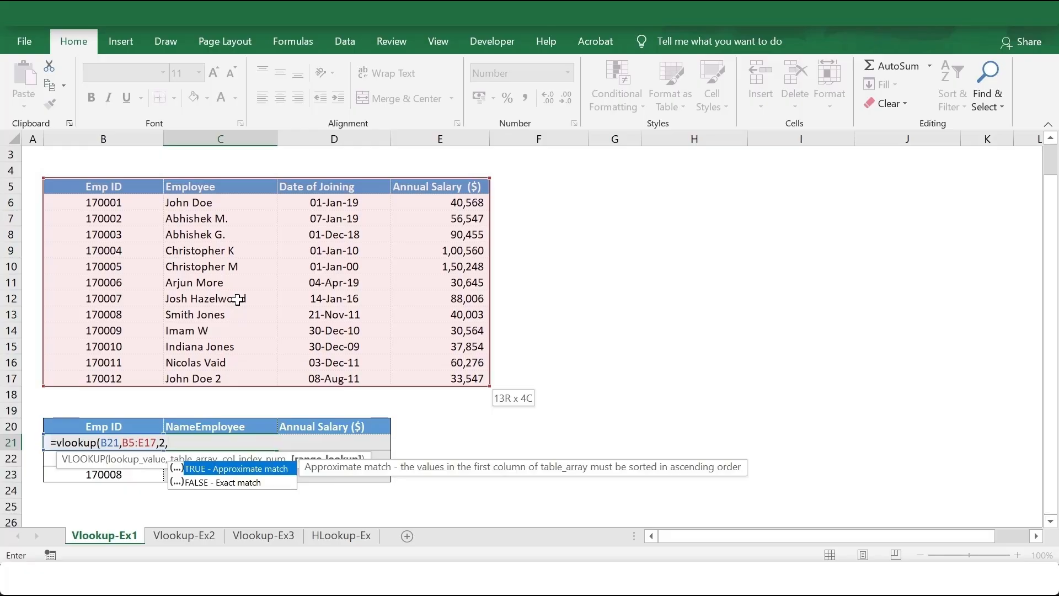
text(falso)
key(BackSpace)
text(e))
key(Return)
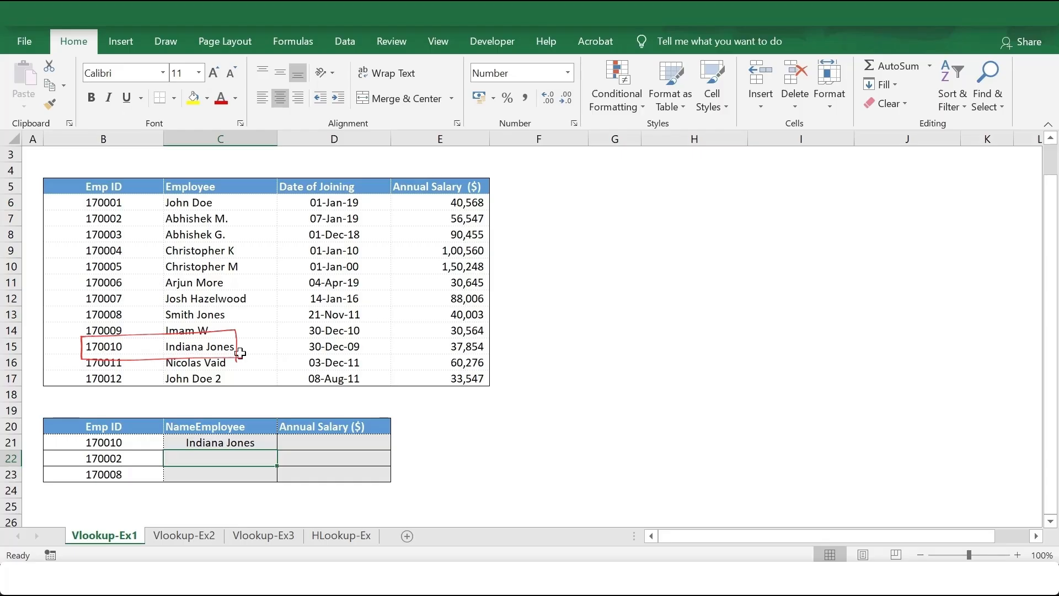
double_click(235, 443)
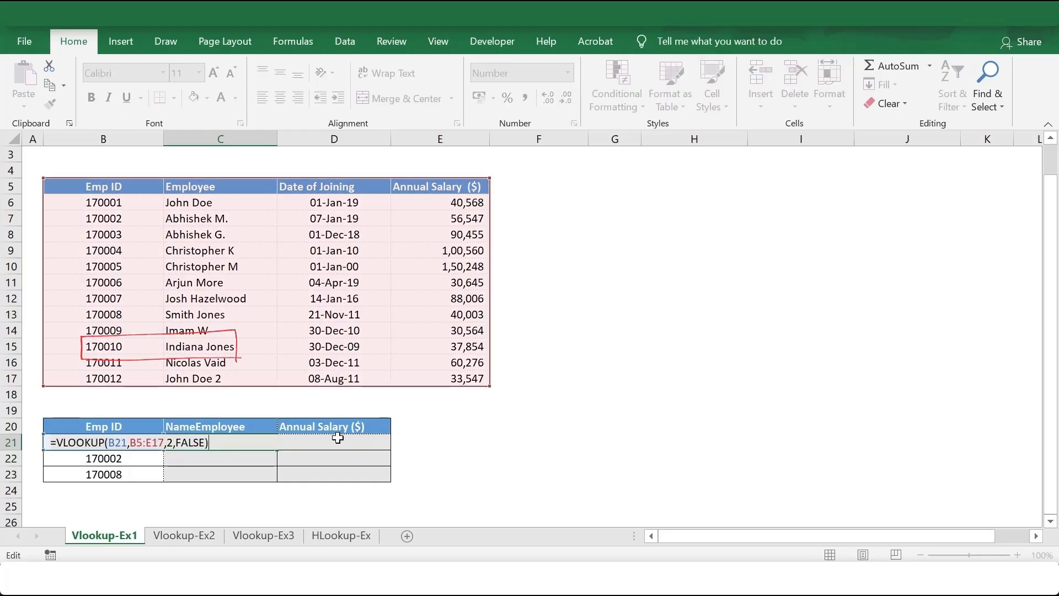
Enter a VLOOKUP formula in D21 that looks up B21 in B5:E17, returning column 4 with match type 0
click(310, 442)
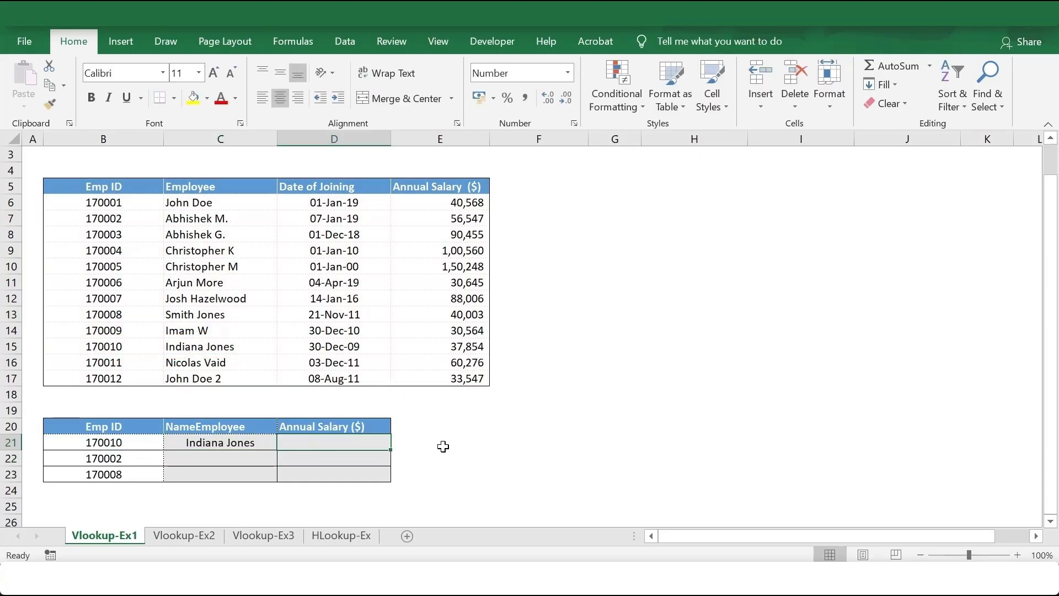
text(=vlooku)
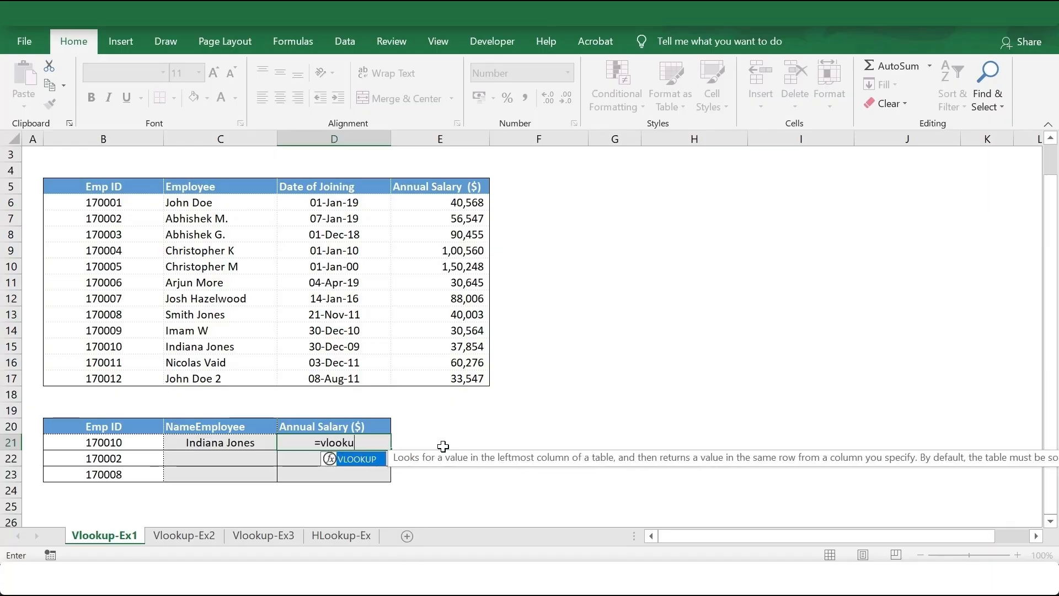
text(p()
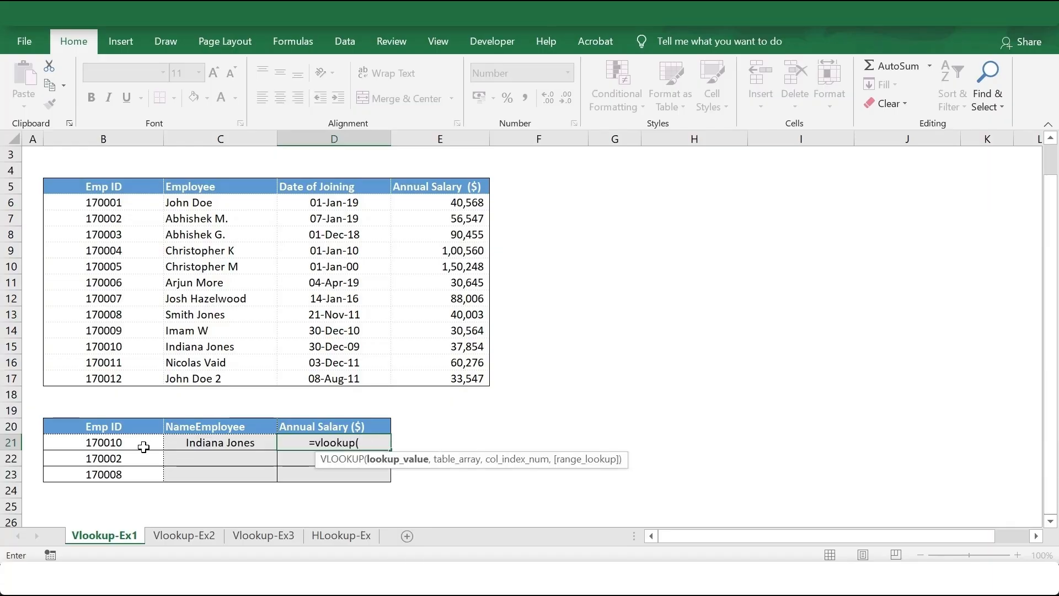
click(143, 447)
text(,)
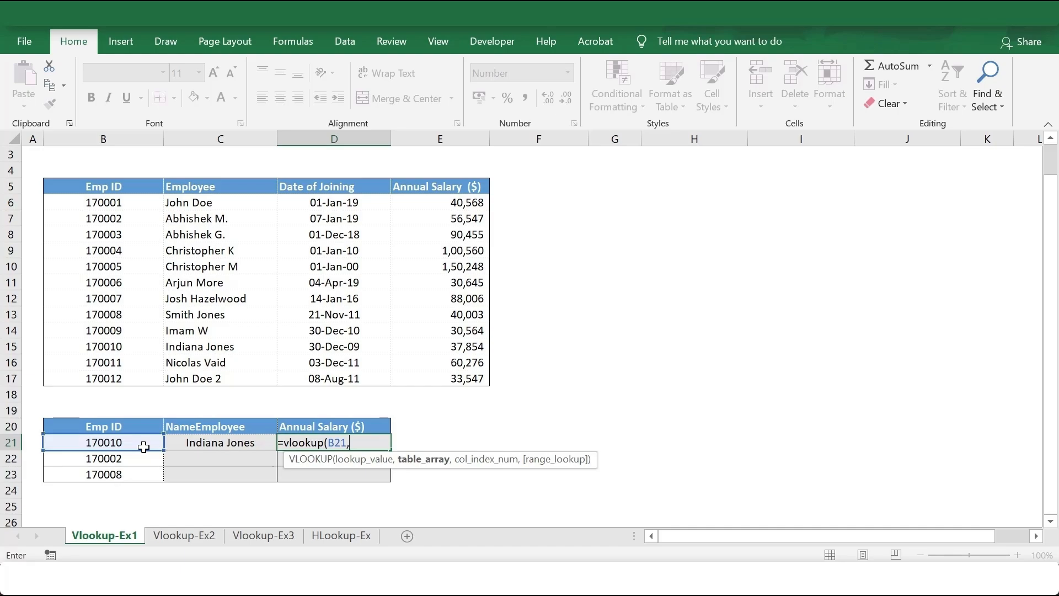
drag(110, 189, 463, 378)
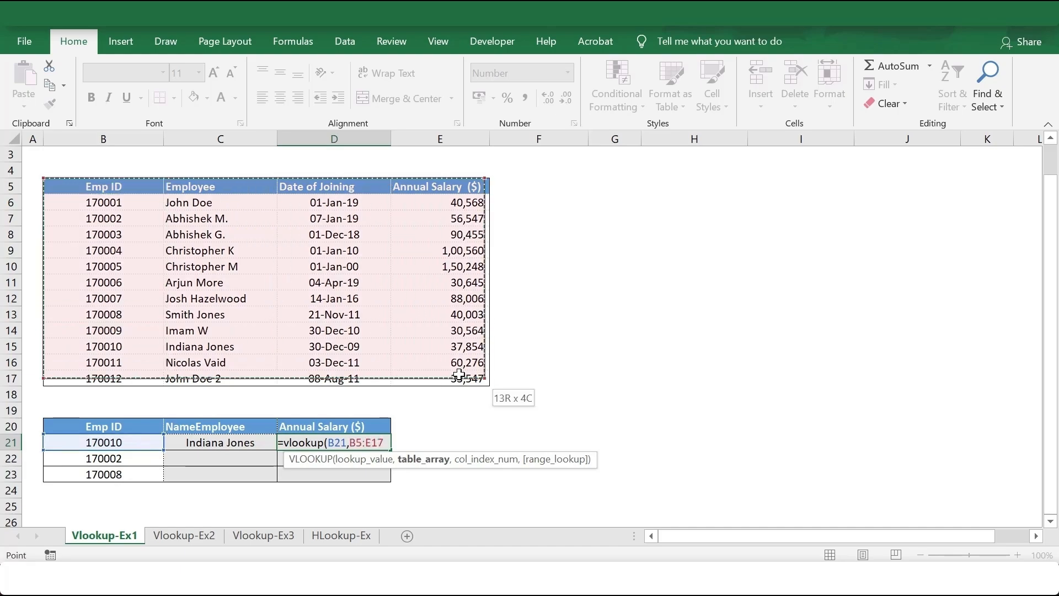
text(,)
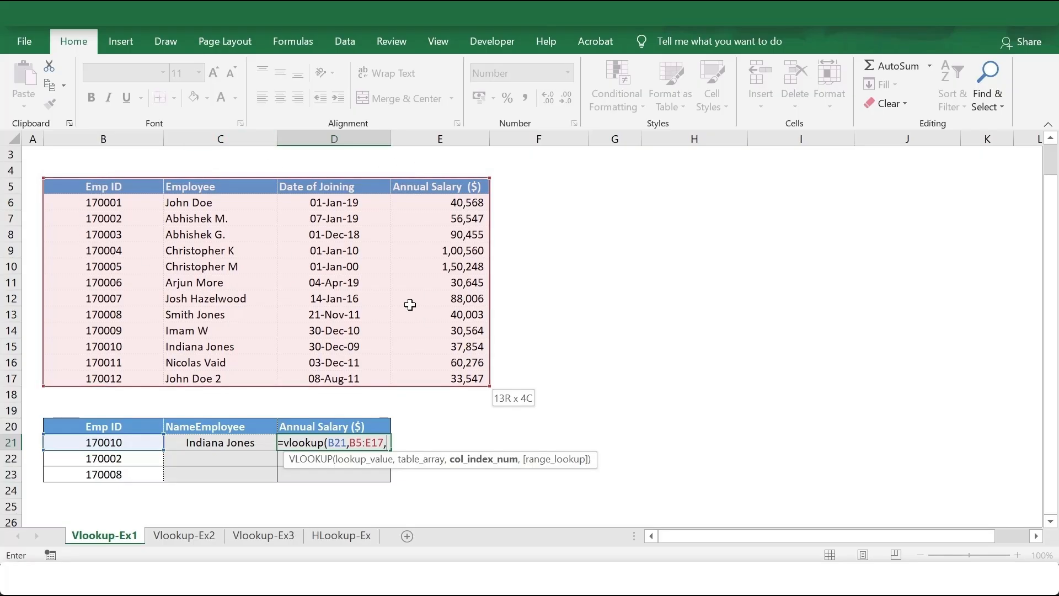
text(4,)
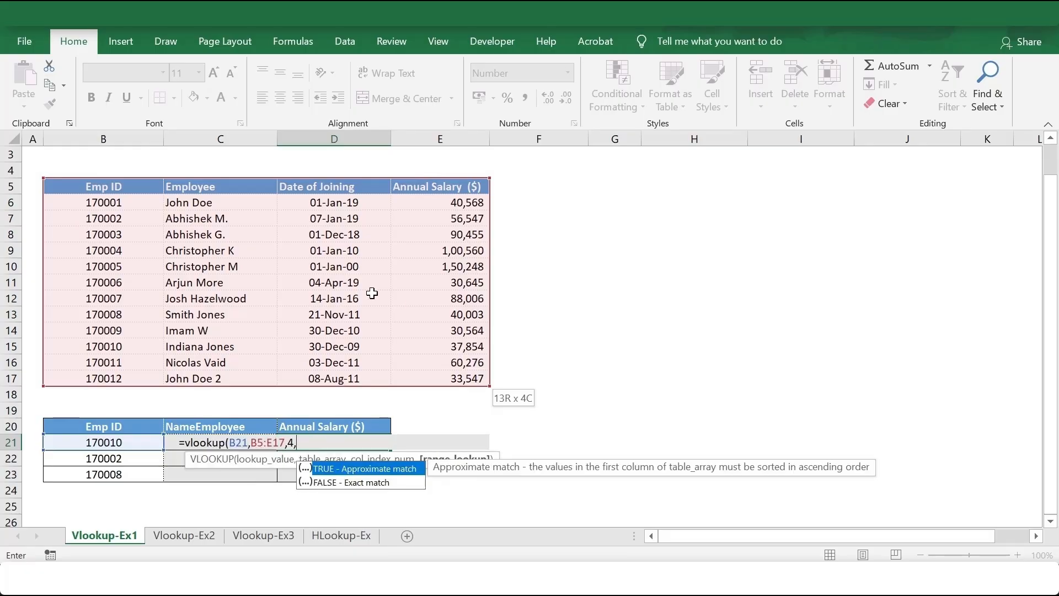
text(0))
key(Return)
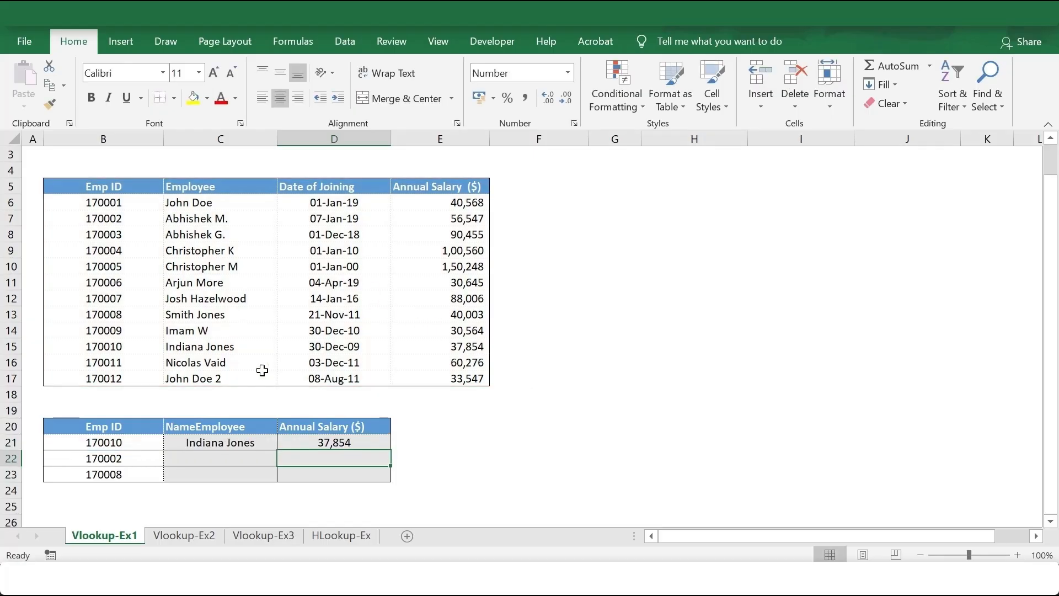
drag(111, 347, 462, 347)
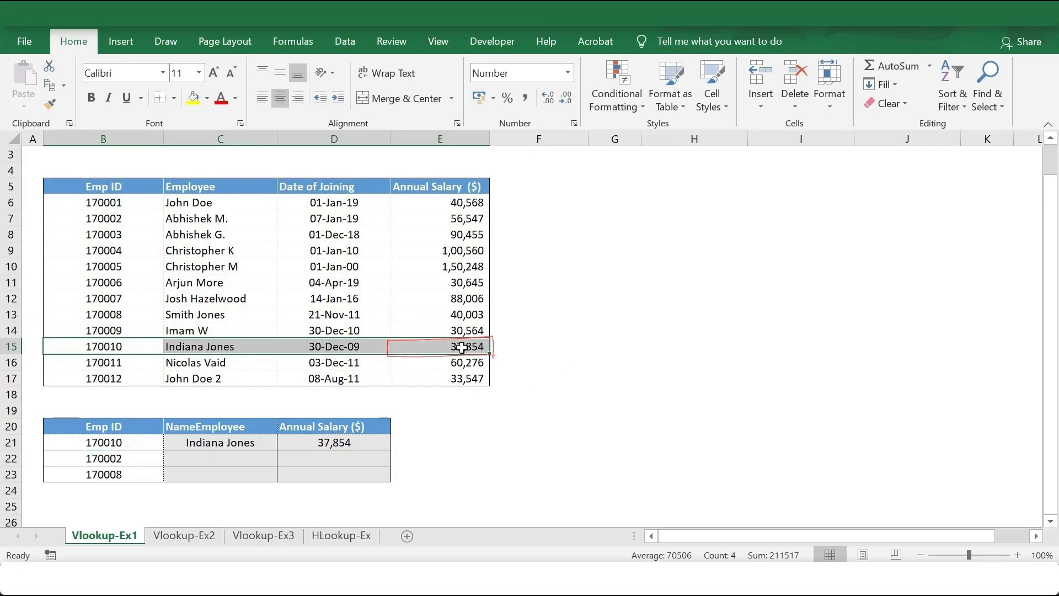
Make the table range in C21's lookup formula absolute as $B$5:$E$17
click(259, 443)
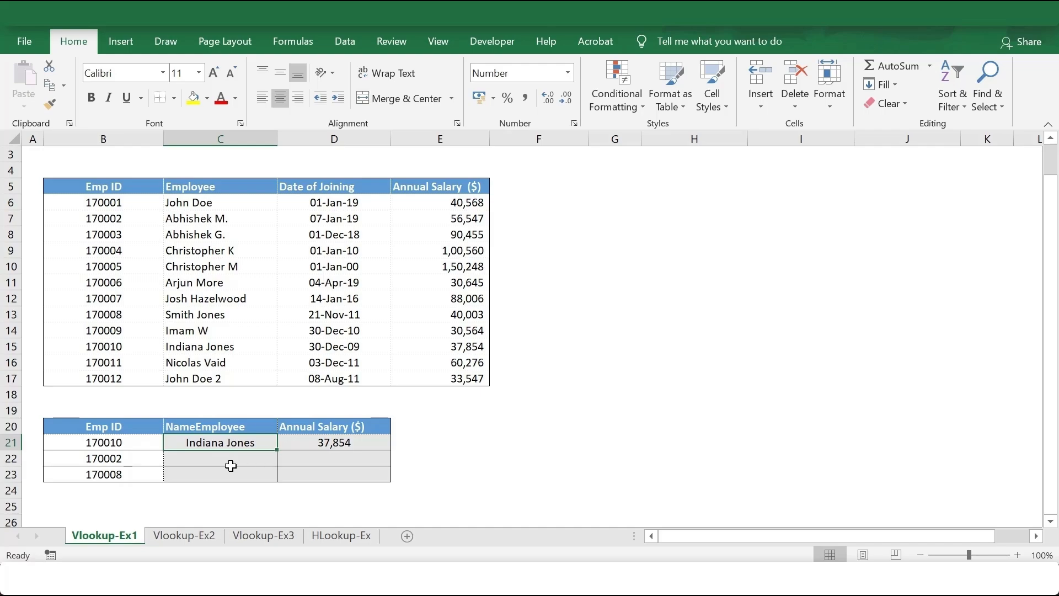
key(F2)
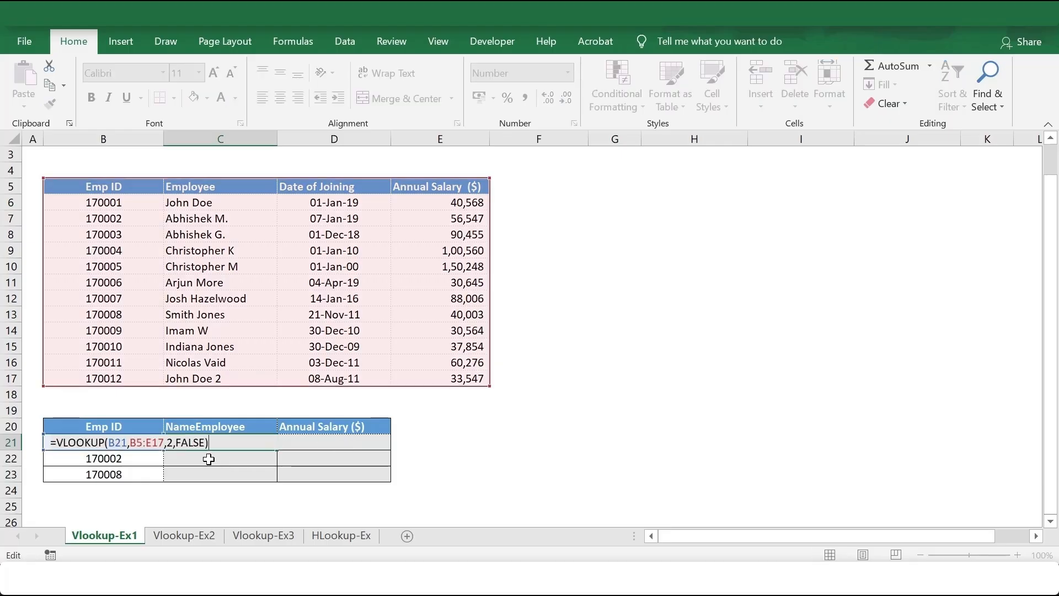
click(145, 443)
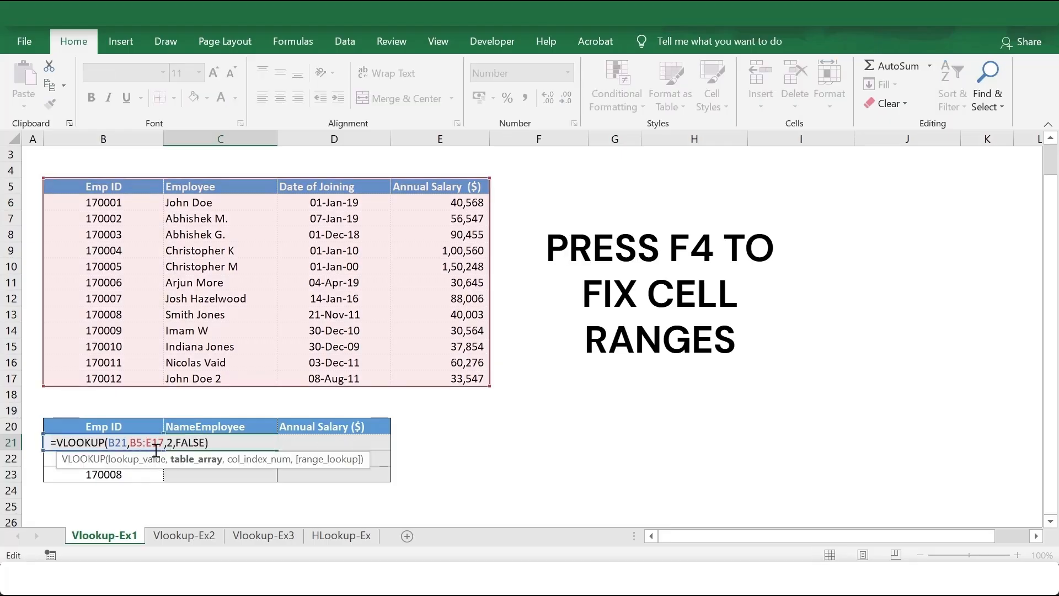
key(F4)
click(174, 448)
key(F4)
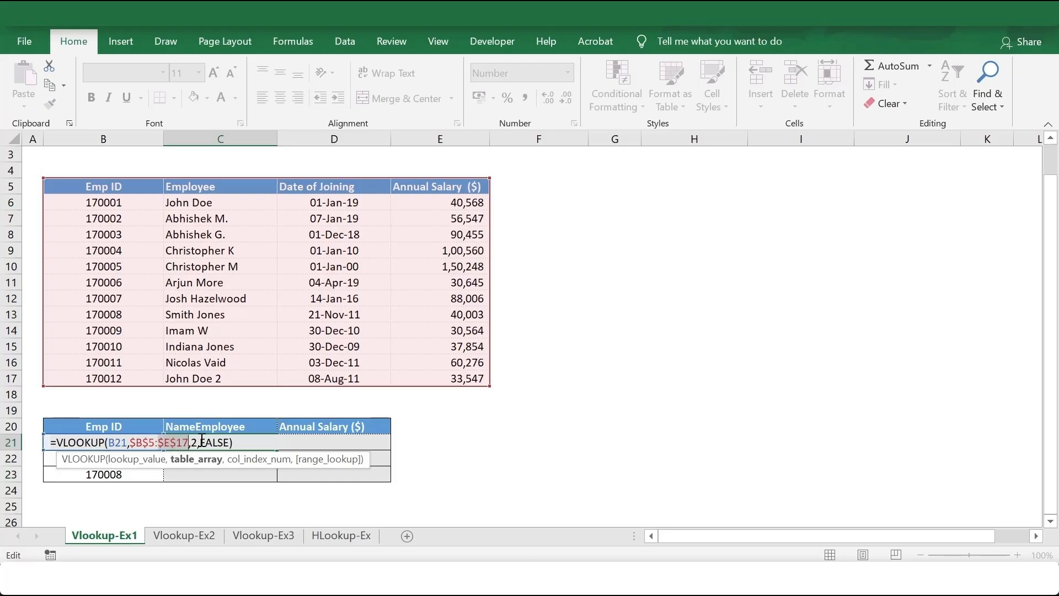
key(ctrl+Return)
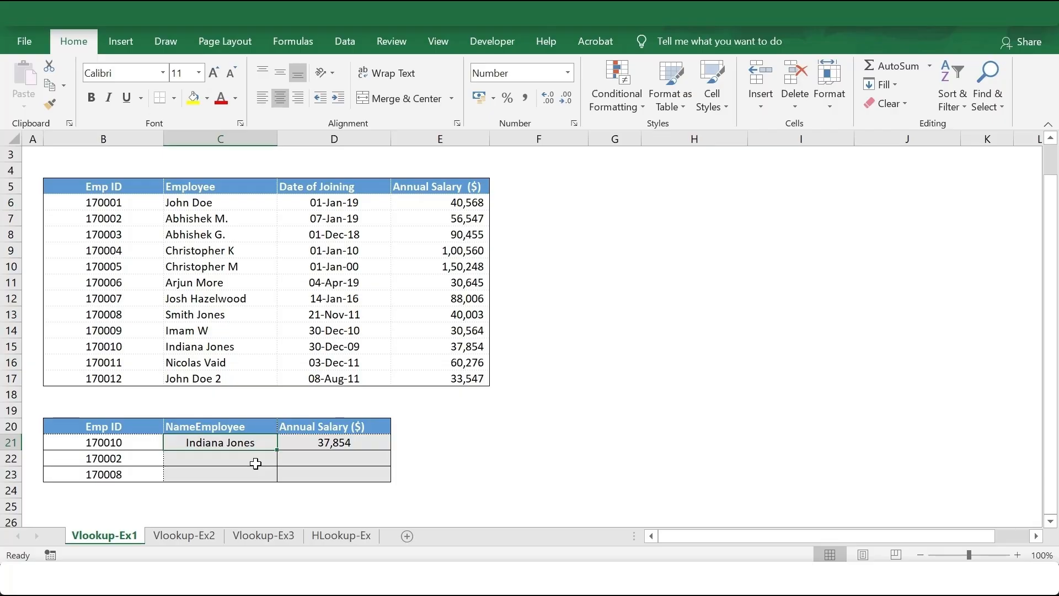
Fill the employee name lookup formula from C21 through C23 and check the filled cells
key(shift+Down)
key(shift+Down)
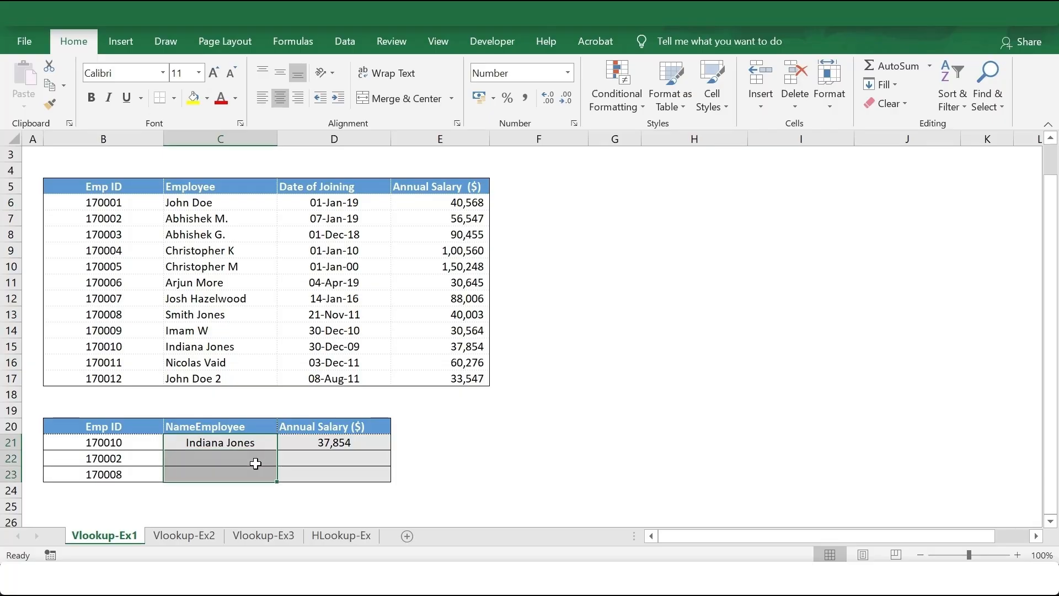
key(F2)
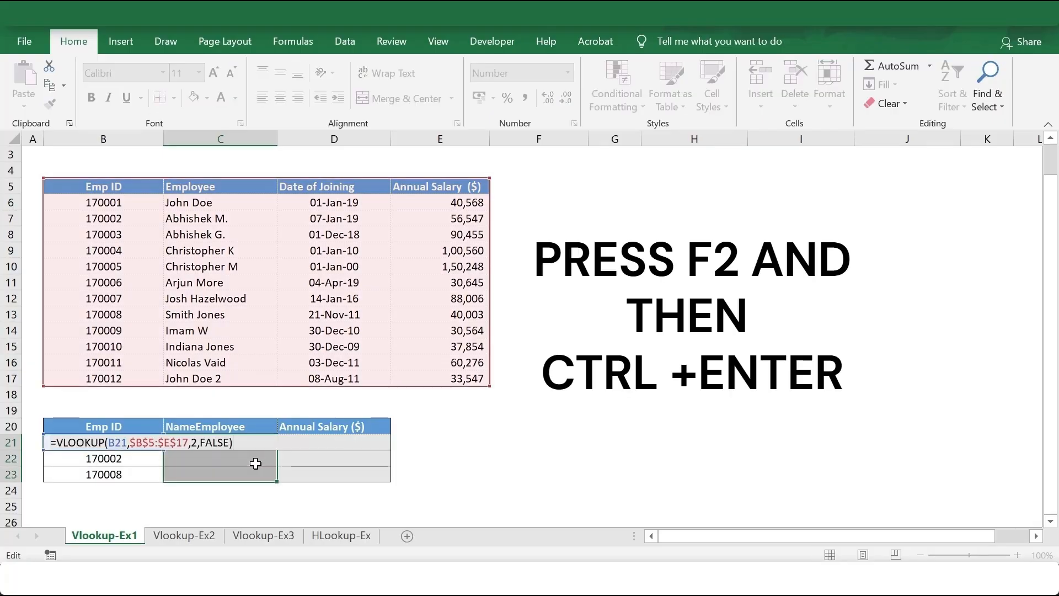
key(ctrl+Return)
click(256, 463)
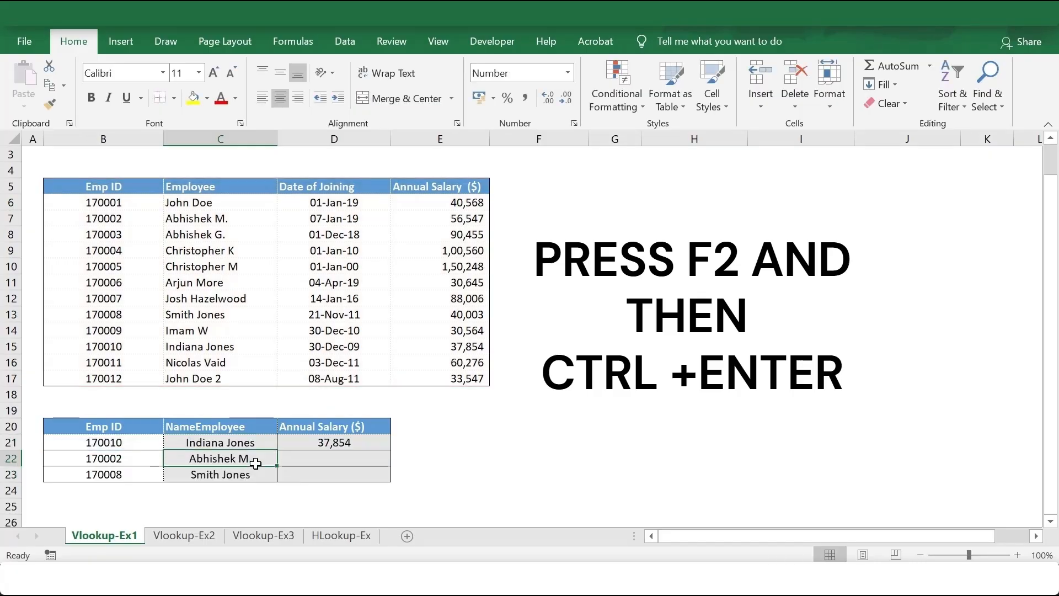
key(Down)
key(Up)
key(Up)
key(Down)
key(Down)
key(Up)
Make the table range in D21's annual salary lookup formula absolute as $B$5:$E$17
key(Right)
key(Up)
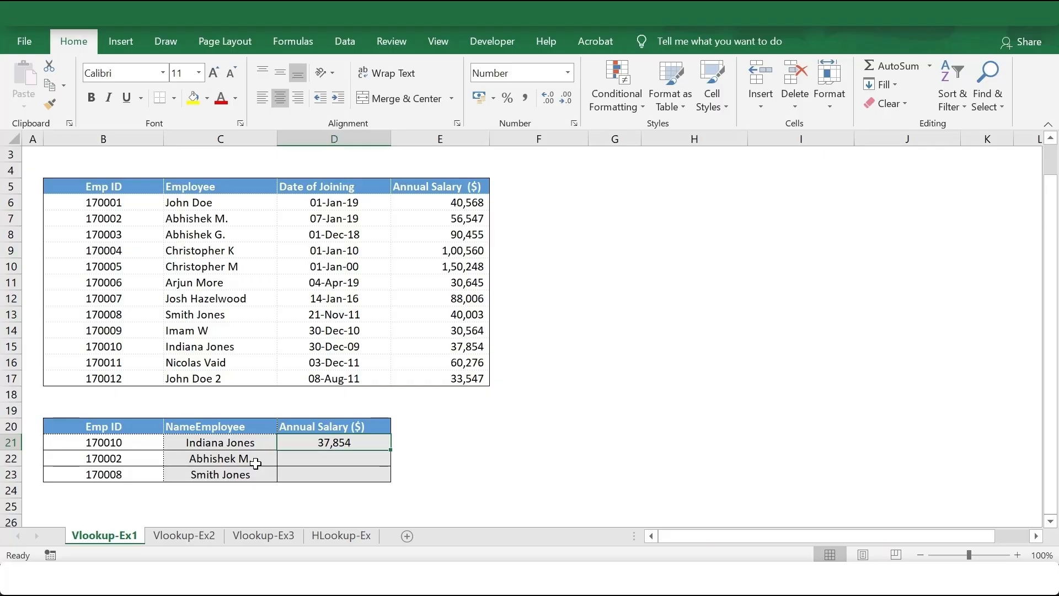
key(F2)
key(Left)
key(Left)
key(Left)
key(Left)
key(Left)
key(Left)
key(Left)
key(Left)
key(Left)
key(Left)
key(Left)
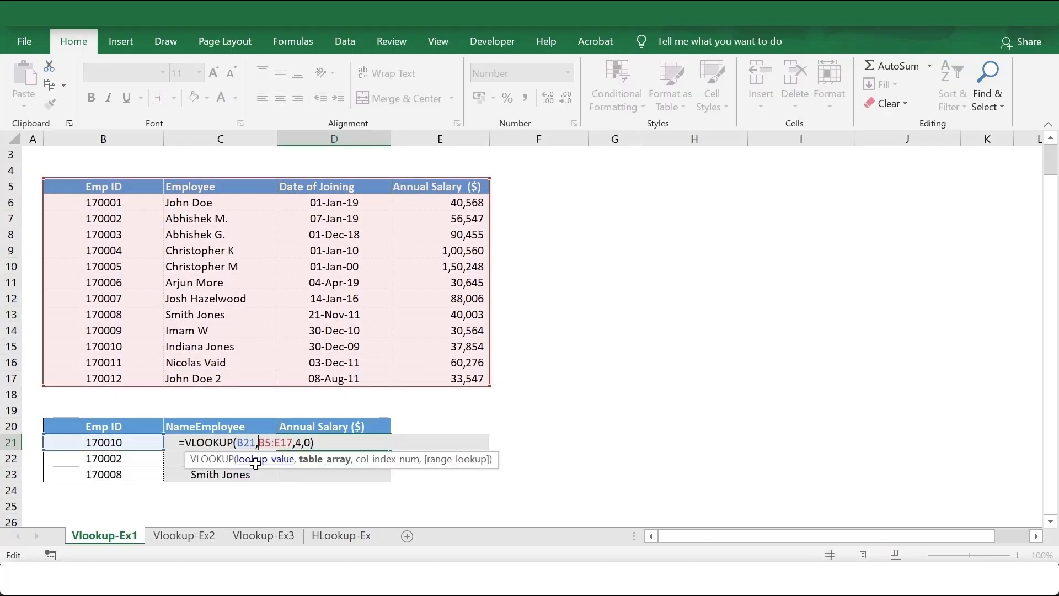
key(F4)
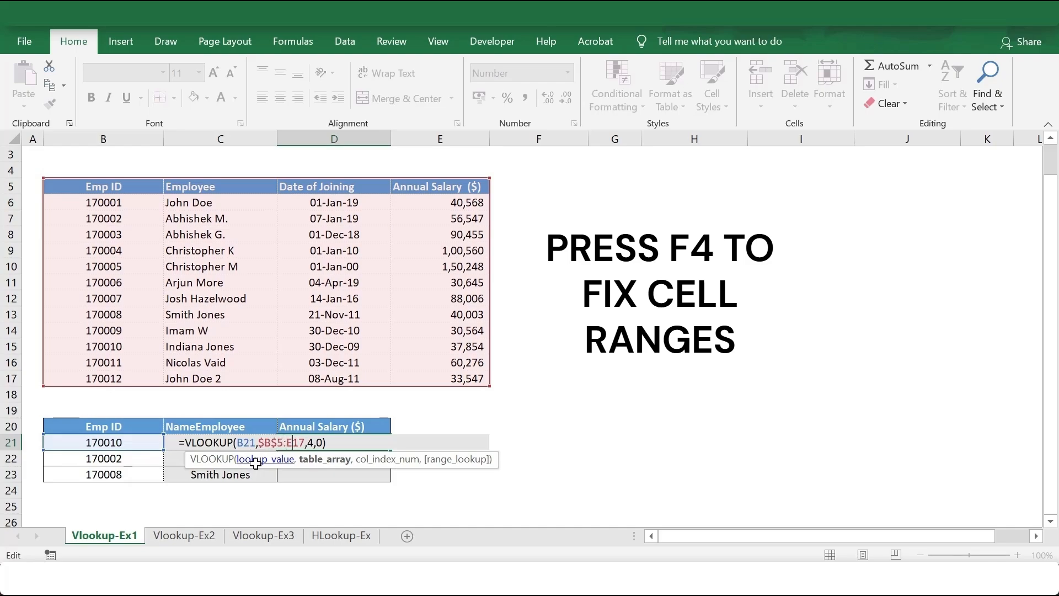
key(F4)
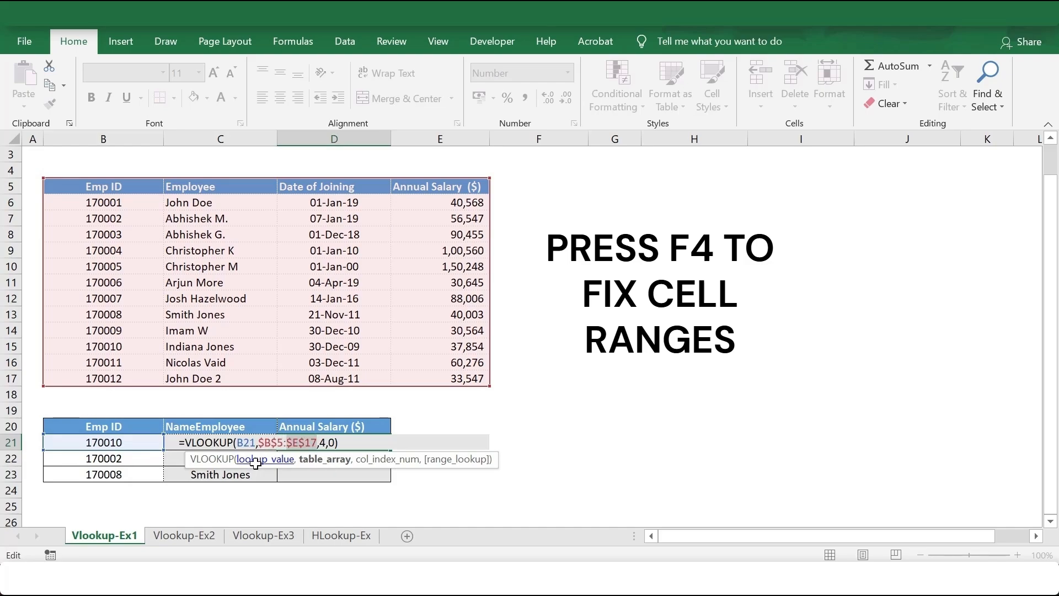
key(ctrl+Return)
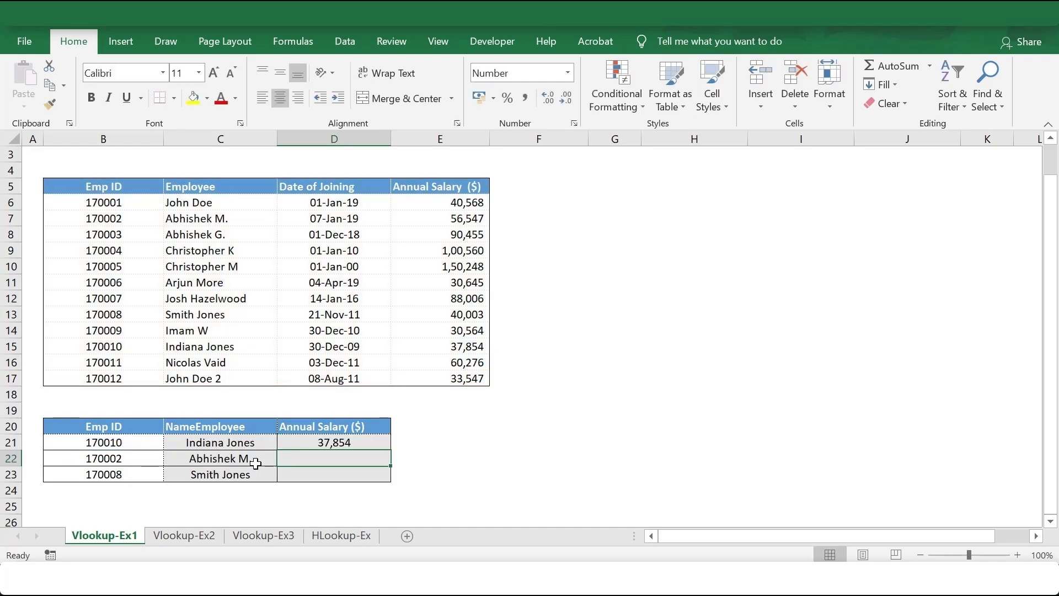
Fill the annual salary lookup formula from D21 through D23
key(shift+Down)
key(shift+Down)
key(F2)
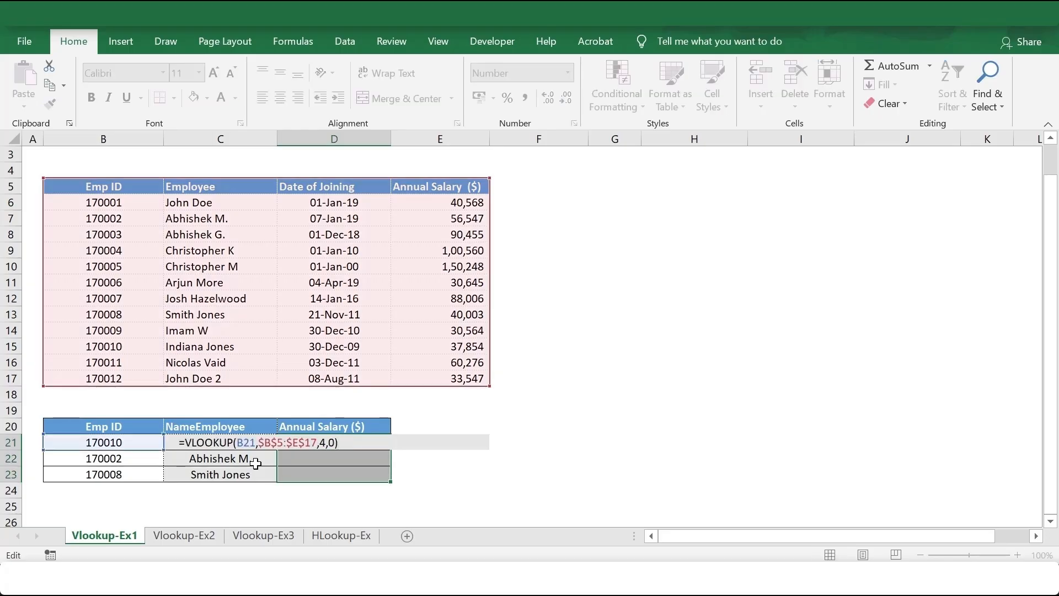
key(ctrl+Return)
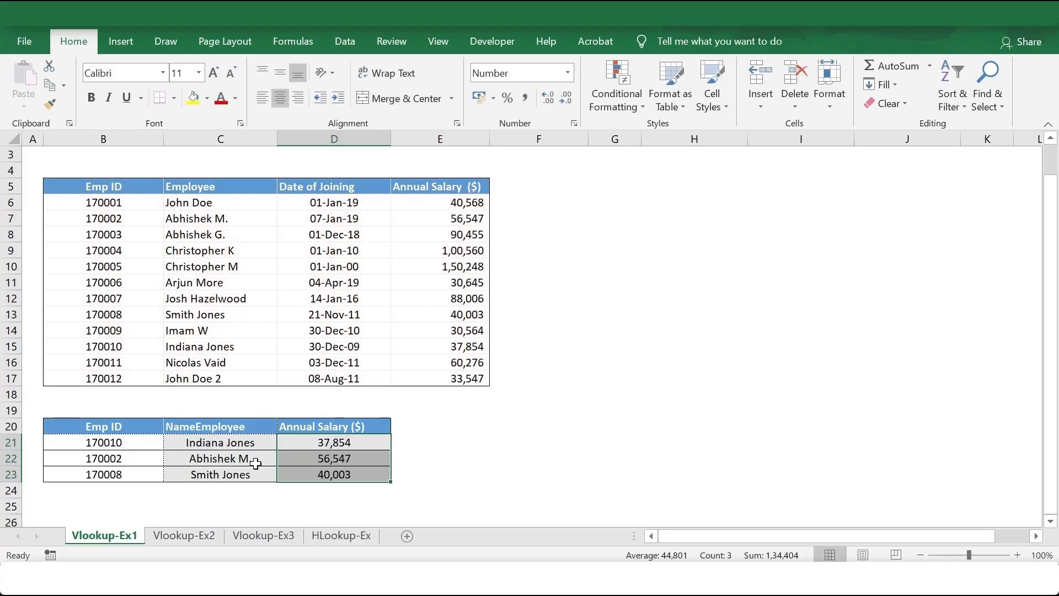
key(Up)
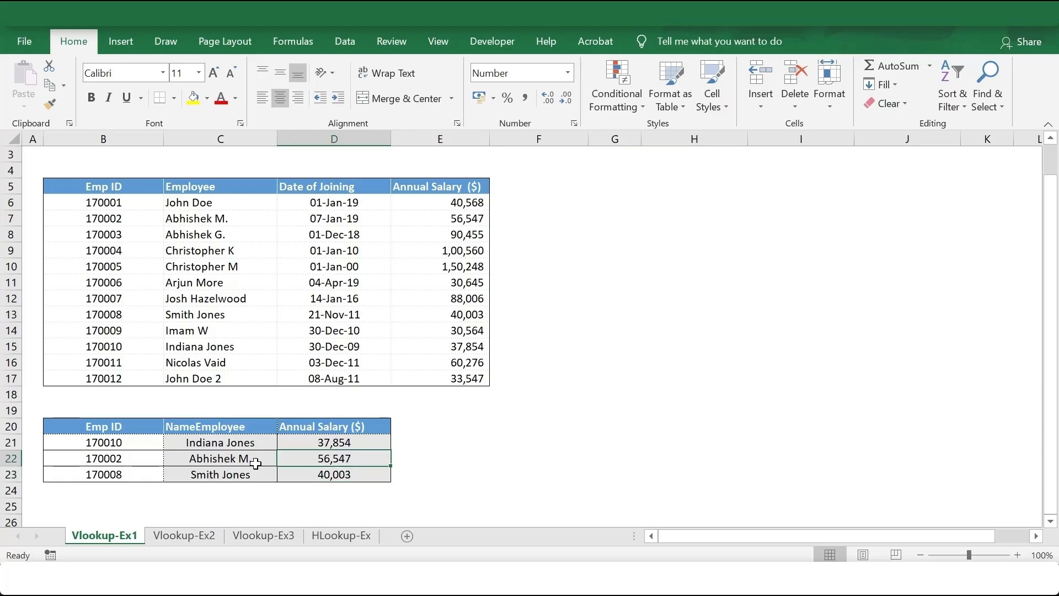
key(Left)
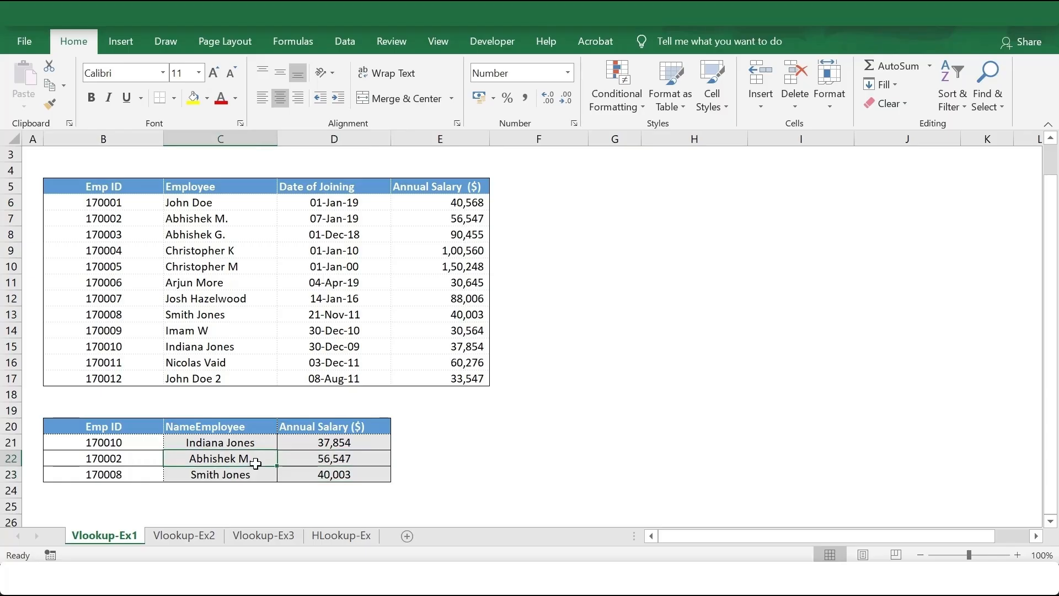
Check the looked-up annual salary for employee ID 170008 against its entry in the source table
key(Right)
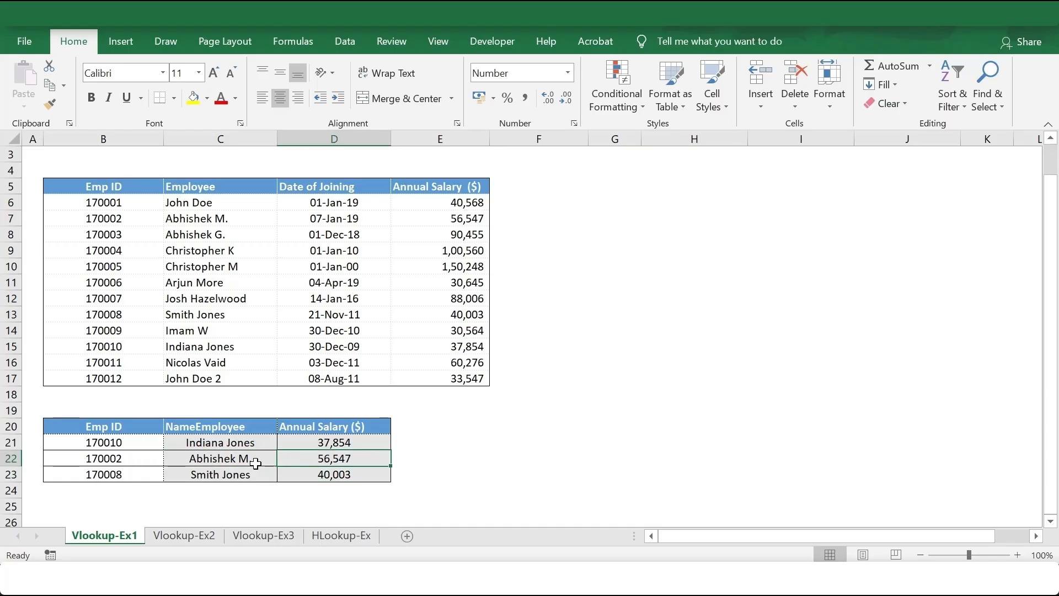
drag(425, 220, 465, 219)
click(338, 473)
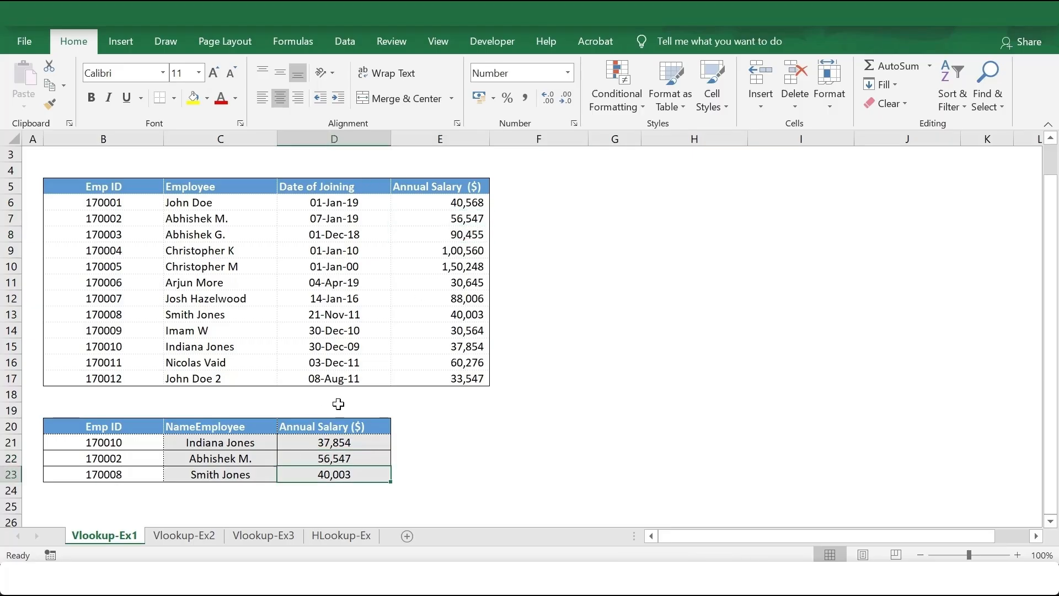
click(461, 315)
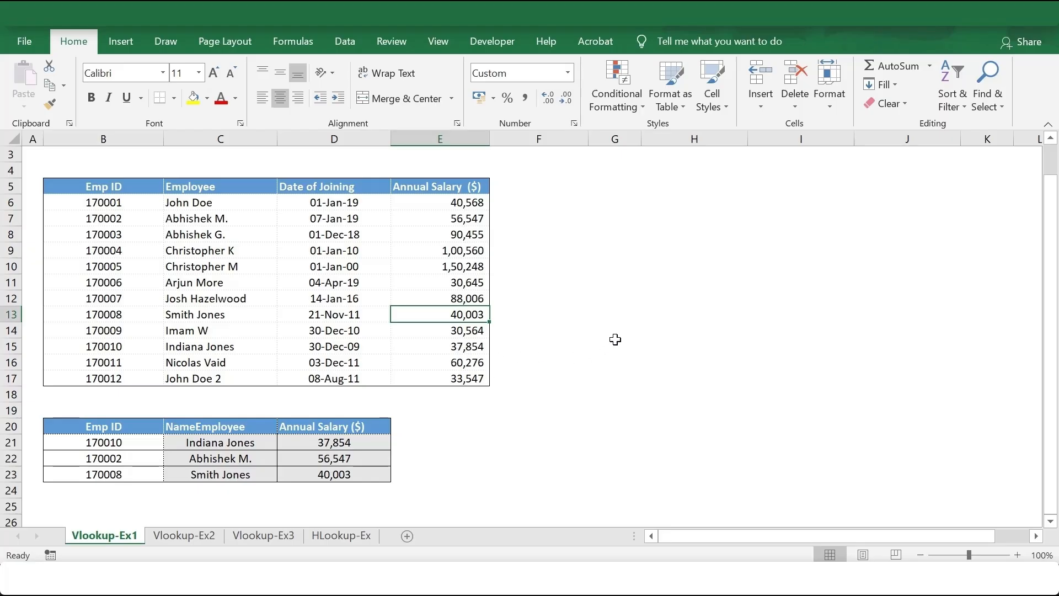
click(614, 318)
scroll(593, 313, up, 1)
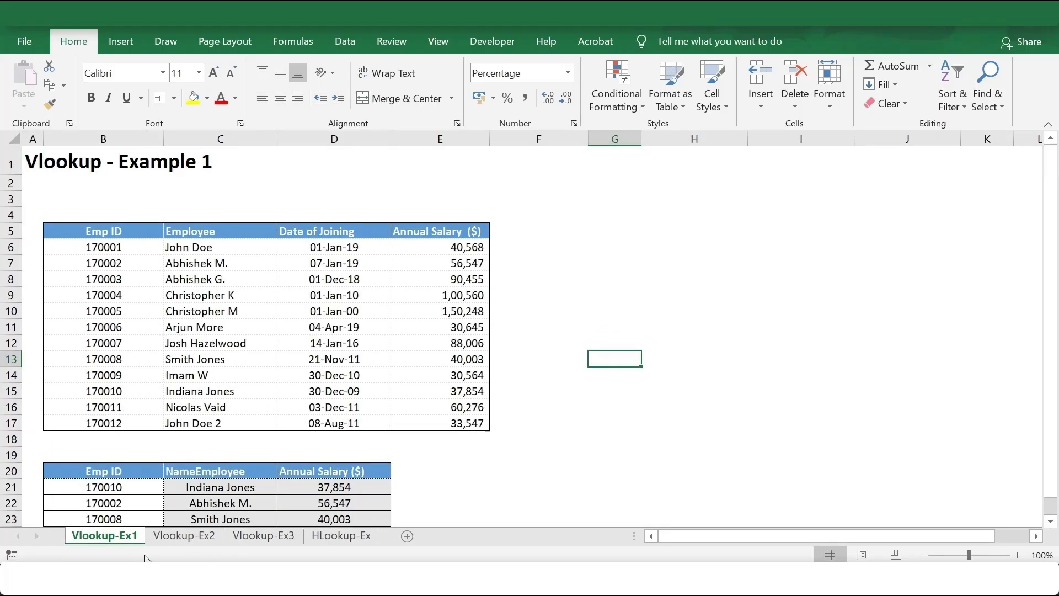
Switch to the Vlookup-Ex2 sheet and review the empty Employee, Date of Joining and Annual Salary columns
click(193, 542)
drag(106, 231, 438, 421)
click(518, 324)
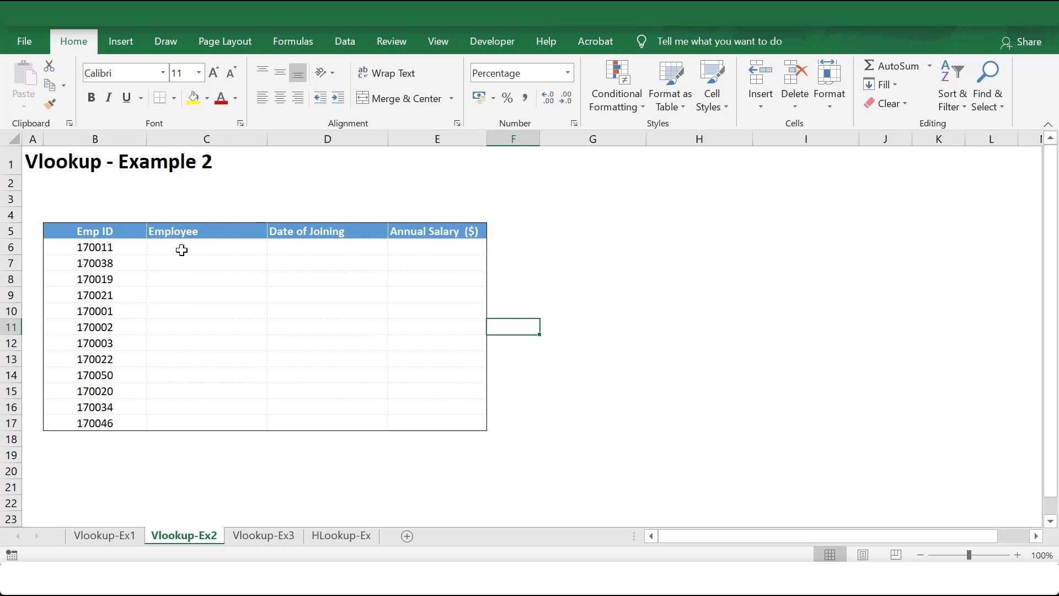
drag(177, 248, 171, 400)
drag(330, 248, 329, 349)
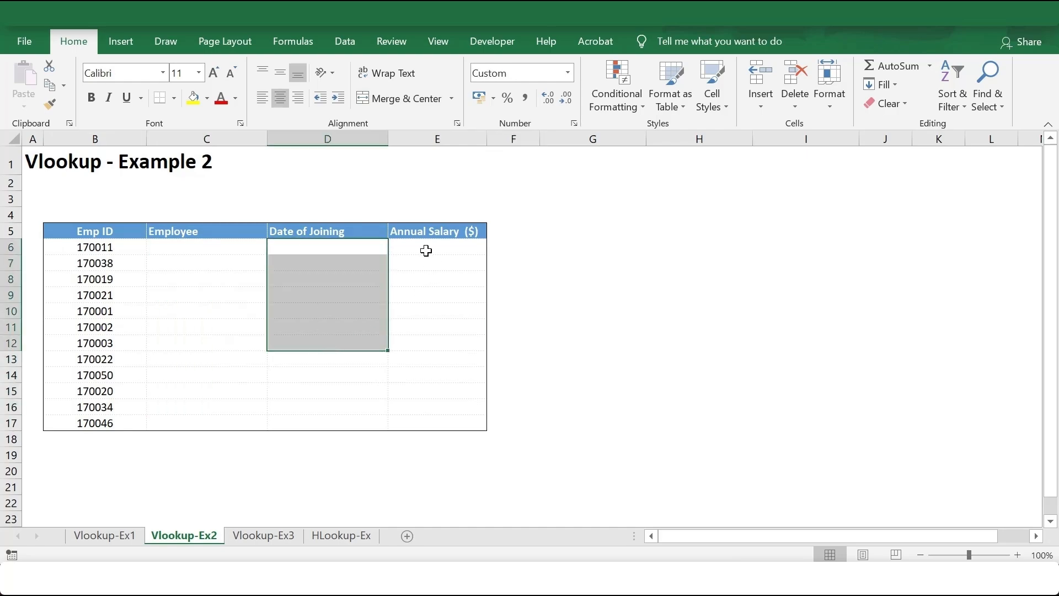
drag(425, 248, 425, 390)
click(356, 294)
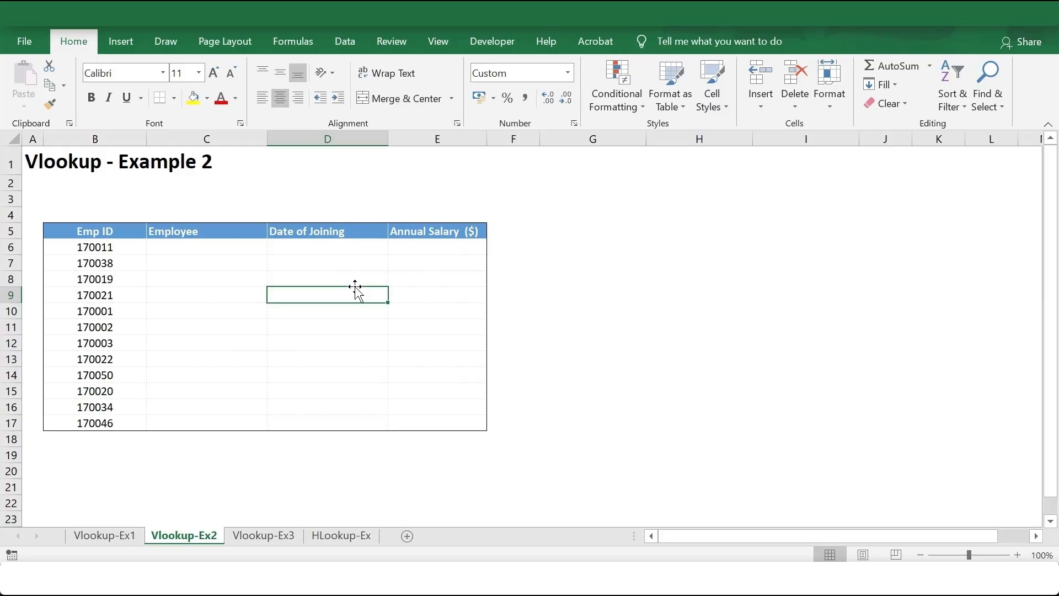
Open the recent workbook Vlookup_employee data and look through its Employee Data table
click(19, 37)
click(32, 154)
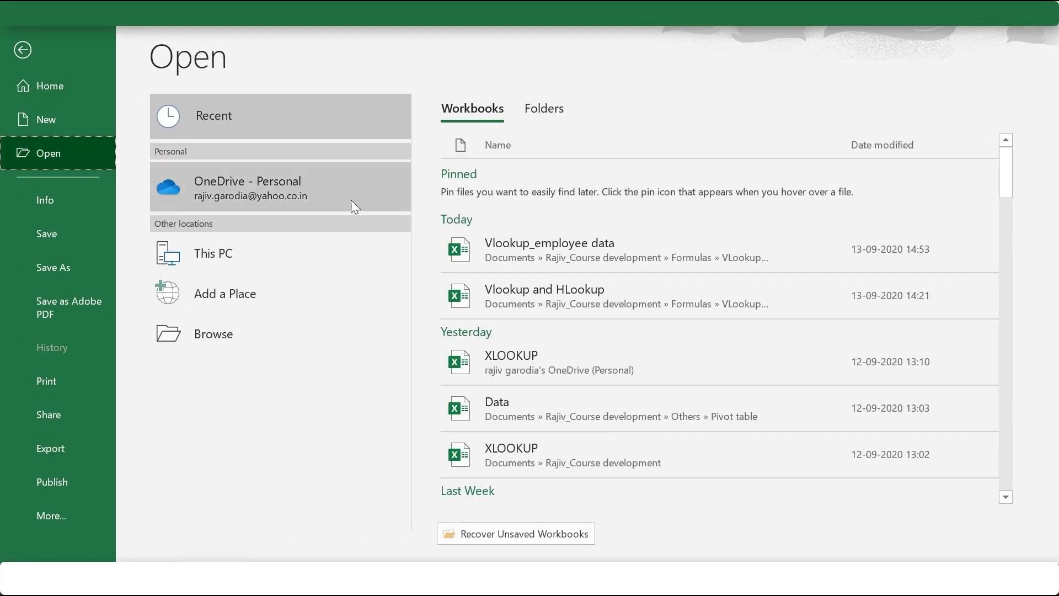
click(551, 260)
scroll(1051, 518, down, 18)
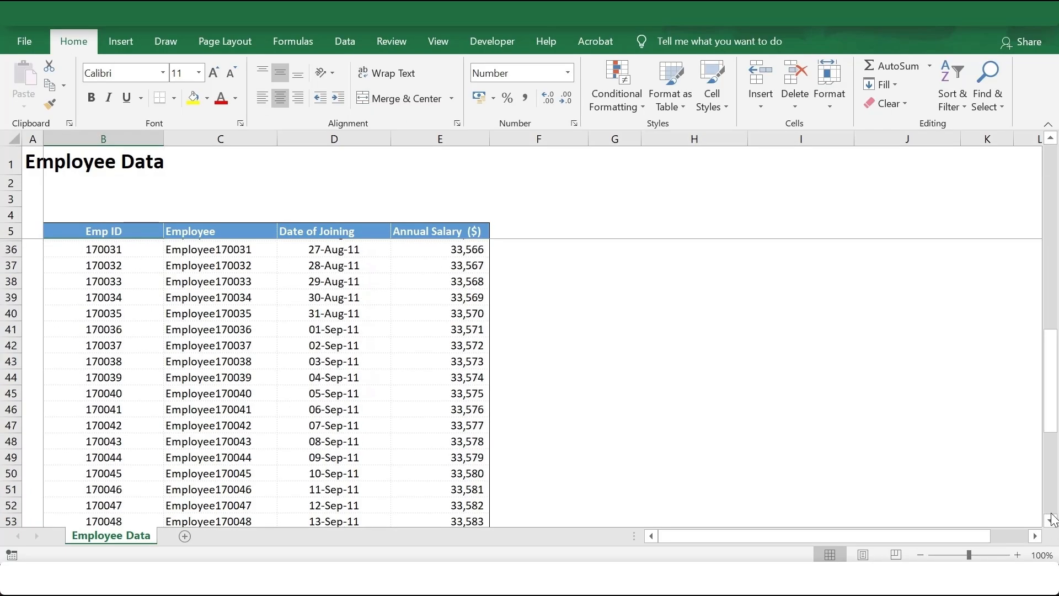
scroll(355, 449, up, 17)
scroll(356, 448, up, 2)
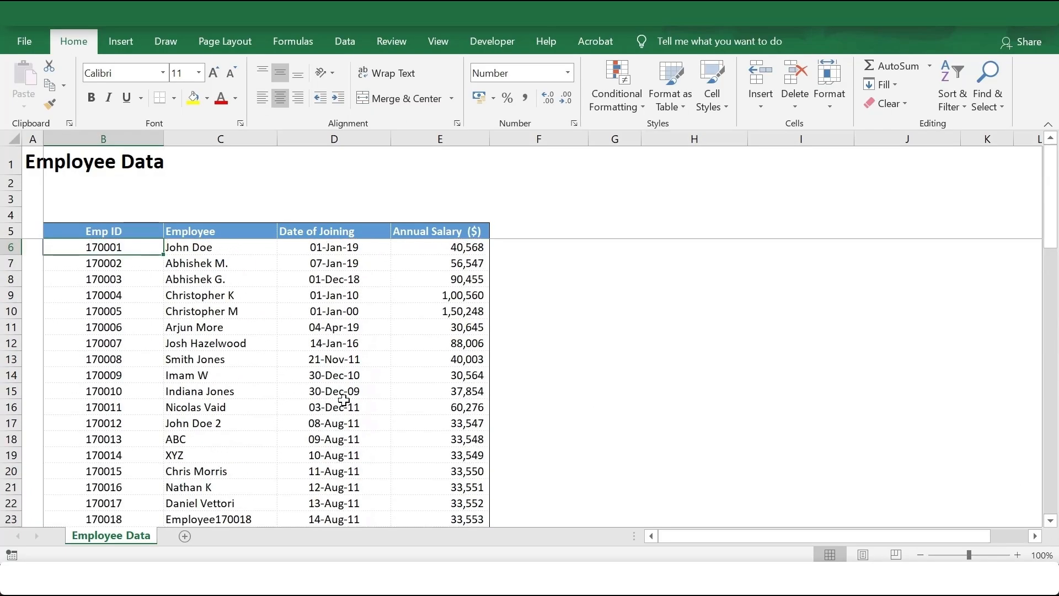
Compare the Emp IDs on Vlookup-Ex2 with the Employee Data table, locating the record for ID 170011, and return to cell C6
key(alt+Tab)
drag(118, 248, 101, 429)
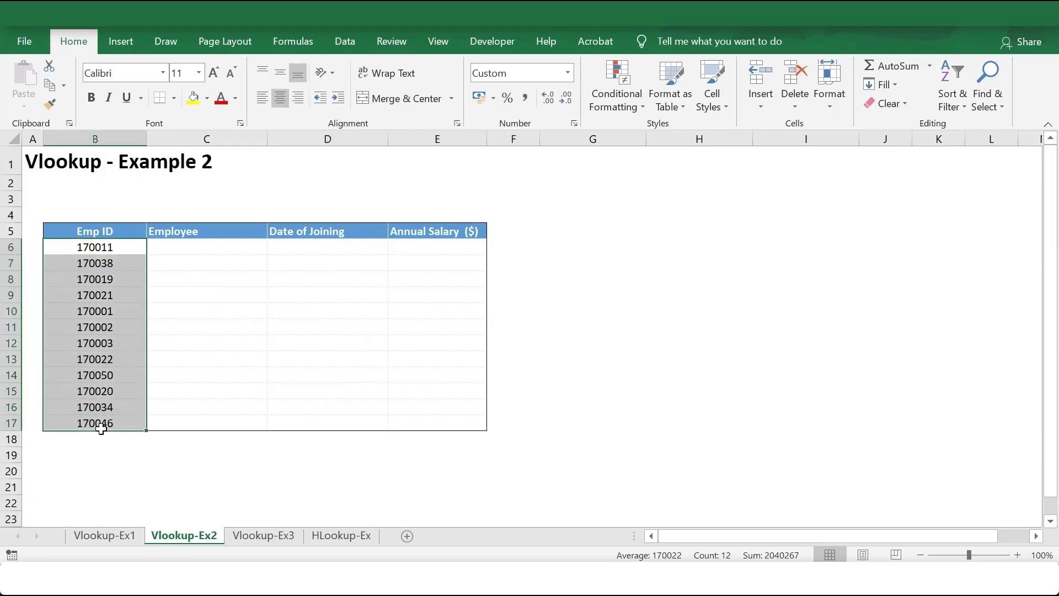
click(229, 248)
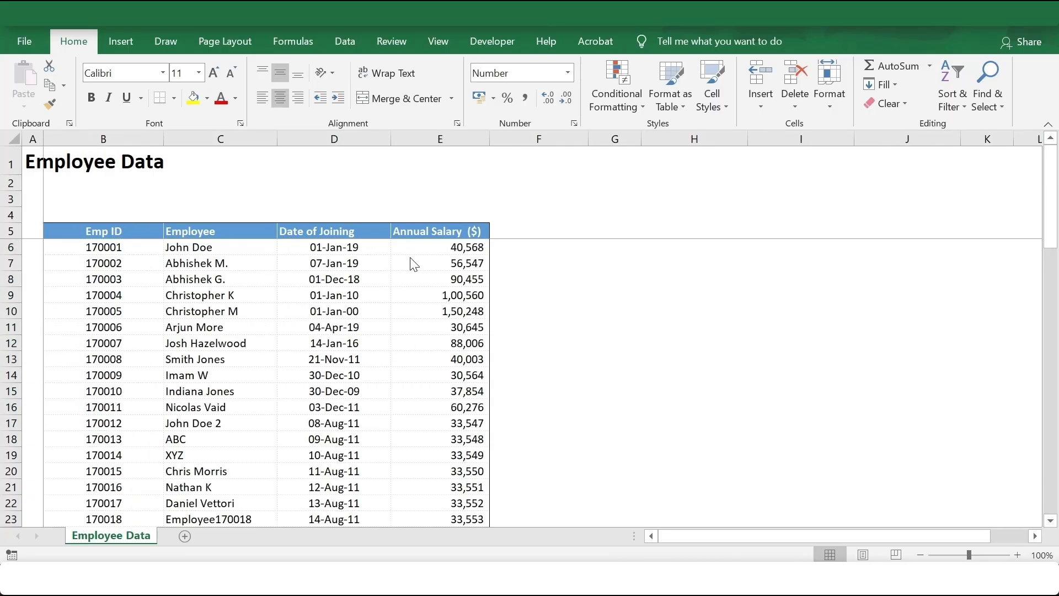
key(alt+Tab)
click(137, 409)
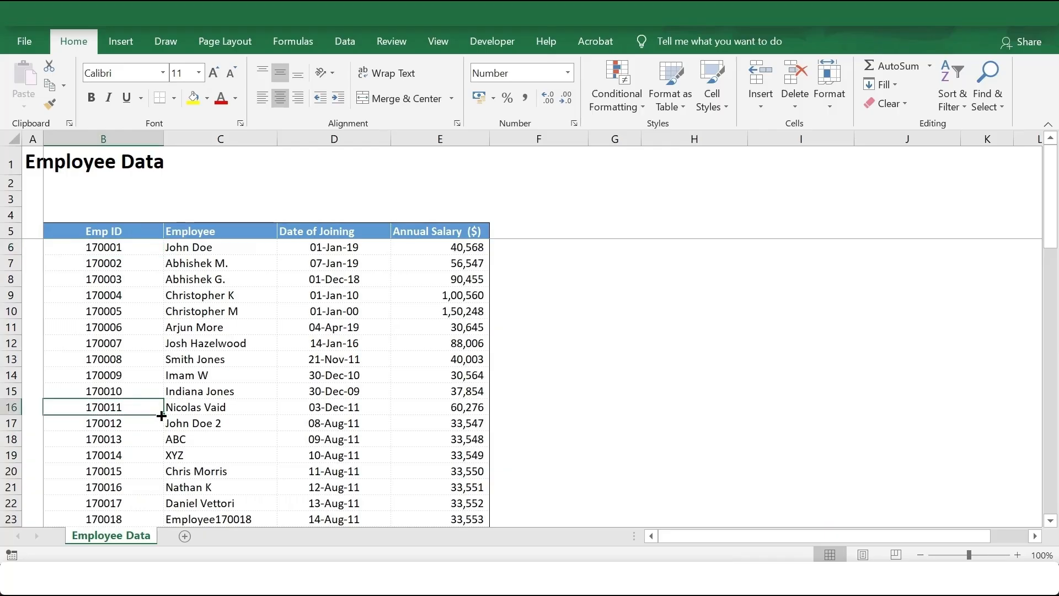
drag(209, 411, 409, 419)
key(alt+Tab)
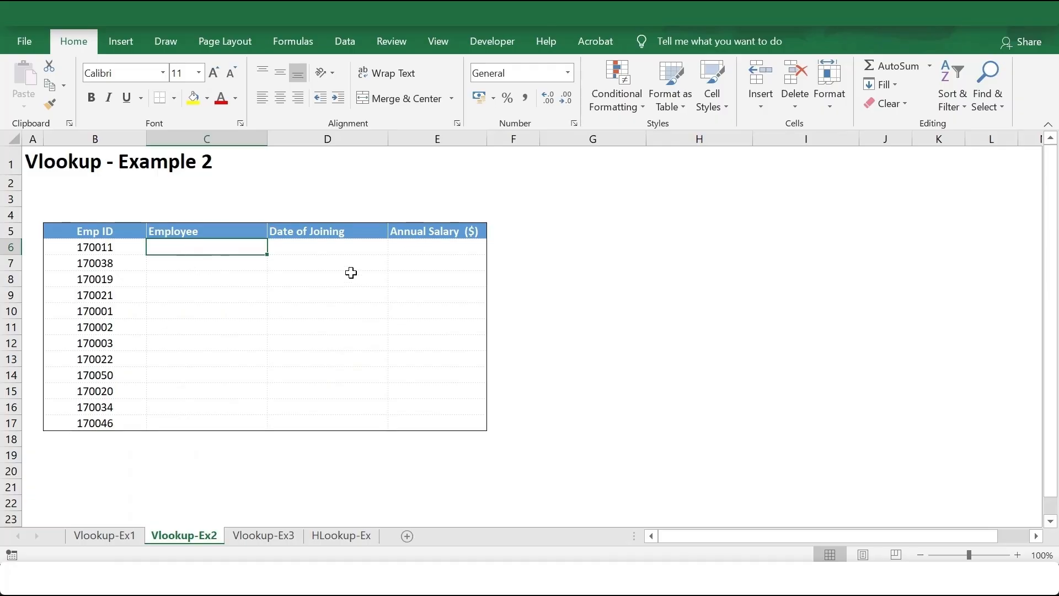
key(alt+Tab)
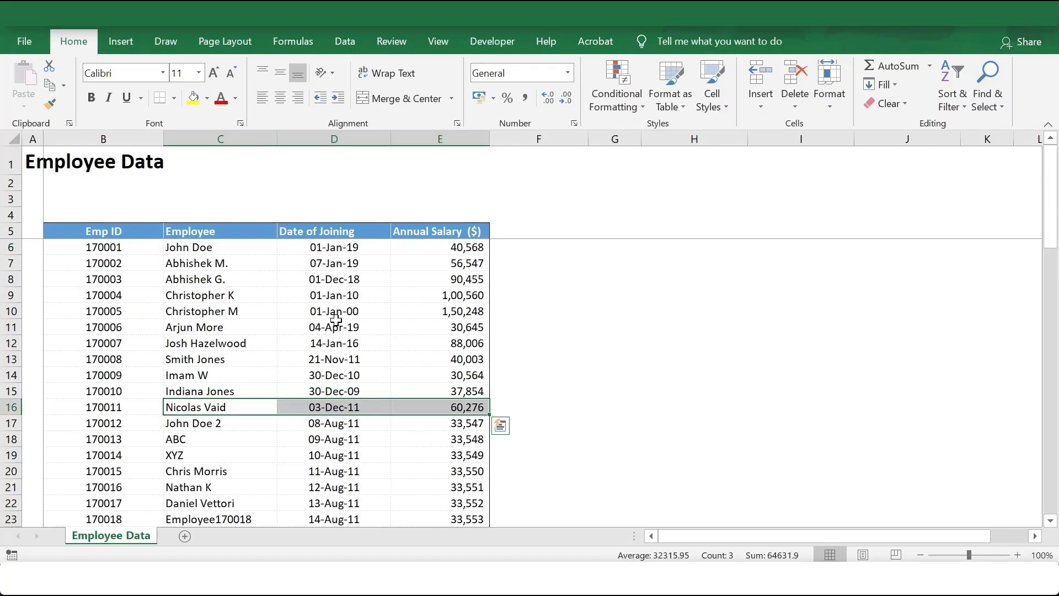
key(alt+Tab)
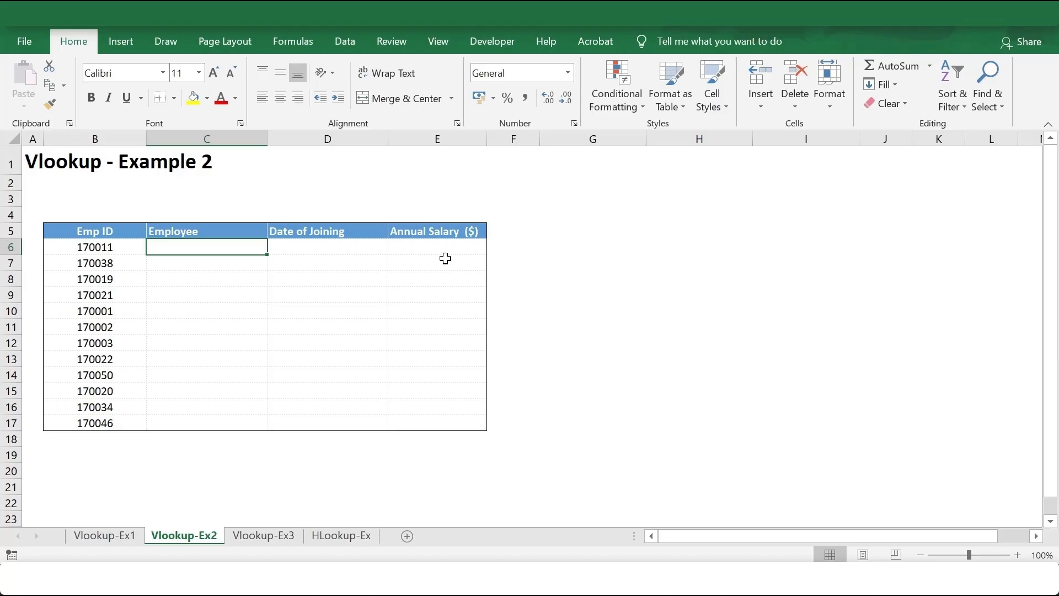
Start a VLOOKUP formula in C6 with B6 as lookup value and the entire Employee Data table, $B$5:$E$69, as table array
text(=vloo)
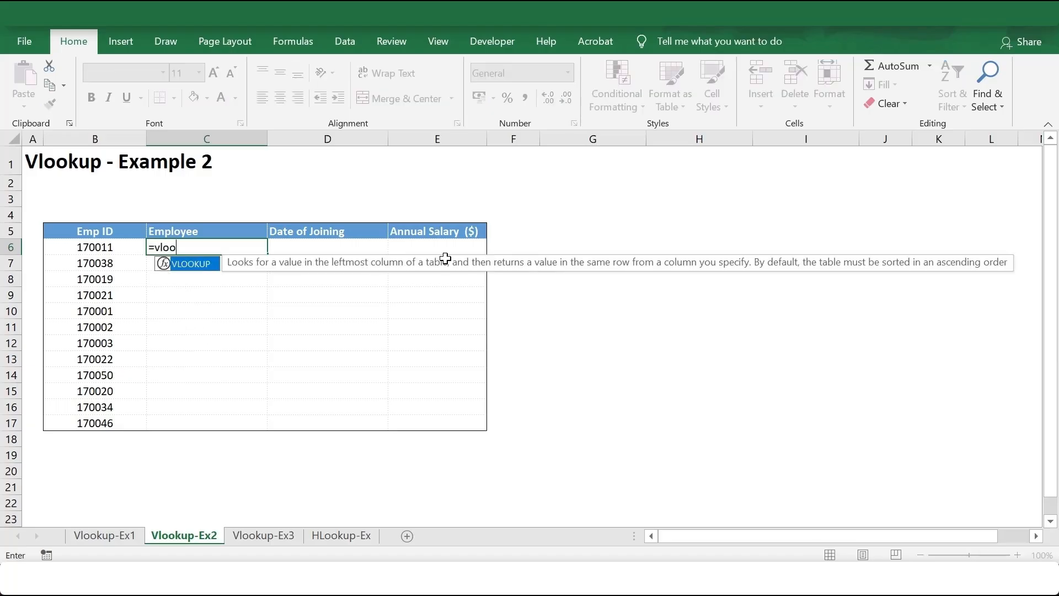
text(kup()
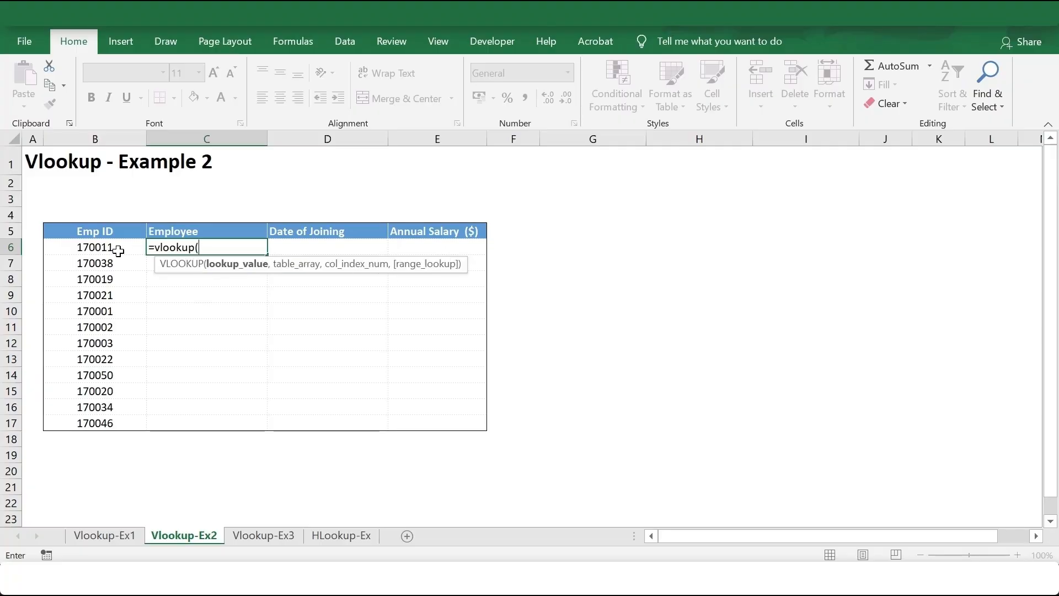
click(138, 251)
text(,)
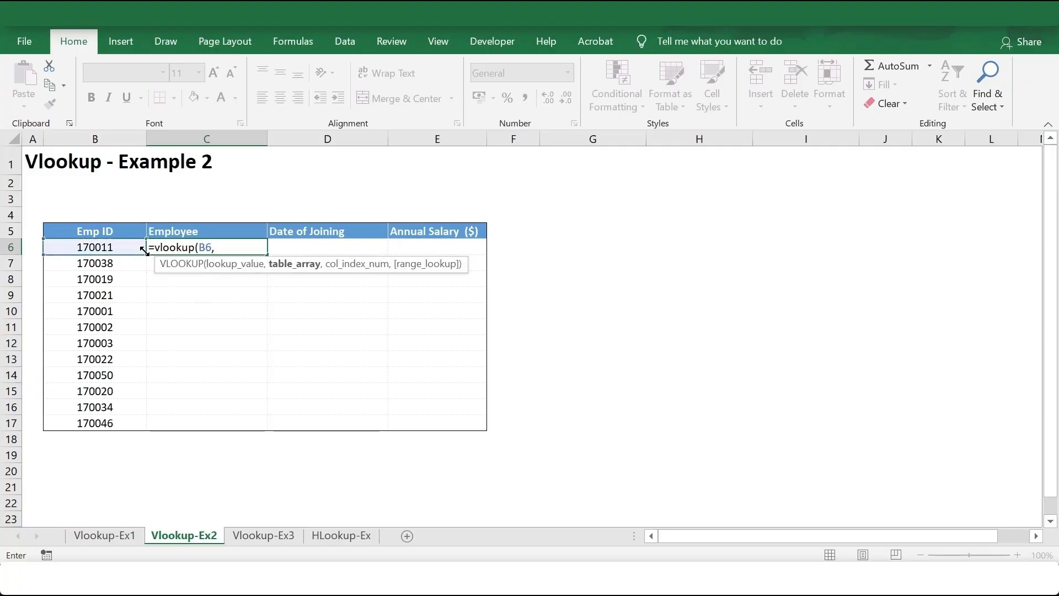
key(alt+Tab)
click(111, 234)
key(ctrl+shift+Down)
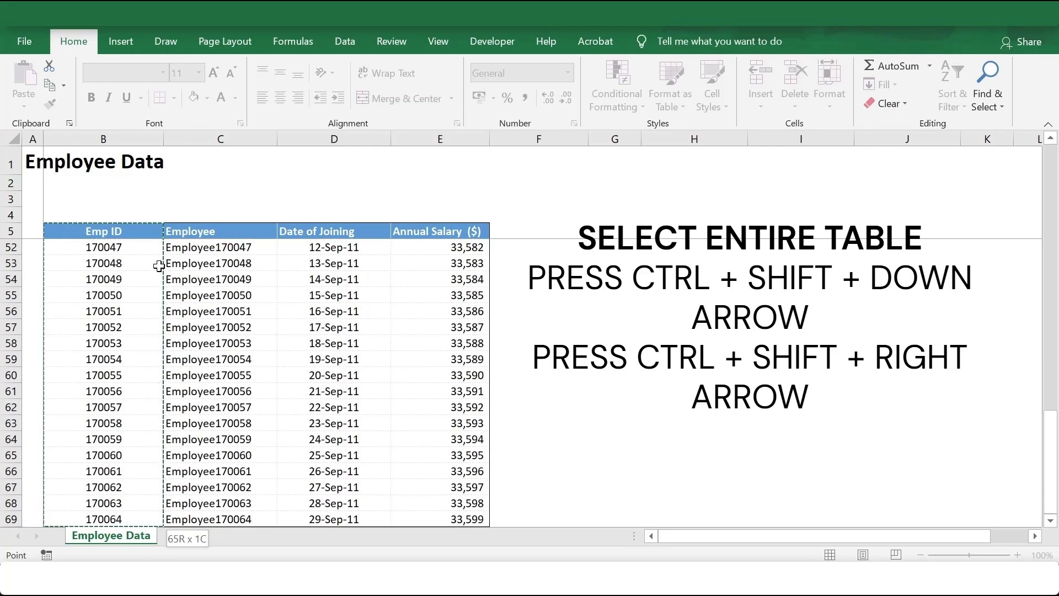
key(ctrl+shift+Right)
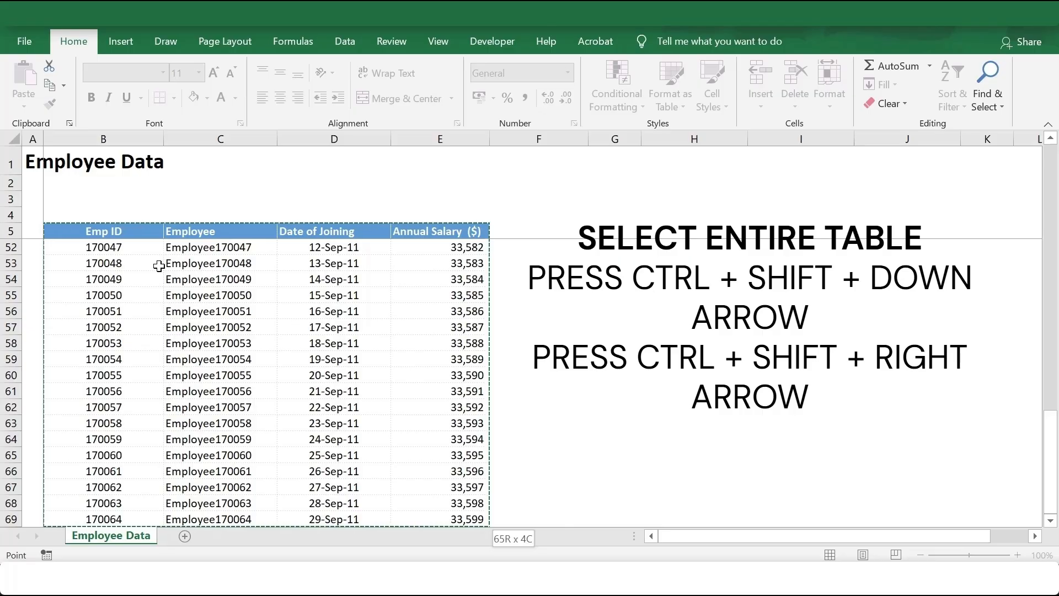
text(,)
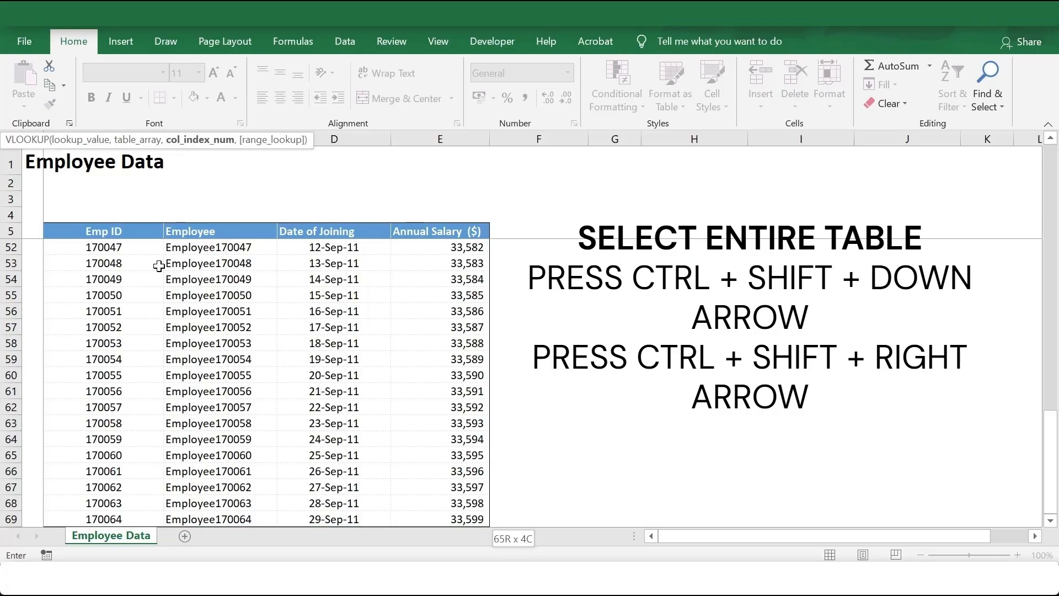
Complete the VLOOKUP formula in C6 with column index 2 and range lookup 0 for an exact match
key(alt+Tab)
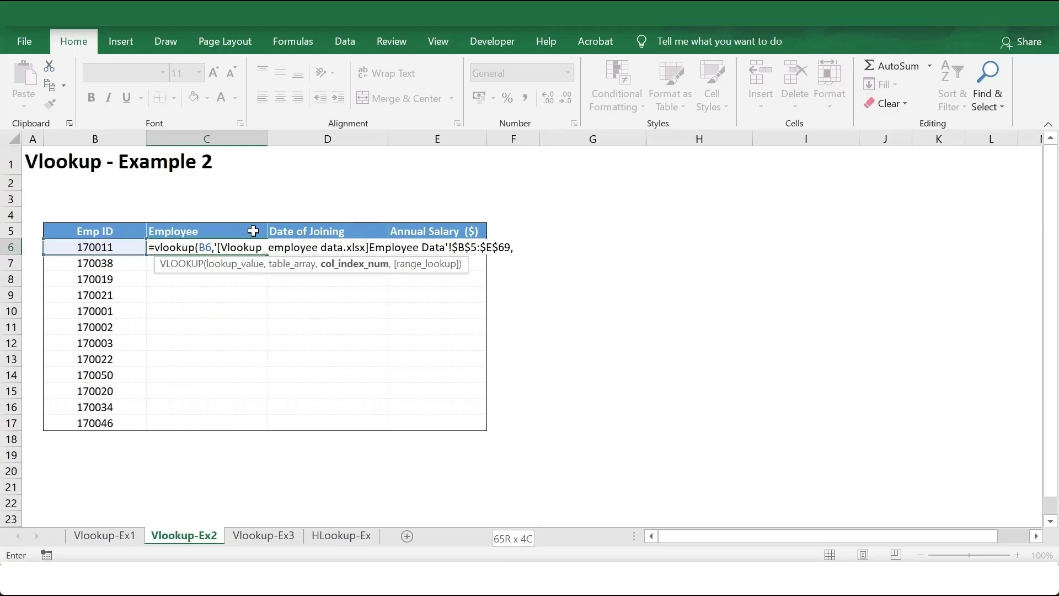
text(2,0)
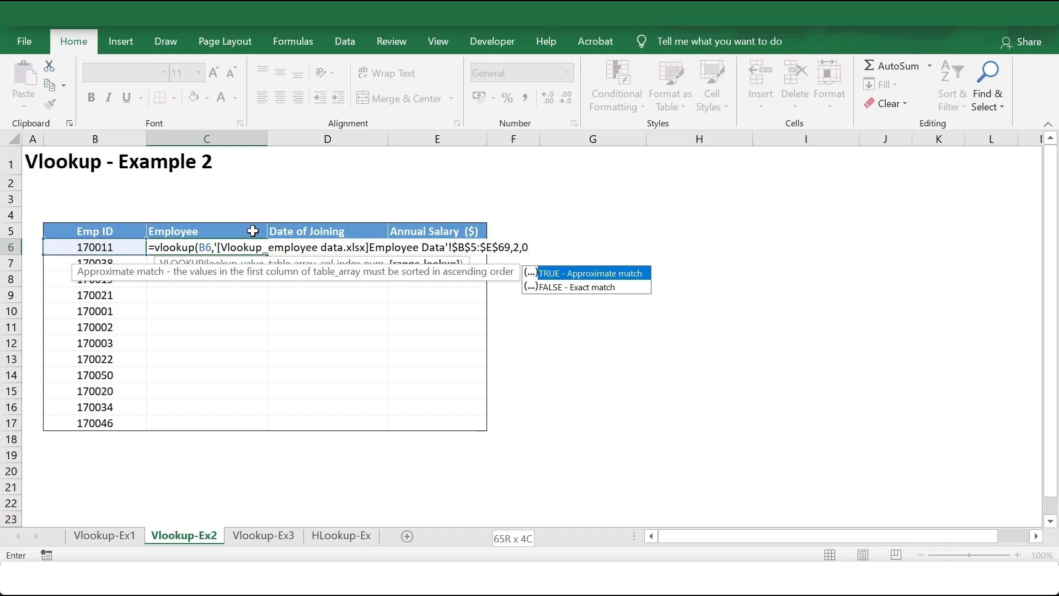
text())
key(Return)
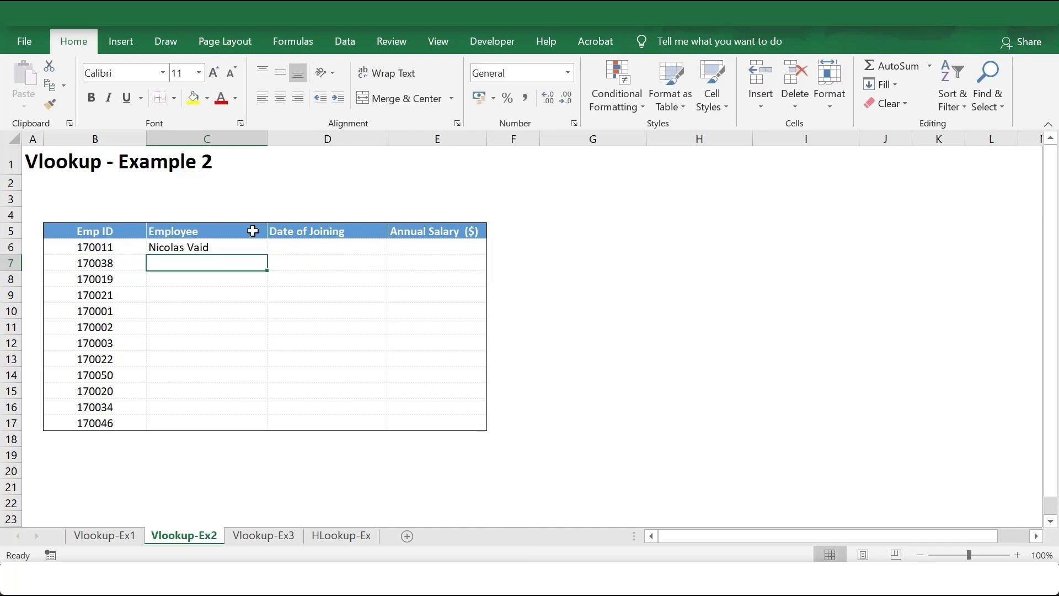
Lock the column of the lookup value in C6's VLOOKUP formula so the reference reads $B6
key(Up)
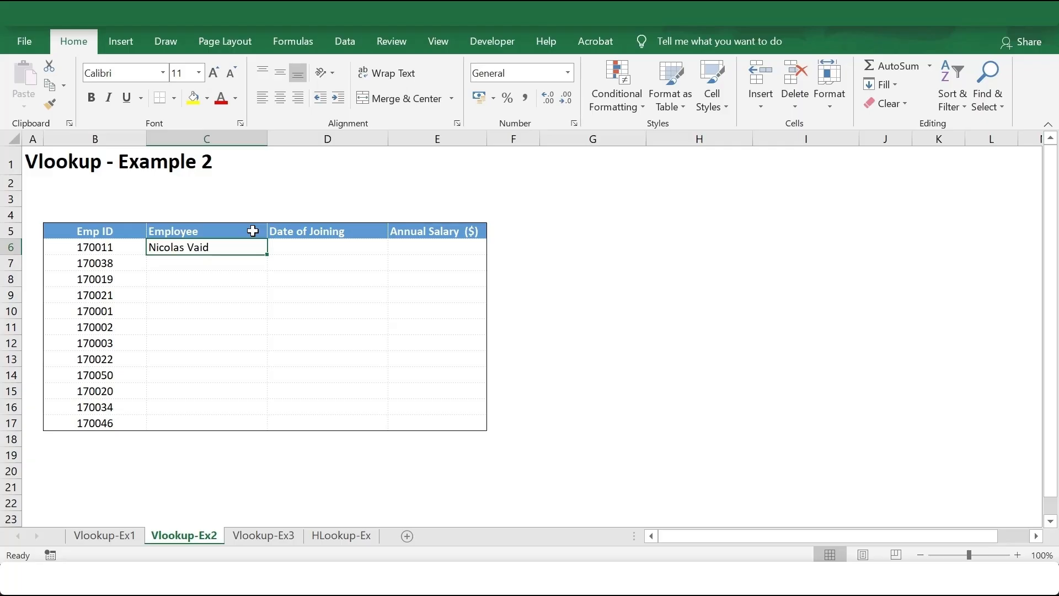
key(F2)
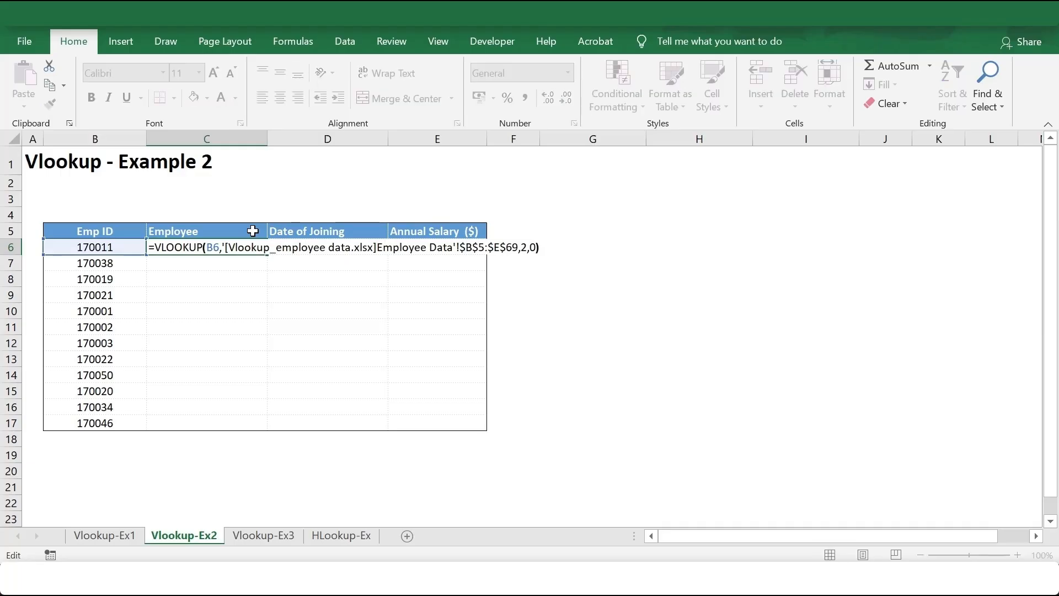
key(Left)
key(Left)
key(Left)
key(Left)
key(Left)
key(Left)
key(Left)
key(Left)
key(Left)
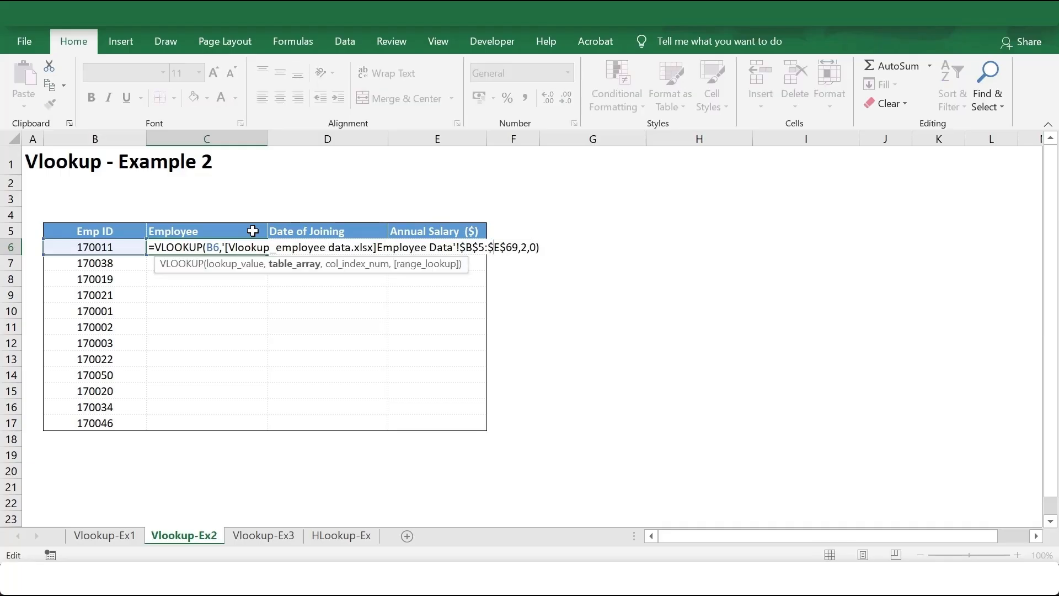
key(Left)
key(Left)
key(Left)
key(Left)
key(Left)
key(Left)
key(Left)
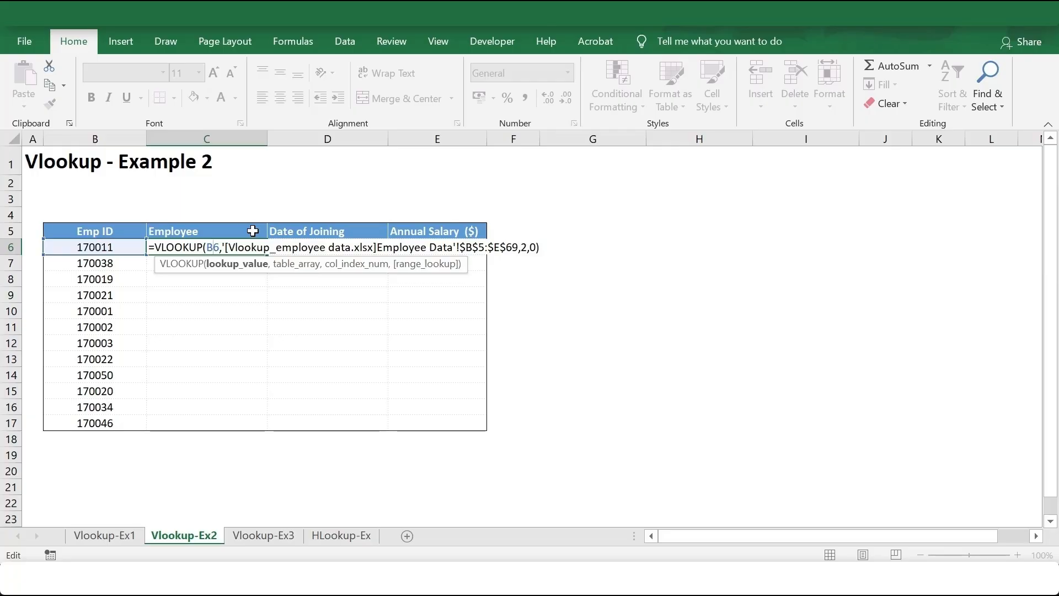
key(F4)
key(F4)
key(F4)
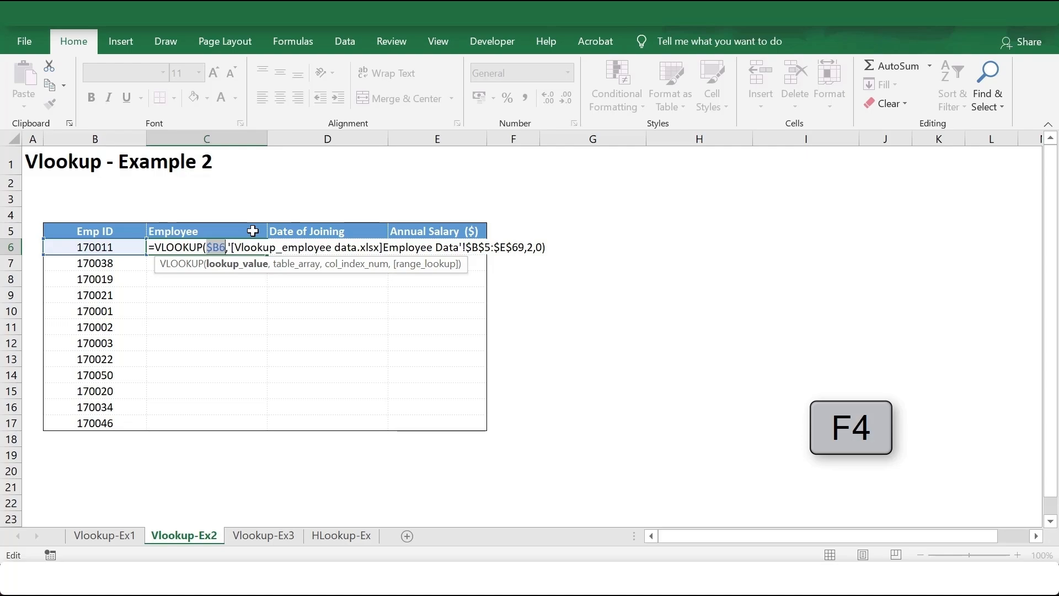
key(Return)
key(Up)
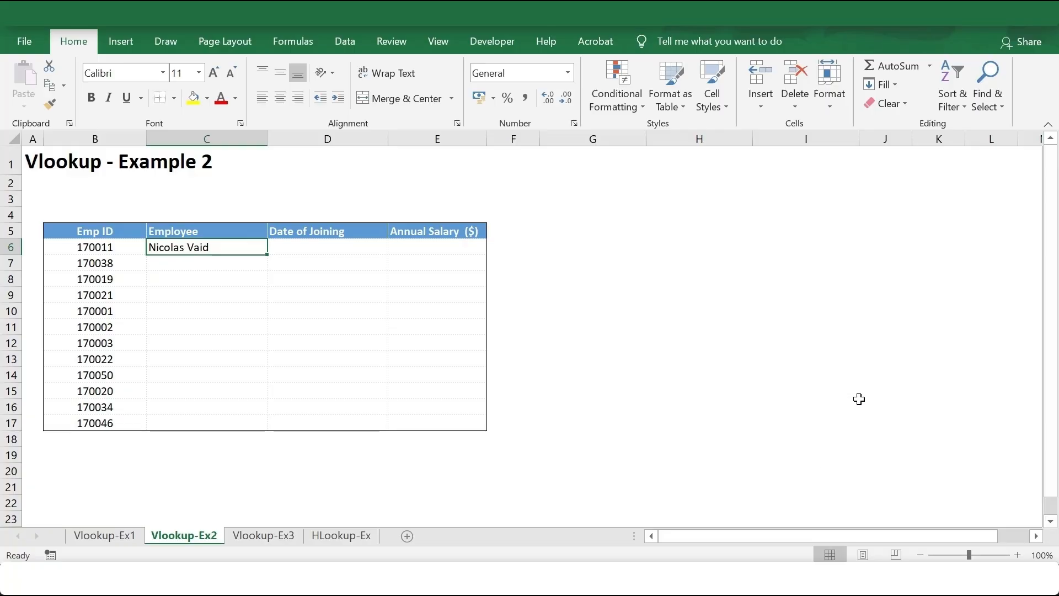
key(Right)
key(Right)
key(Left)
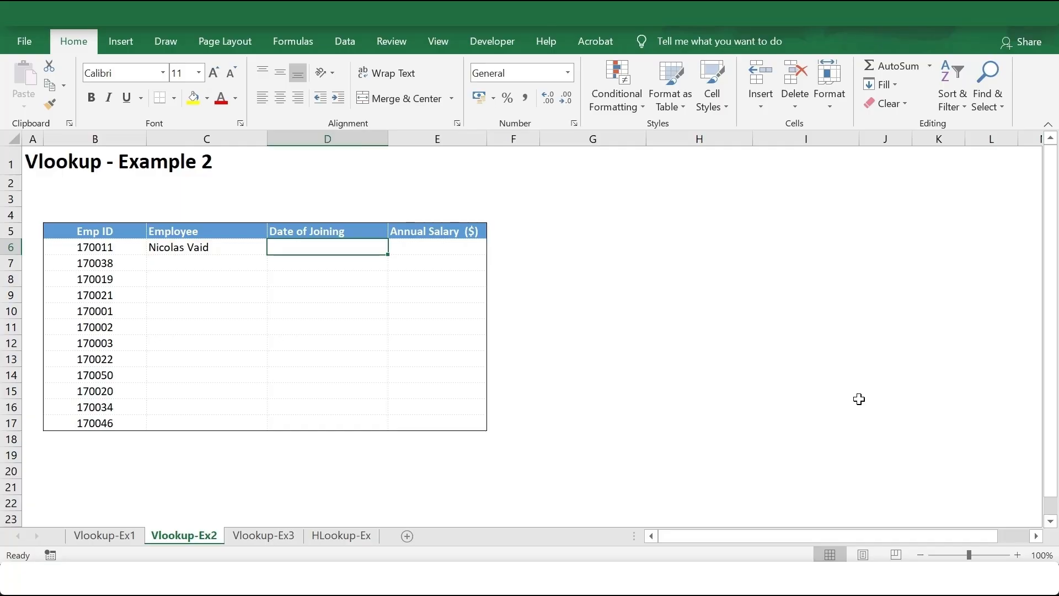
key(Left)
key(Right)
key(Right)
key(Left)
key(Left)
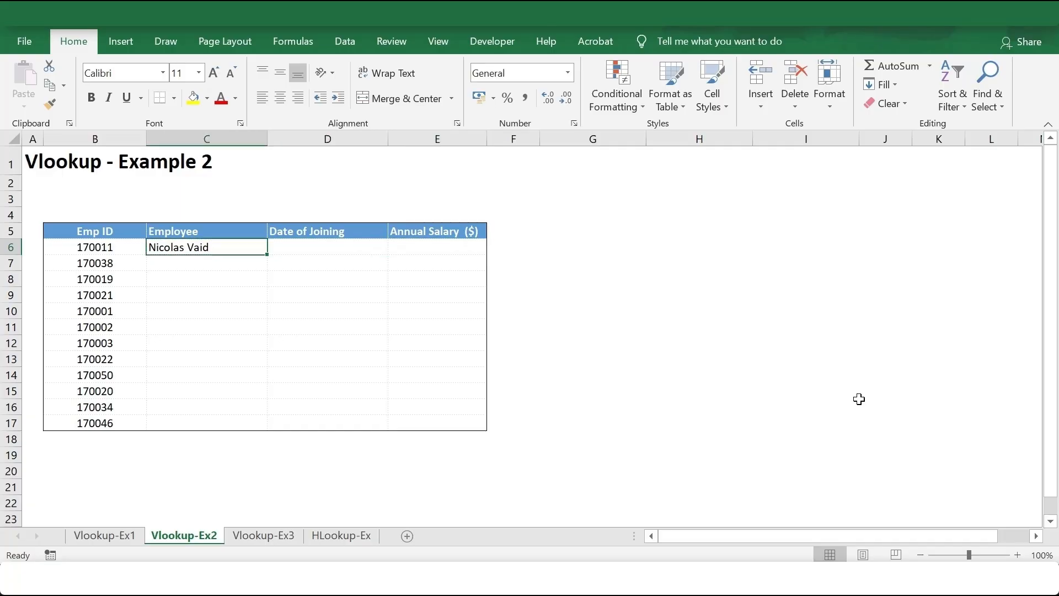
key(Right)
key(Right)
key(Left)
key(Left)
Copy the VLOOKUP formula from C6 into D6, the first Date of Joining cell
key(ctrl+c)
key(Right)
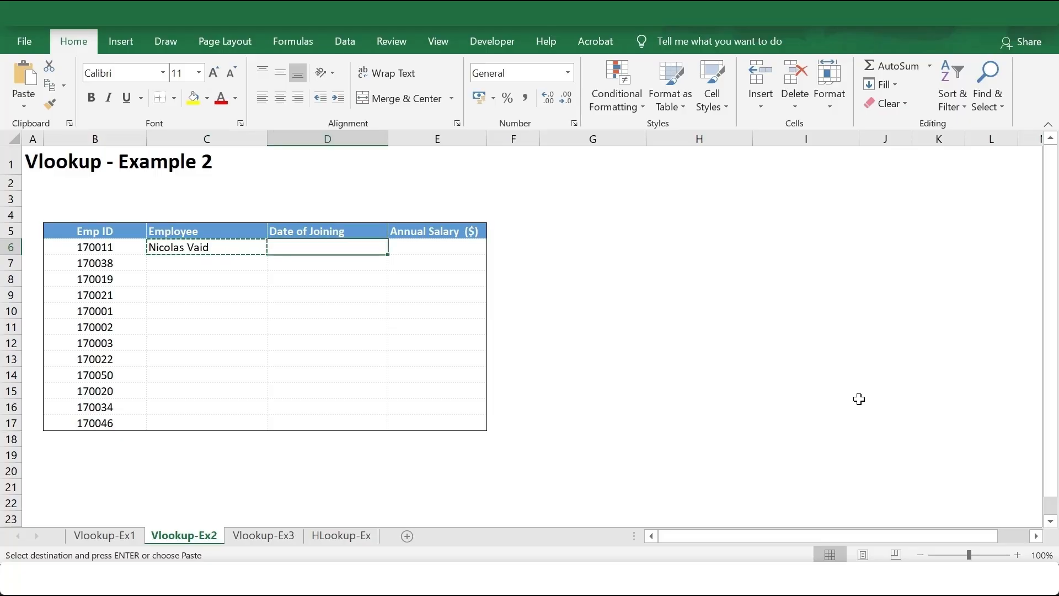
key(ctrl+v)
key(Escape)
Change the column index in D6's VLOOKUP formula to 3 and format the cell as a date
key(F2)
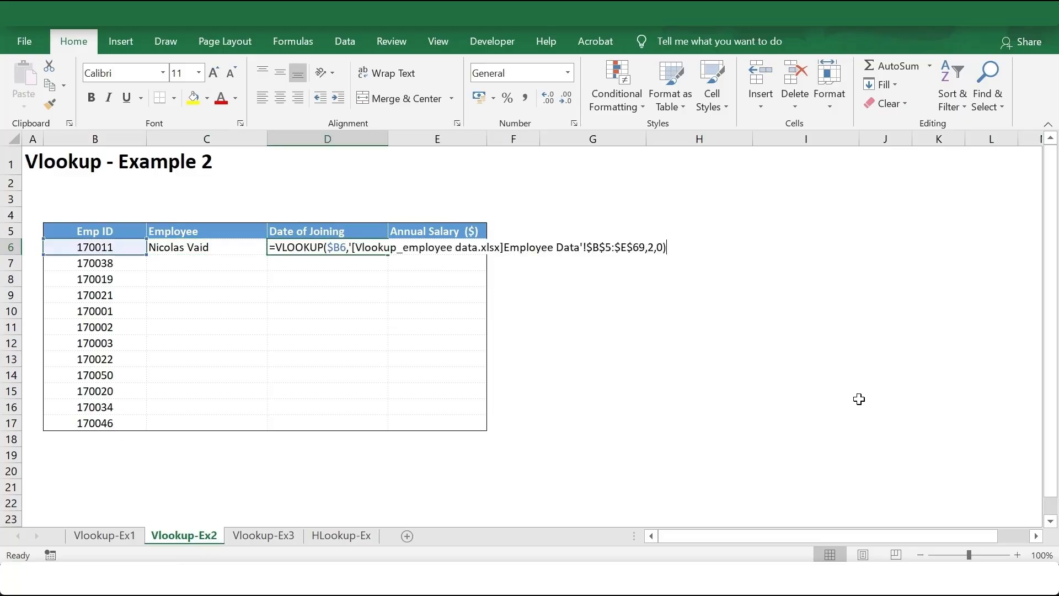
key(Left)
key(Left)
key(Left)
key(shift+Left)
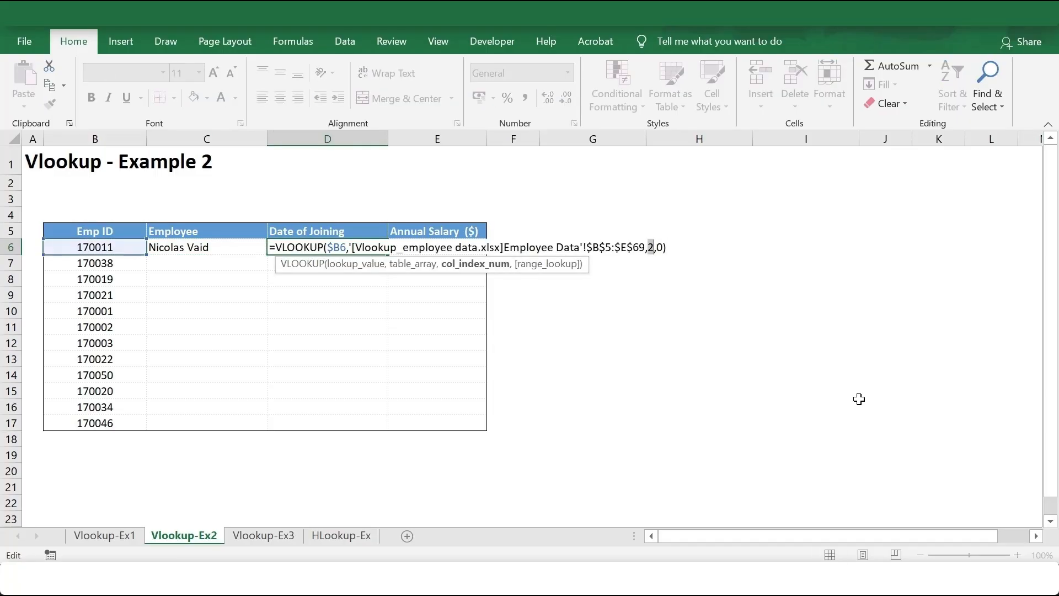
text(3)
key(Return)
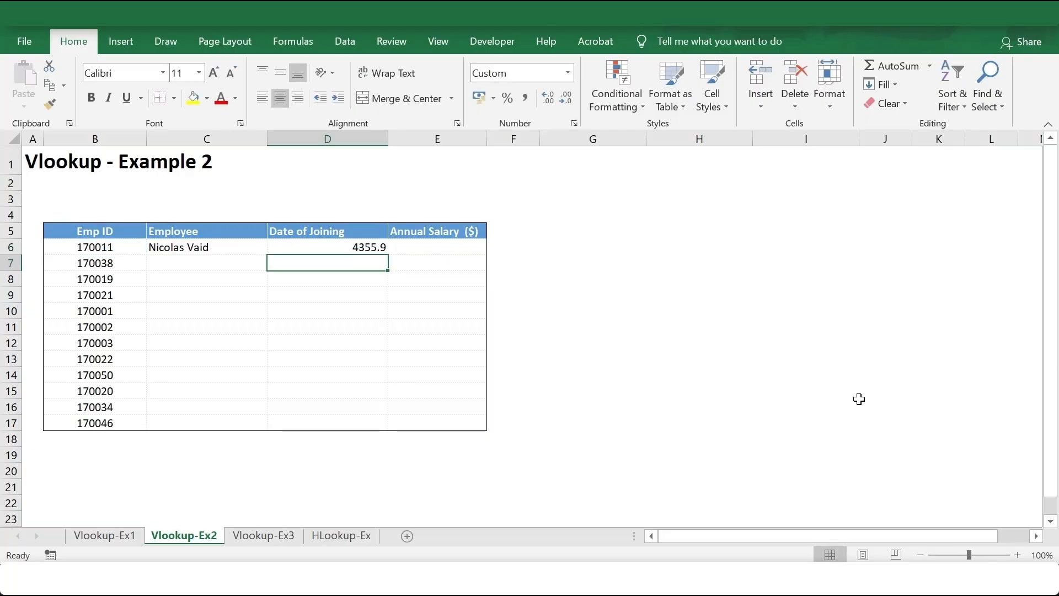
key(Up)
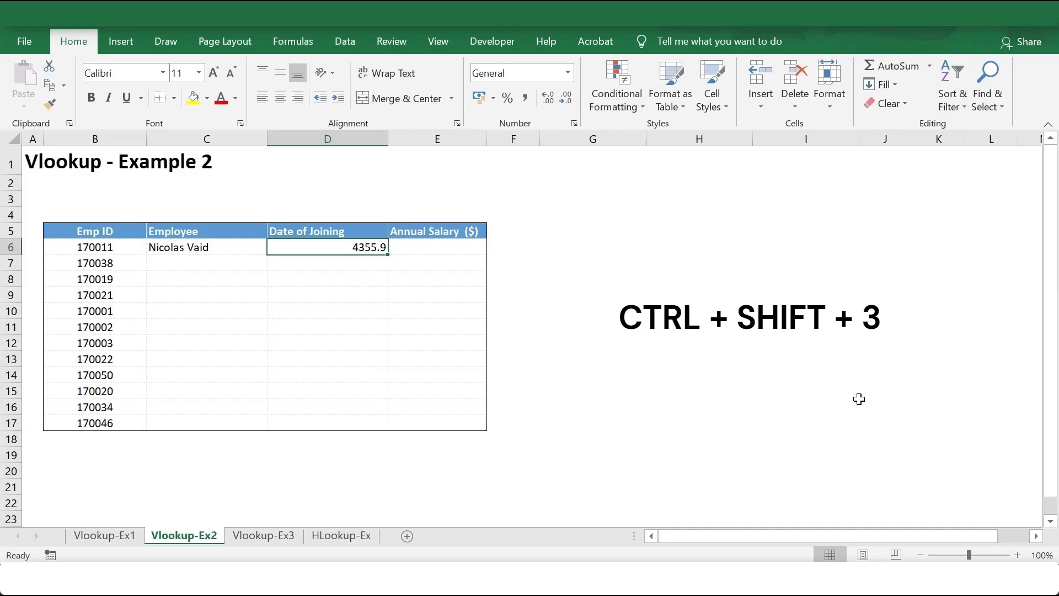
key(ctrl+shift+3)
Copy the VLOOKUP formula from C6 into E6, the first Annual Salary cell
key(Left)
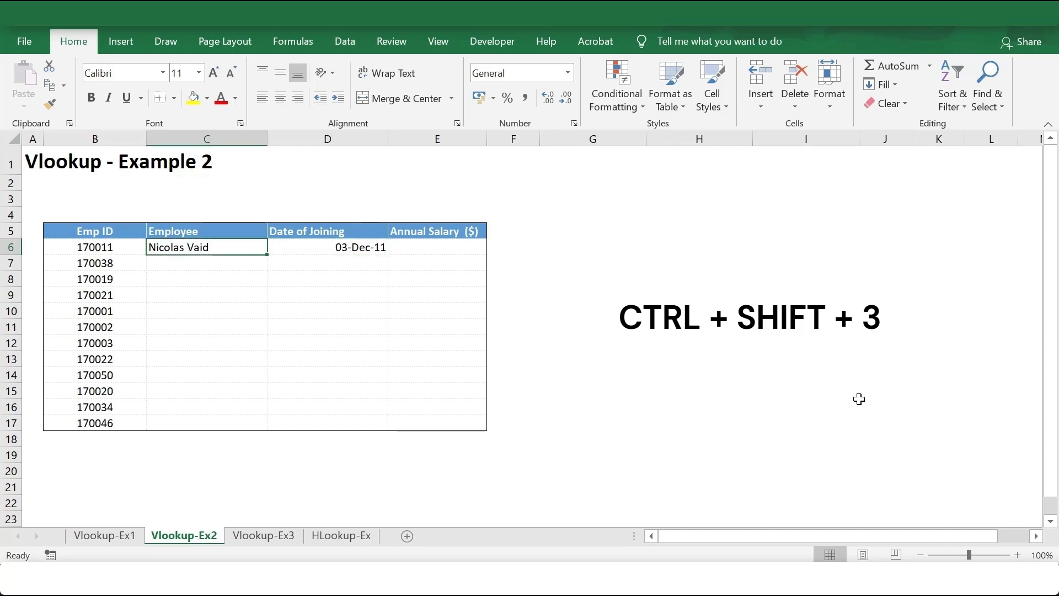
key(ctrl+c)
key(Right)
key(Right)
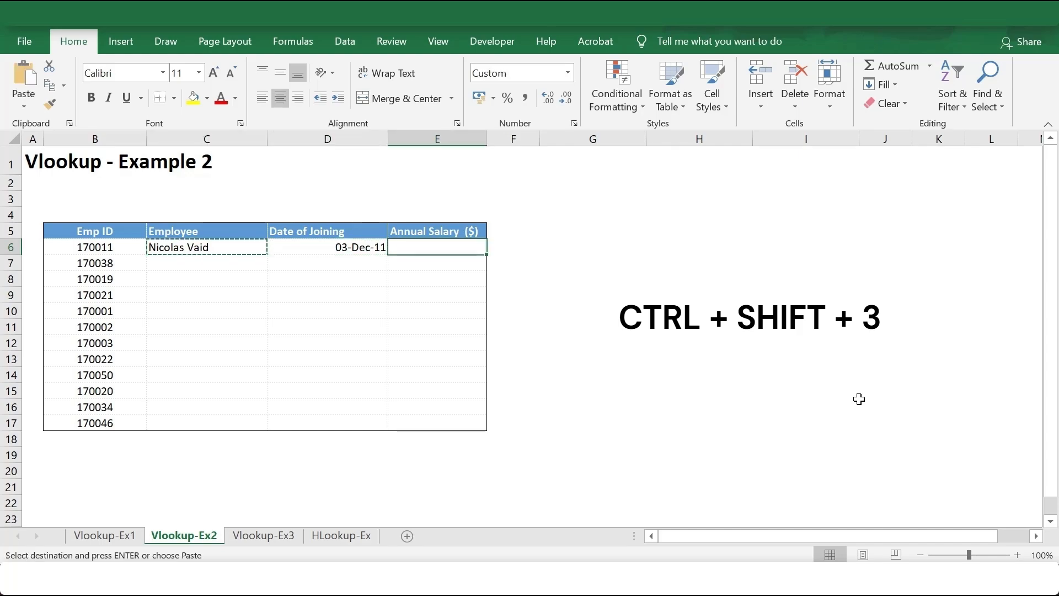
key(Return)
Change the column index in E6's VLOOKUP formula to 4
key(F2)
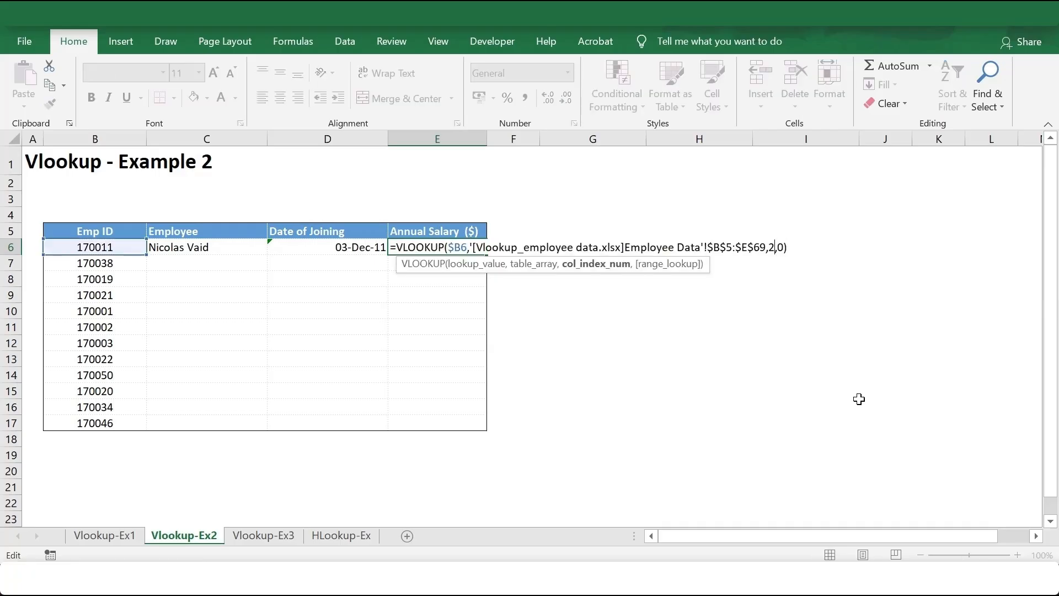
key(Left)
key(Left)
key(Left)
text(4)
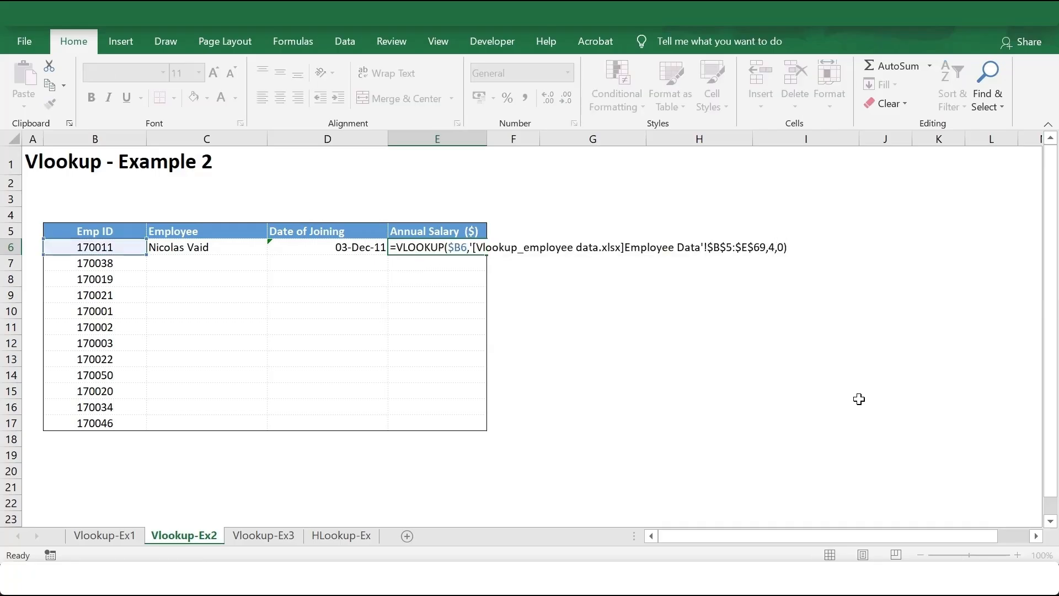
key(Return)
key(Up)
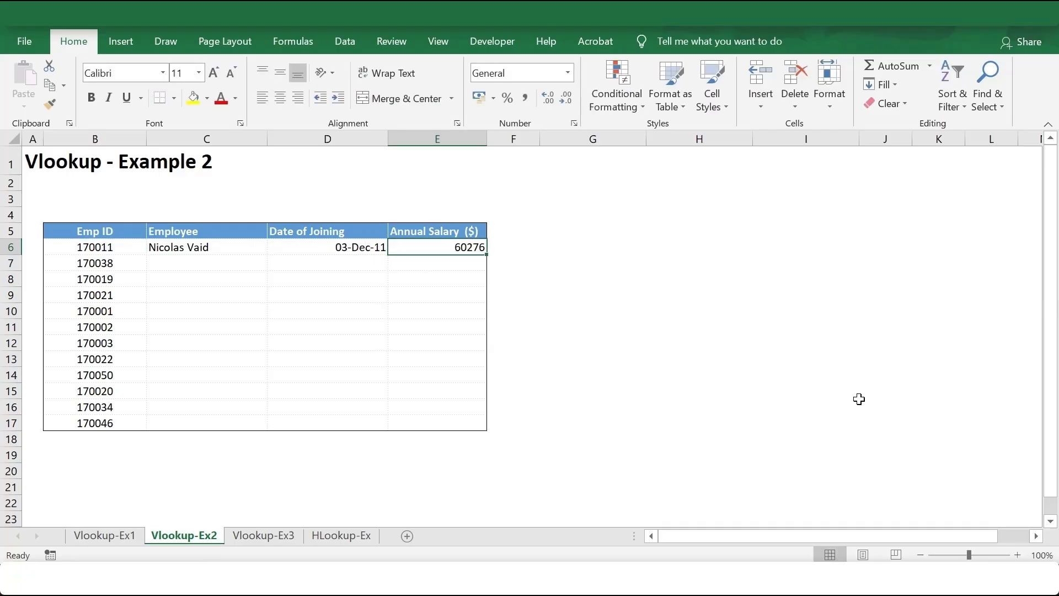
Fill C6's VLOOKUP formula down the Employee column through C17, entering it in the whole selection at once
key(Left)
key(Left)
key(shift+Down)
key(shift+Down)
key(shift+Down)
key(shift+Down)
key(shift+Down)
key(shift+Down)
key(shift+Down)
key(shift+Down)
key(shift+Down)
key(shift+Down)
key(shift+Down)
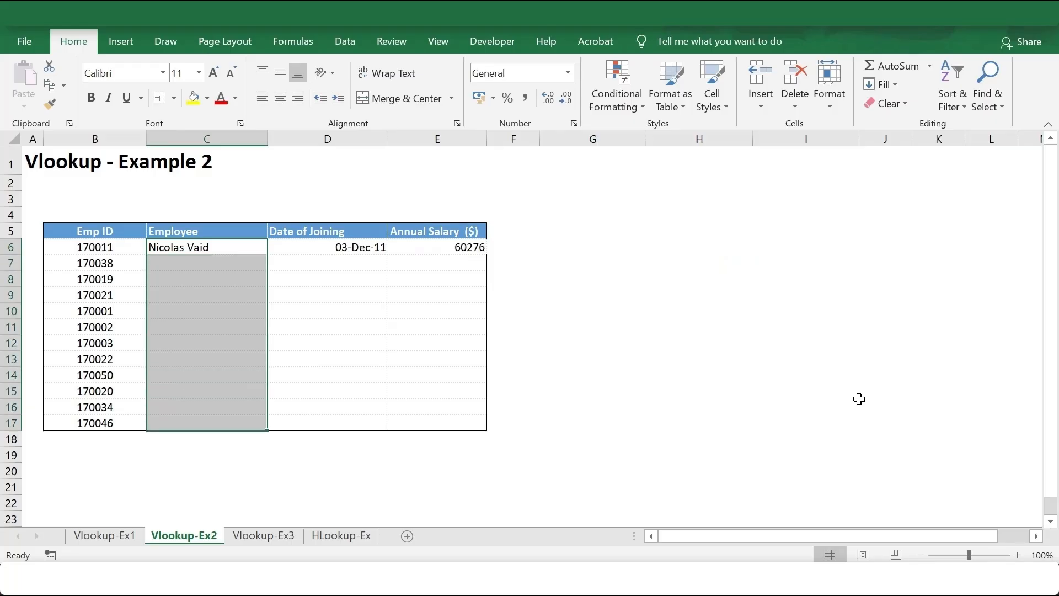
key(F2)
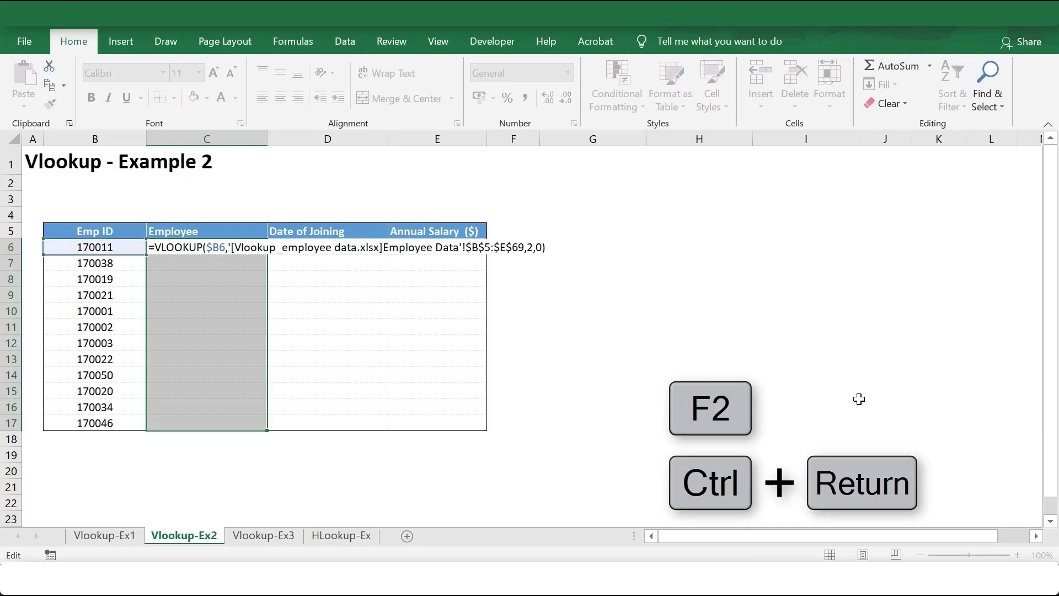
key(ctrl+Return)
Fill D6's VLOOKUP formula down the Date of Joining column through D17
key(Right)
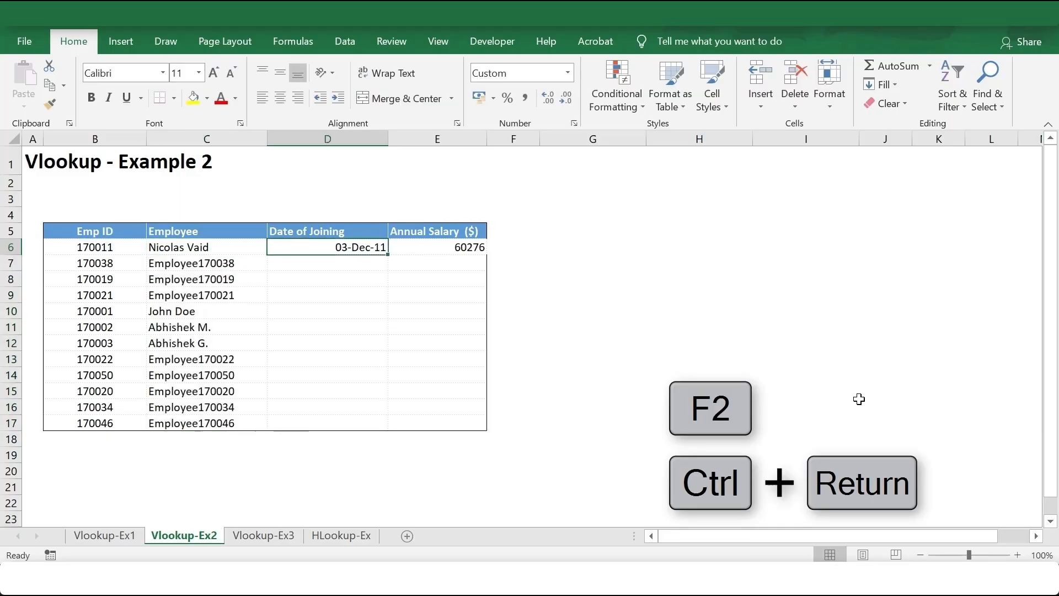
key(shift+Down)
key(shift+Down)
key(shift+Down)
key(shift+Down)
key(shift+Down)
key(shift+Down)
key(shift+Down)
key(shift+Down)
key(shift+Down)
key(shift+Down)
key(shift+Down)
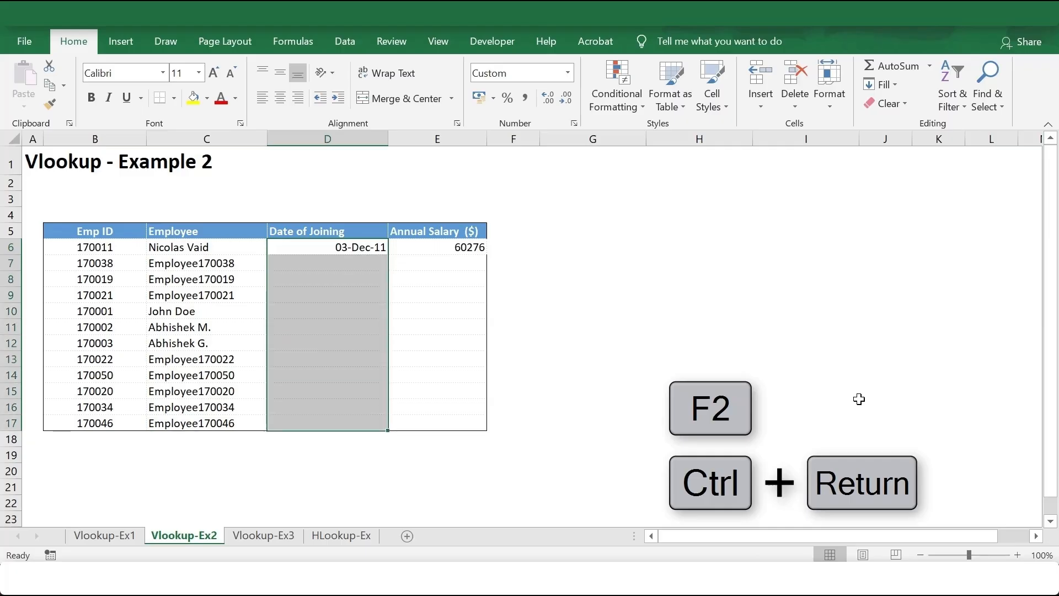
key(F2)
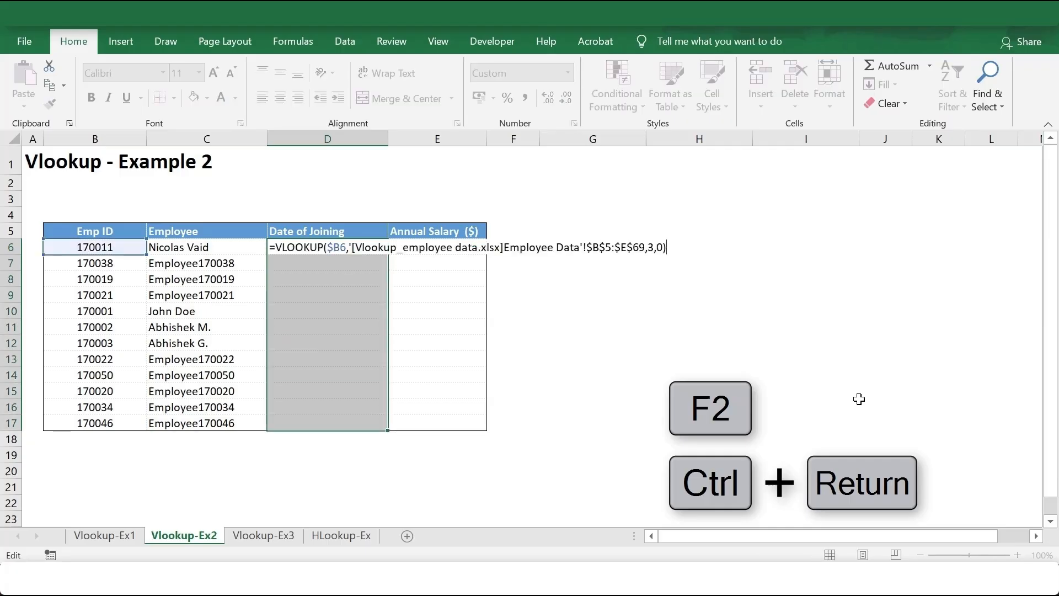
key(ctrl+Return)
Fill E6's VLOOKUP formula down the Annual Salary column through E17
key(Right)
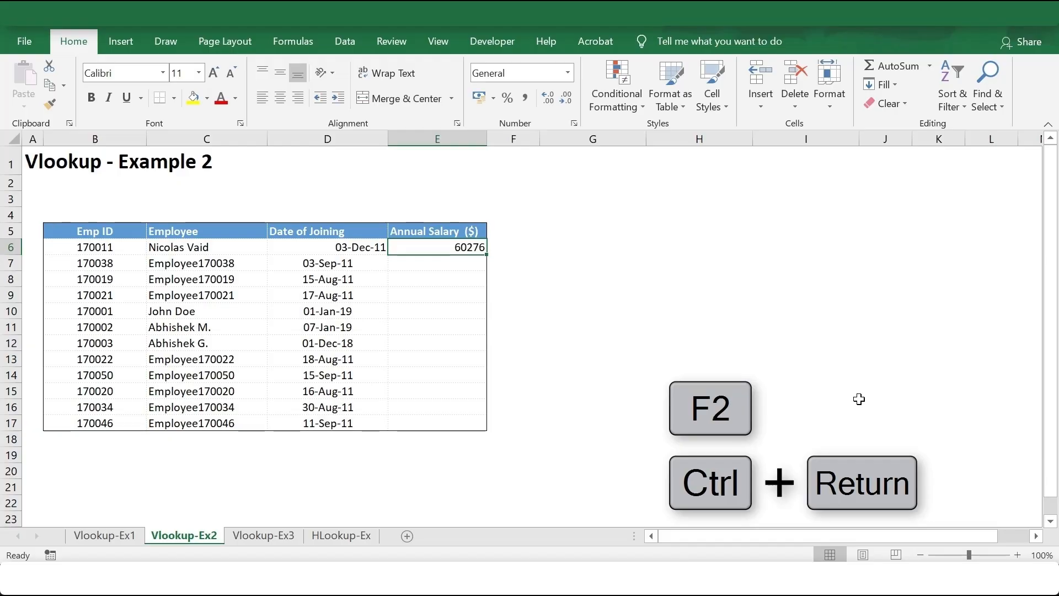
key(shift+Down)
key(shift+Down)
key(shift+Down)
key(shift+Down)
key(shift+Down)
key(shift+Down)
key(shift+Down)
key(shift+Down)
key(shift+Down)
key(shift+Down)
key(shift+Down)
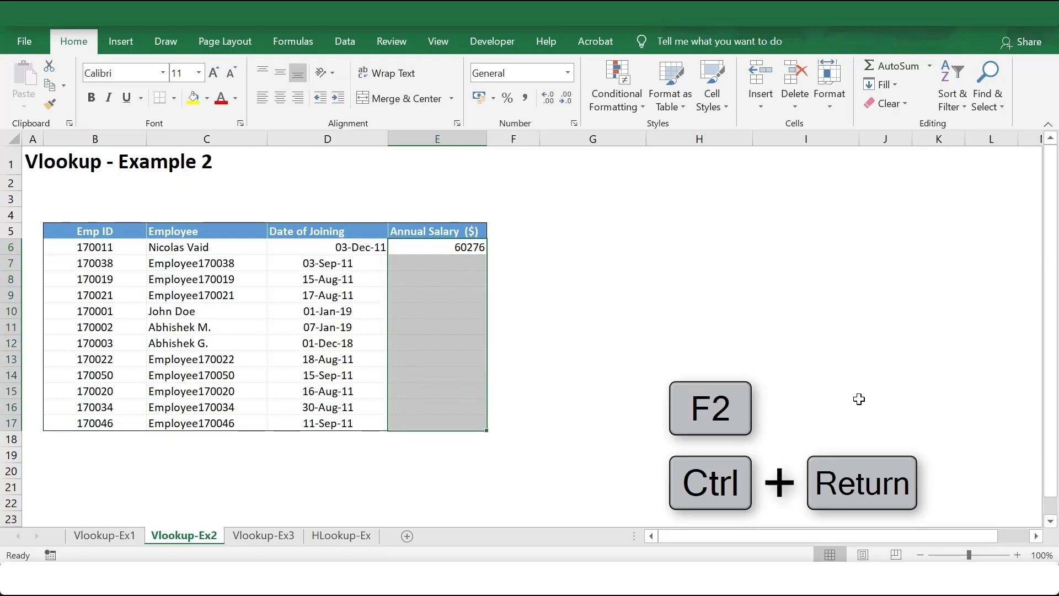
key(F2)
key(ctrl+Return)
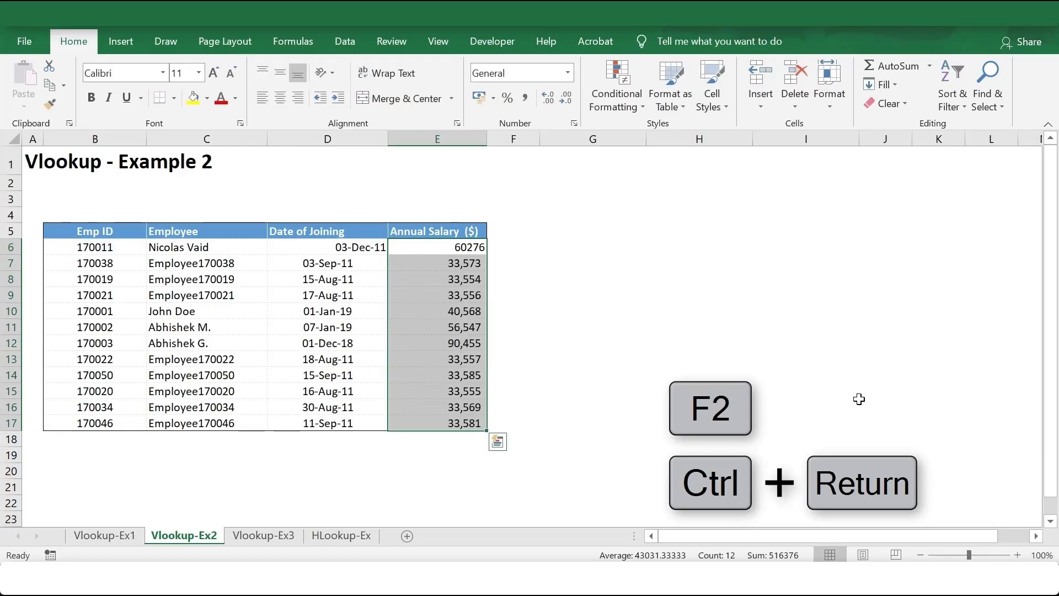
Center the joining date in D6 so its alignment matches the other dates in the column
key(Left)
key(Left)
key(Left)
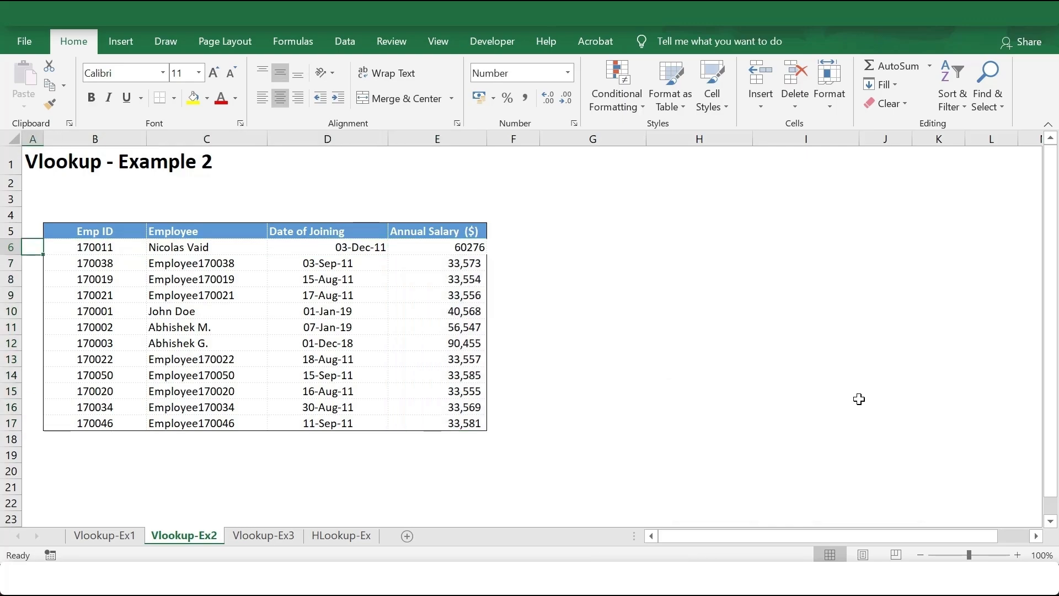
key(Right)
key(Right)
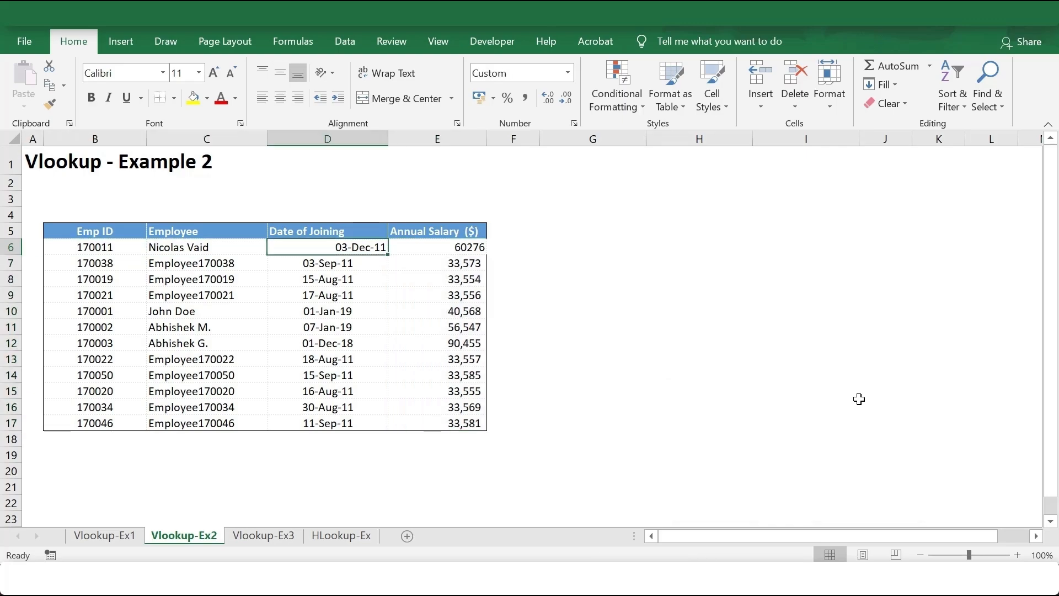
key(Right)
key(Left)
key(Left)
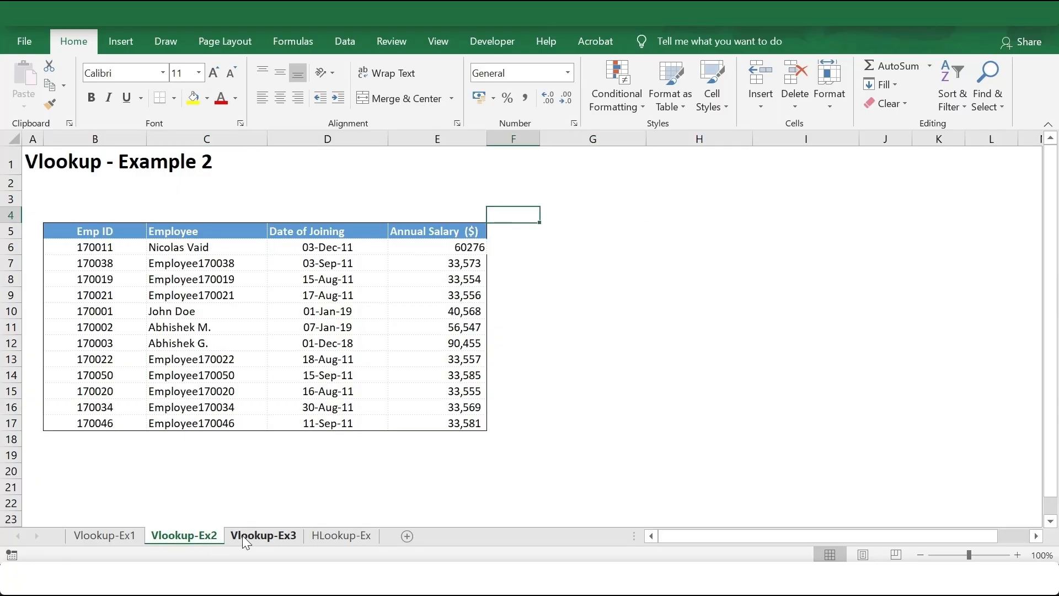
On the Vlookup-Ex3 sheet, start a VLOOKUP formula in C22 with B22 as lookup value and B5:E17 as table array
click(243, 535)
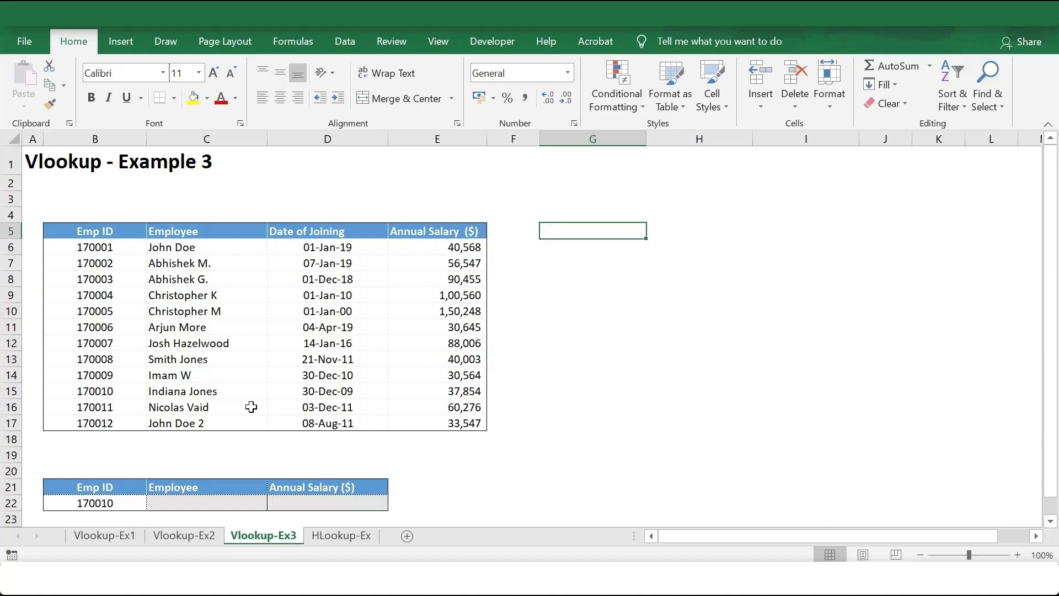
click(228, 504)
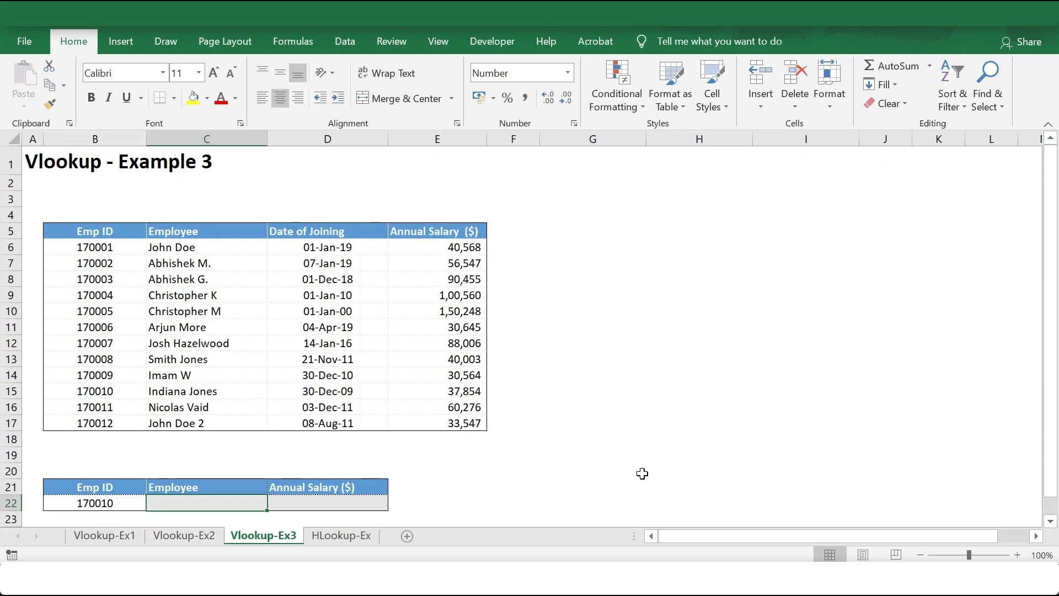
text(=)
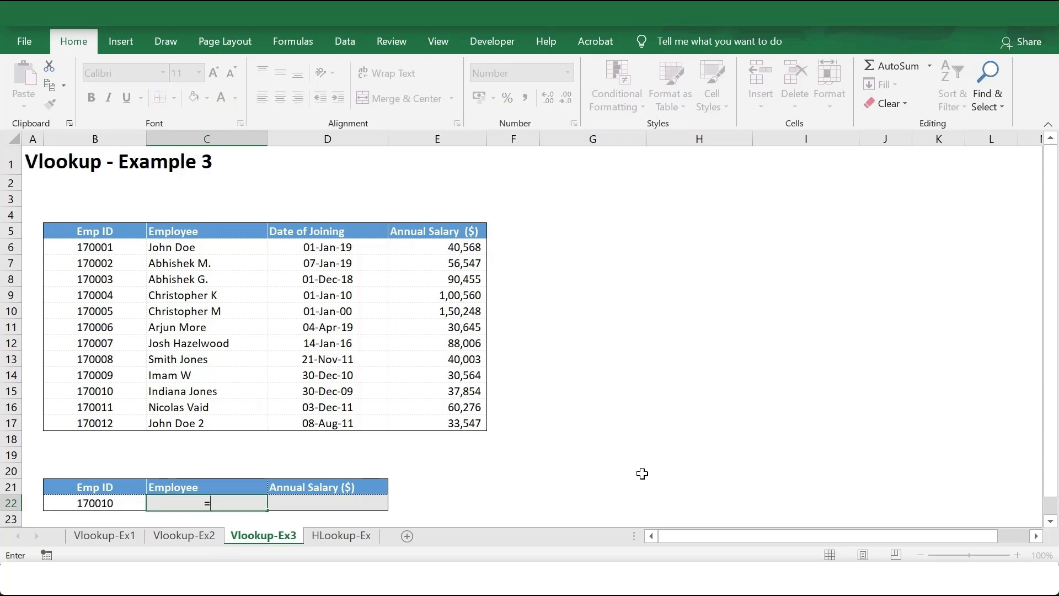
text(vlookup)
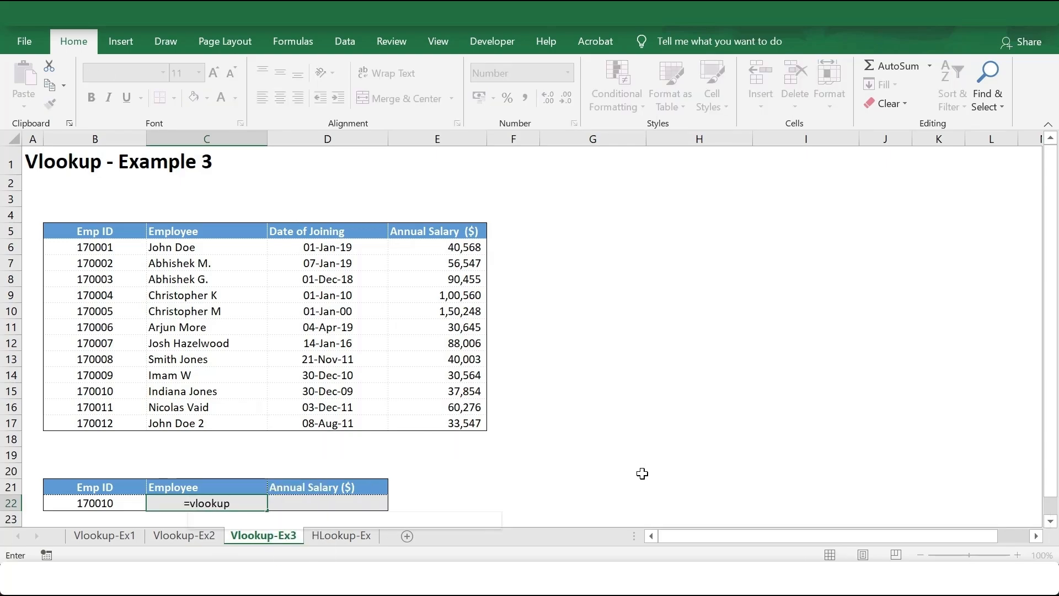
text(()
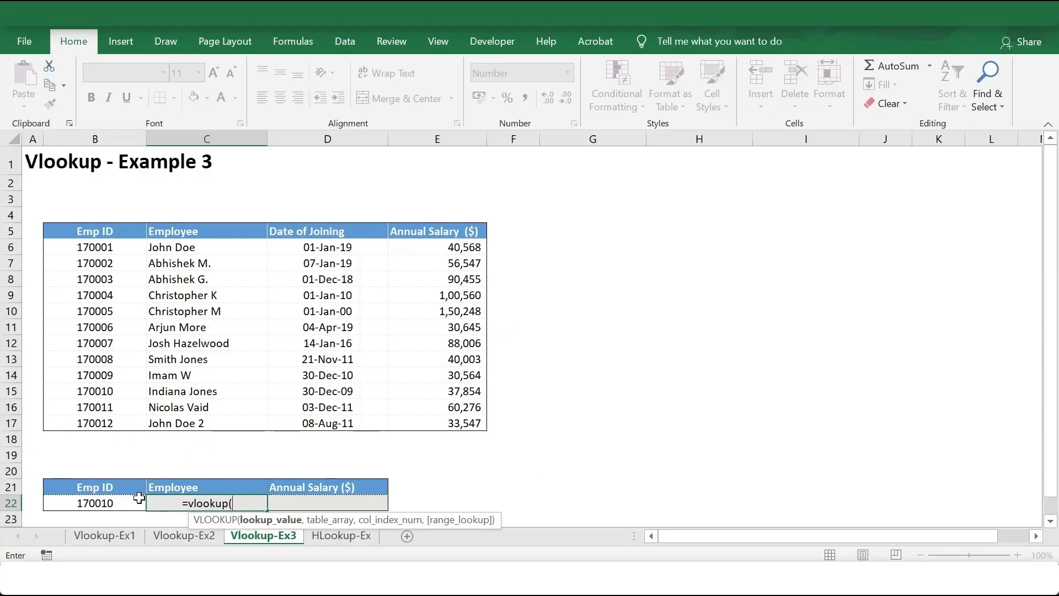
click(111, 502)
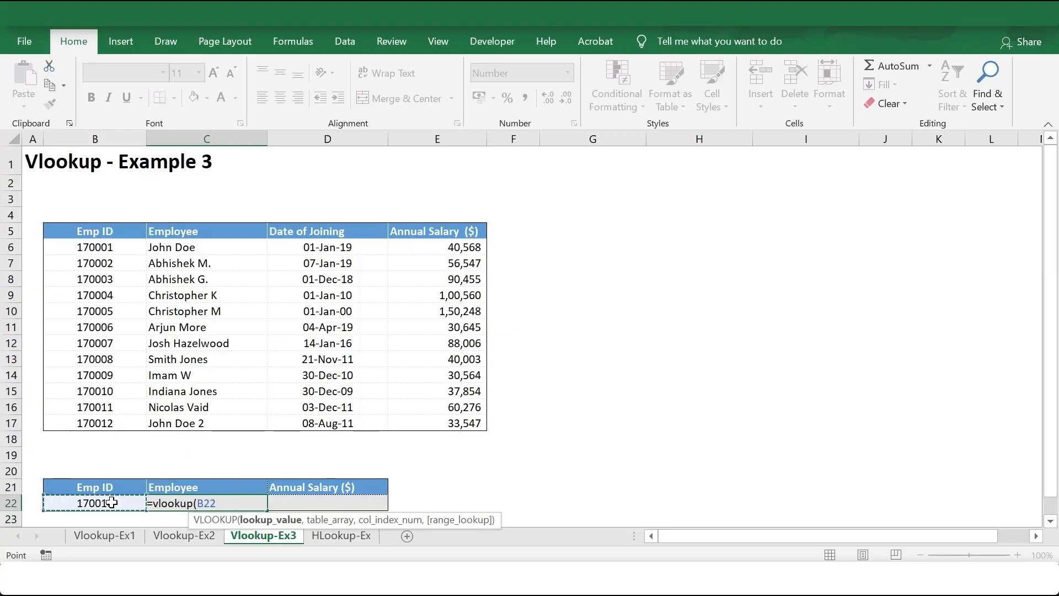
text(,)
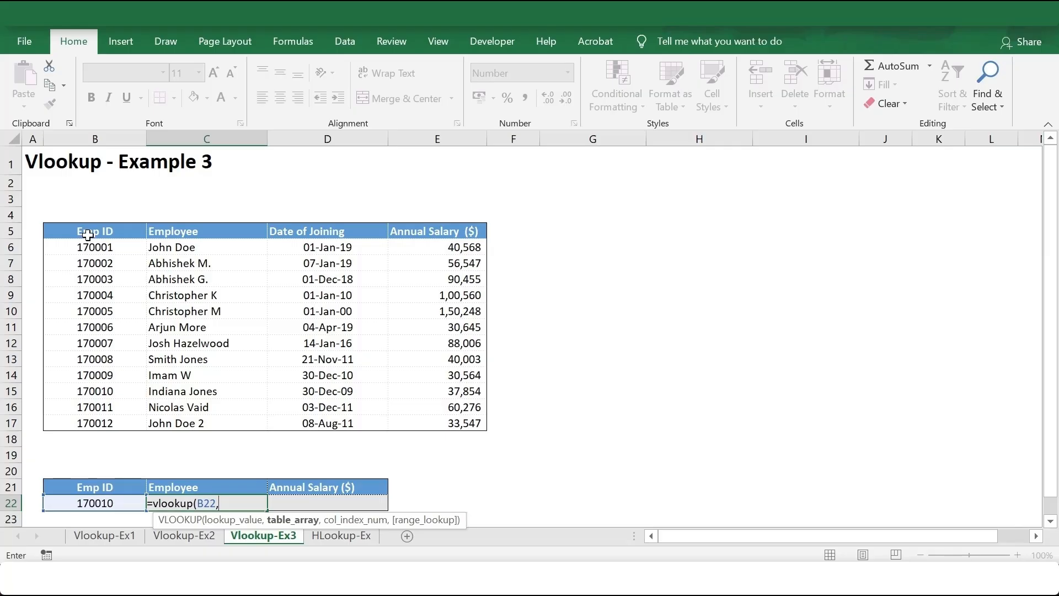
drag(88, 234, 138, 421)
drag(490, 417, 469, 406)
text(,)
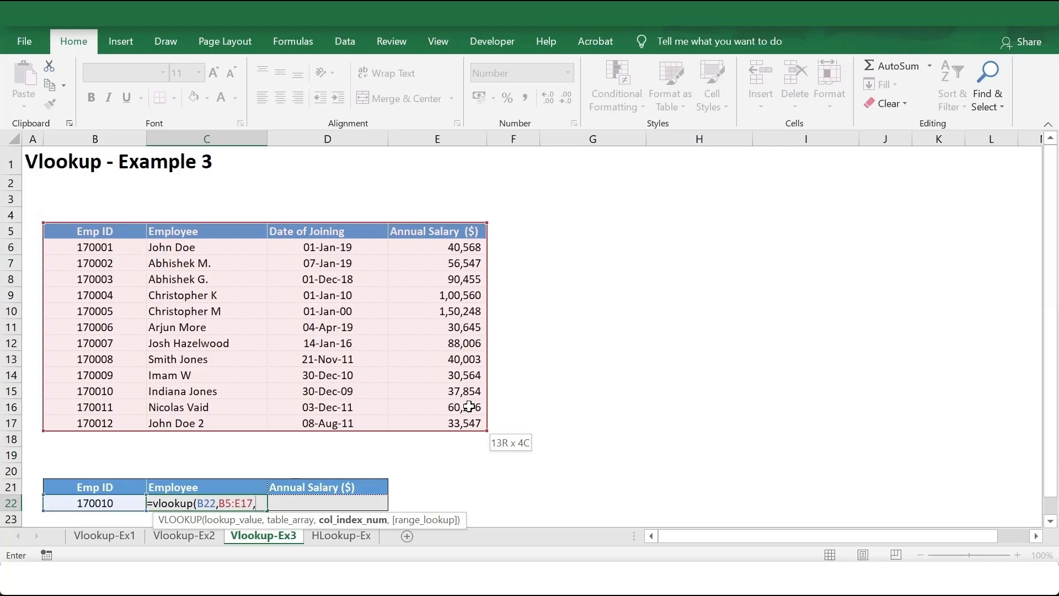
Nest a MATCH function as the column index in C22's formula, matching C21 against headers B5:E5 with match type 0
text(match()
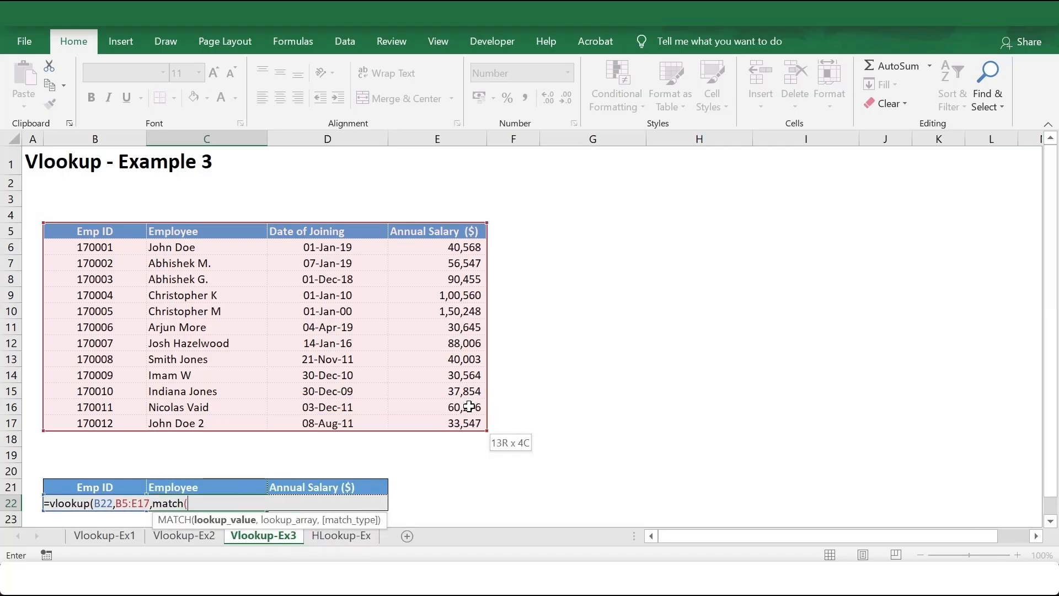
click(222, 483)
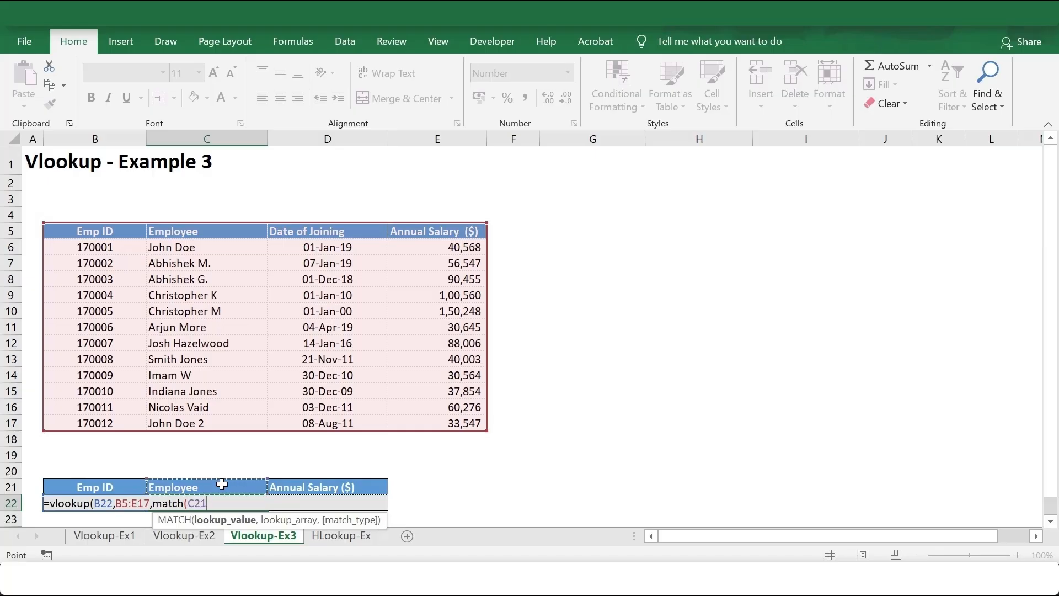
text(,)
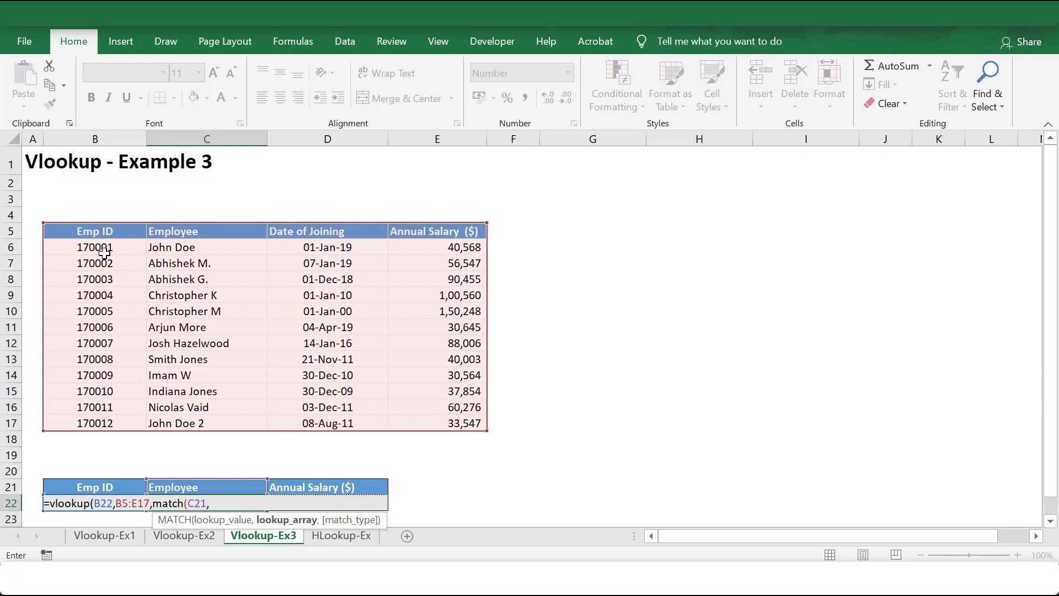
drag(110, 230, 437, 225)
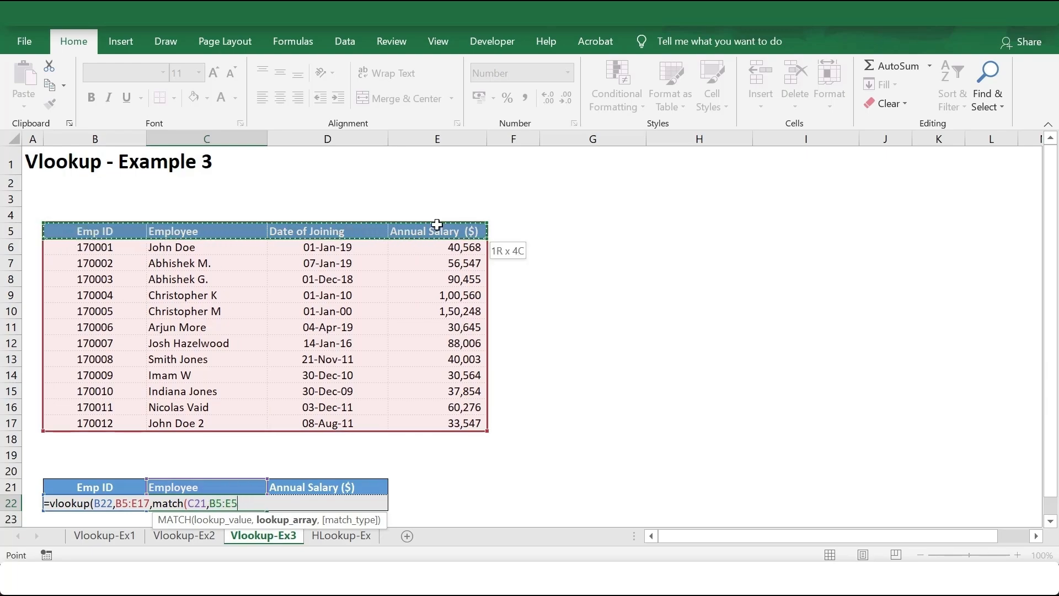
text(,)
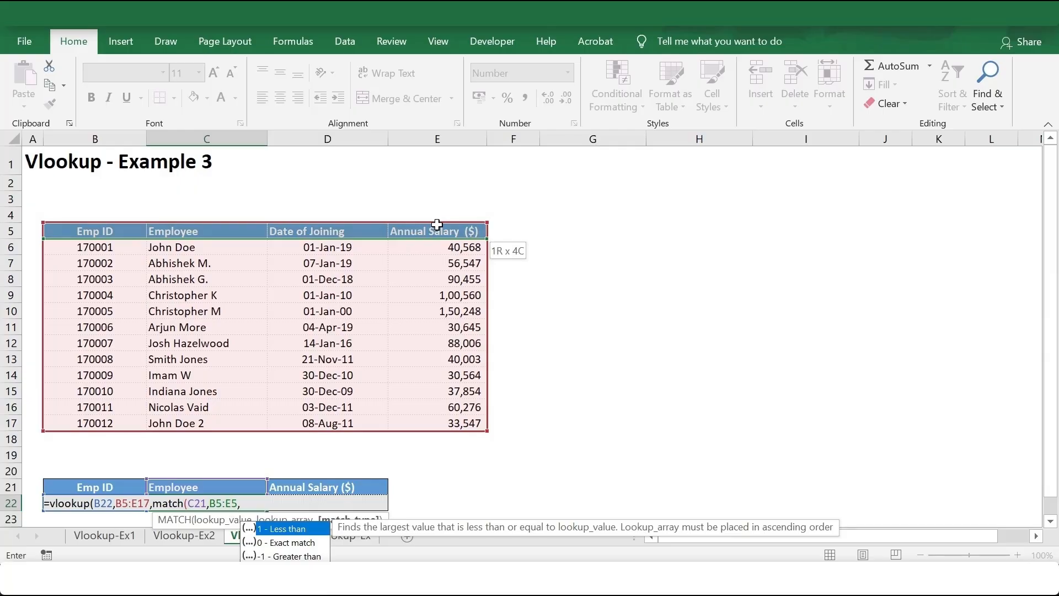
text(0))
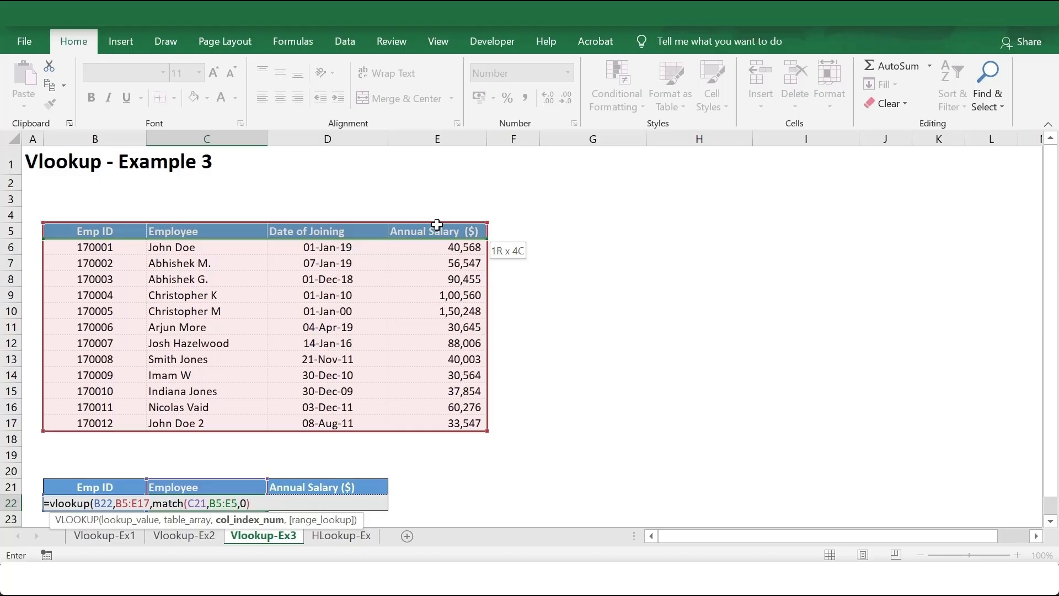
Complete C22's VLOOKUP formula with 0 as the range lookup for an exact match and enter it
text(,)
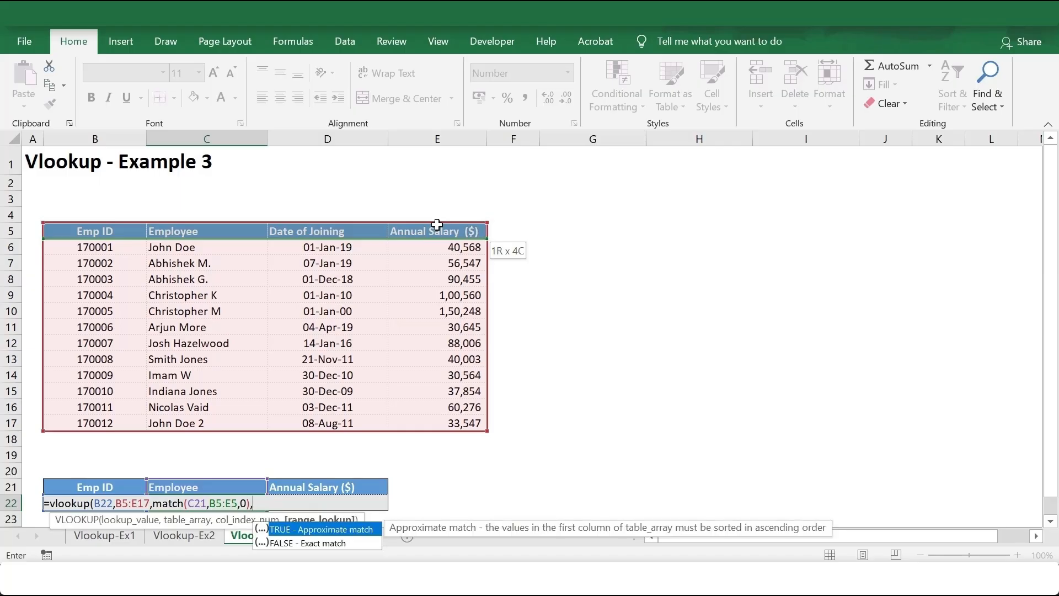
text(0))
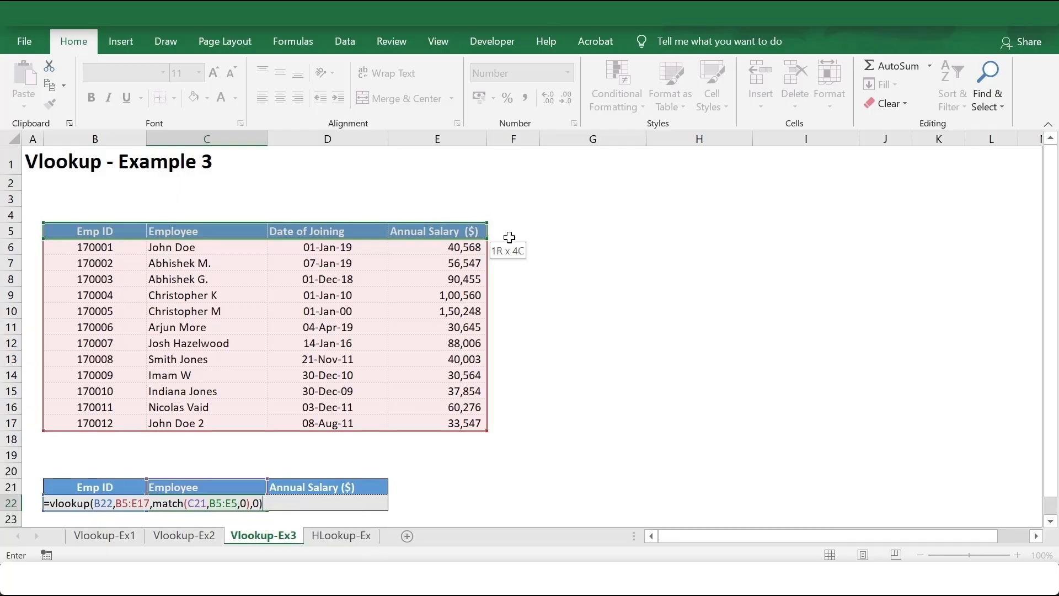
key(Return)
click(266, 498)
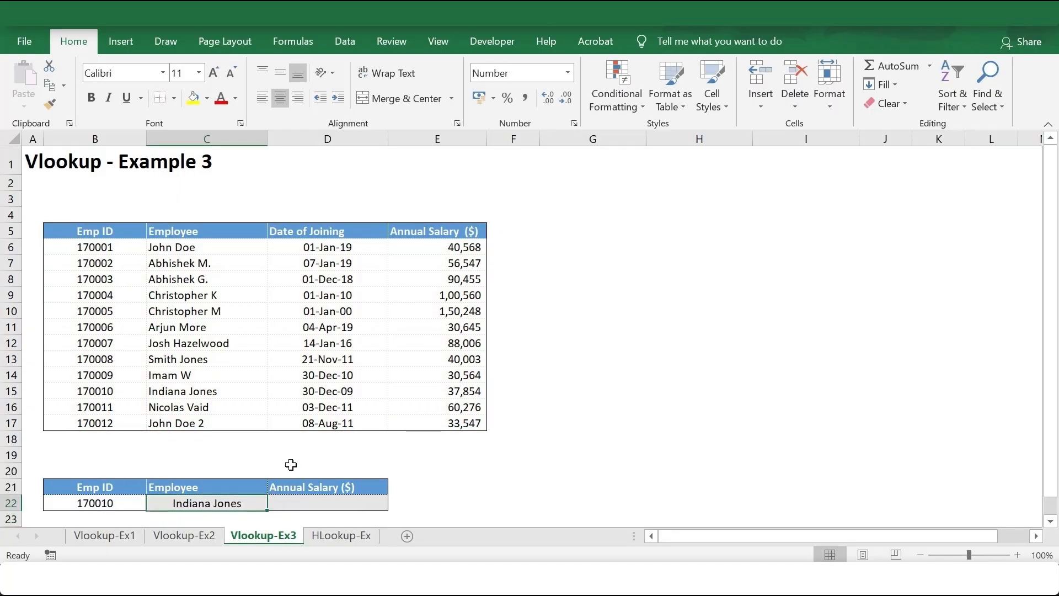
key(Right)
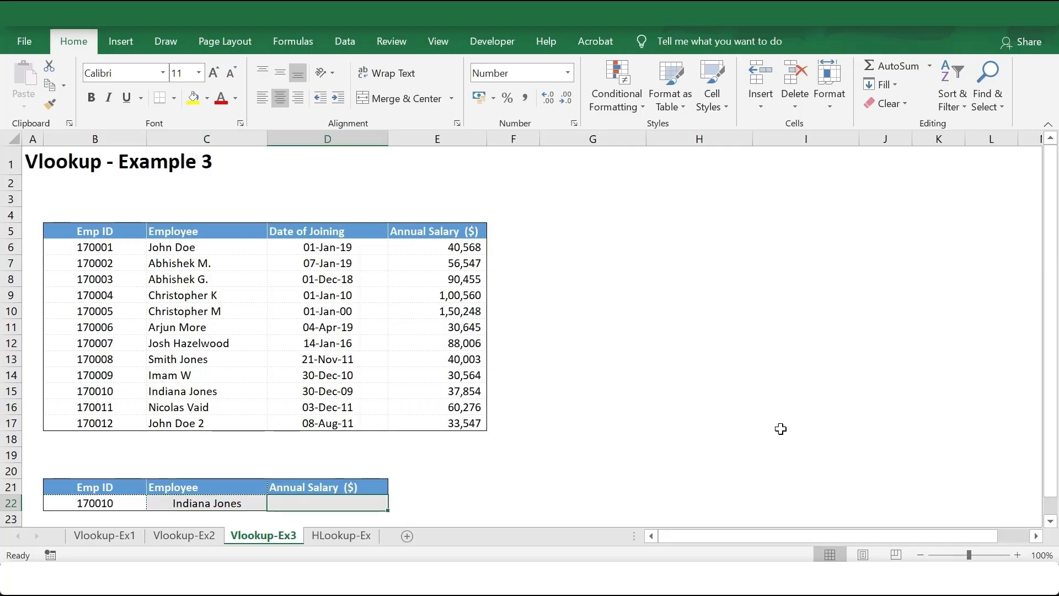
Check the absolute references in C22's VLOOKUP-MATCH formula and copy the formula into D22 under Annual Salary
click(231, 502)
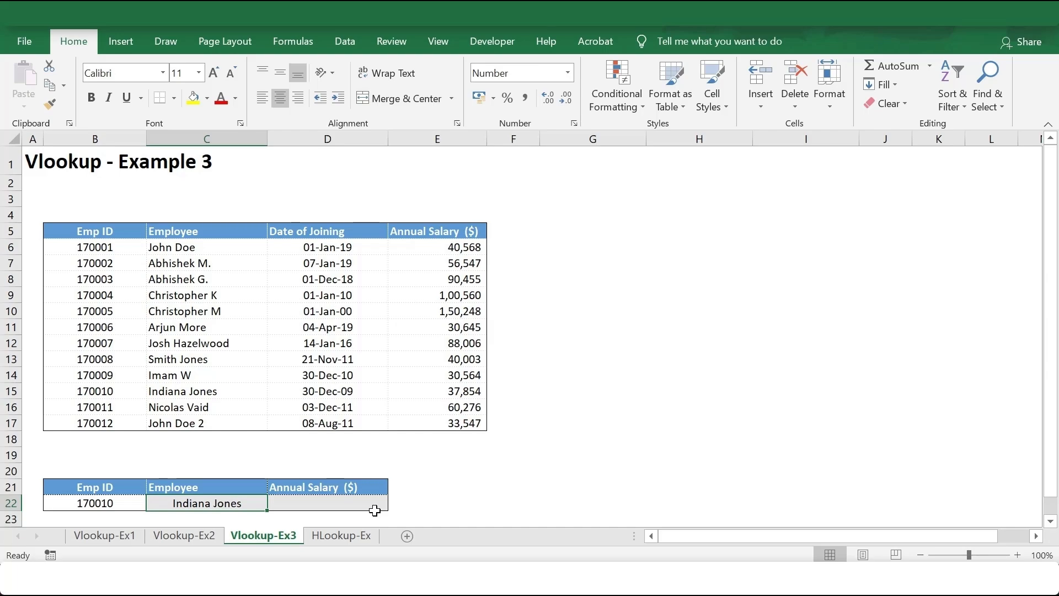
key(F2)
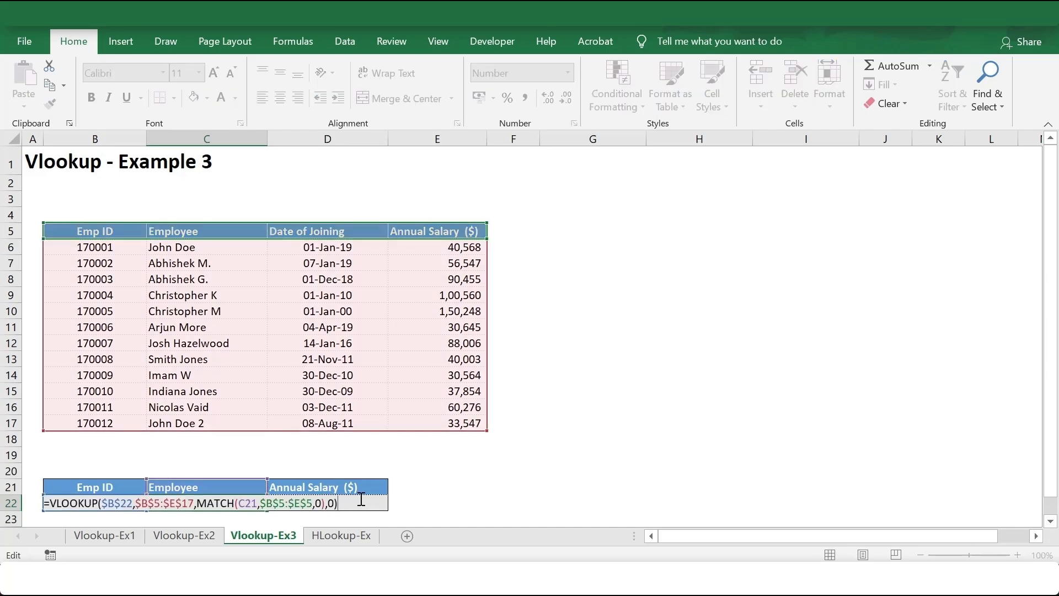
key(Escape)
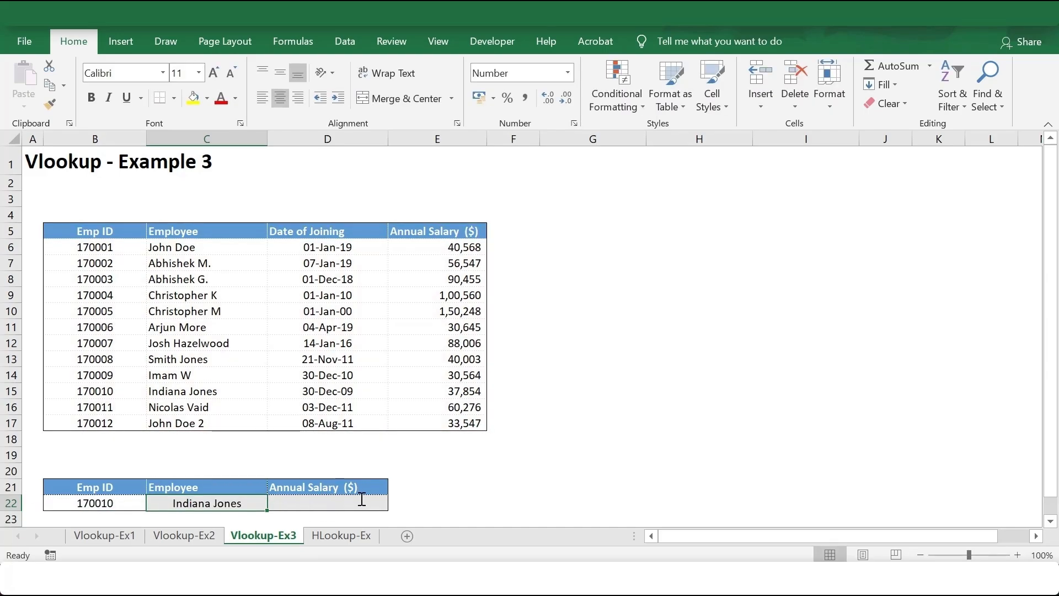
key(ctrl+c)
click(349, 504)
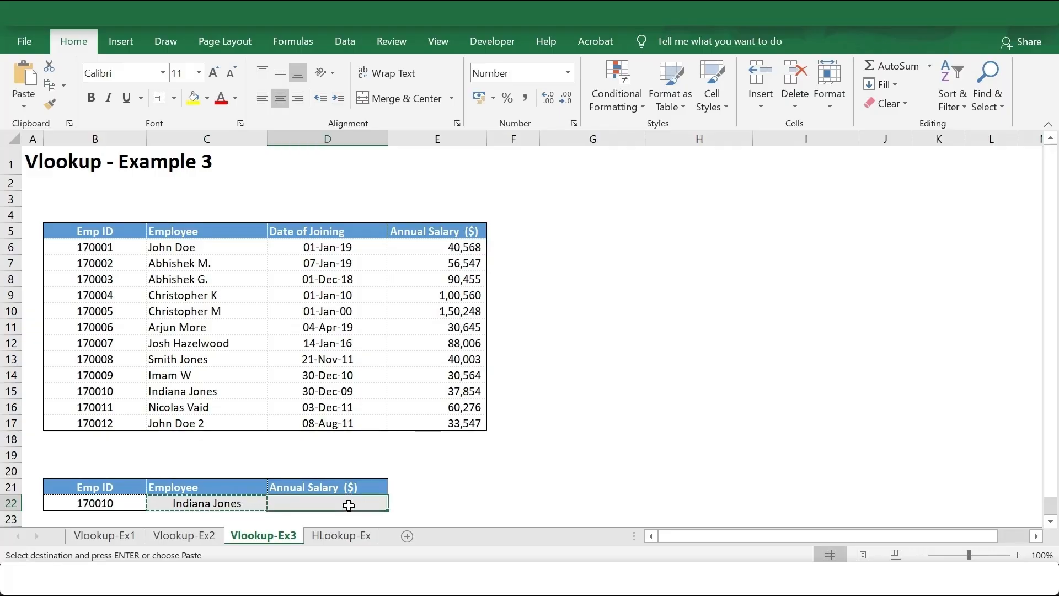
key(ctrl+v)
key(Escape)
click(425, 505)
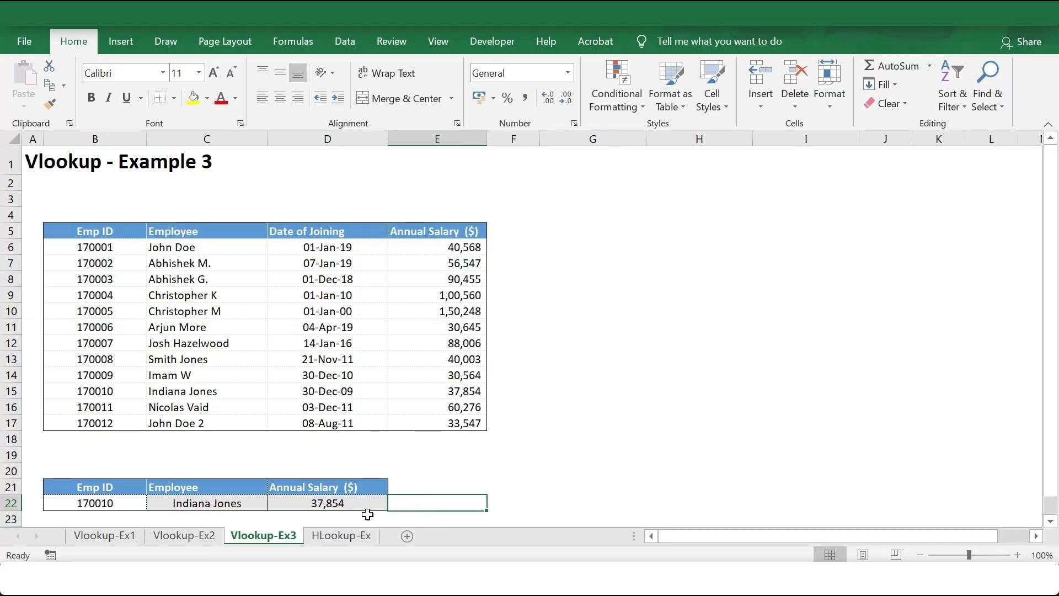
Evaluate only the nested MATCH portion of D22's formula to inspect its column index, leaving the formula unedited
click(350, 499)
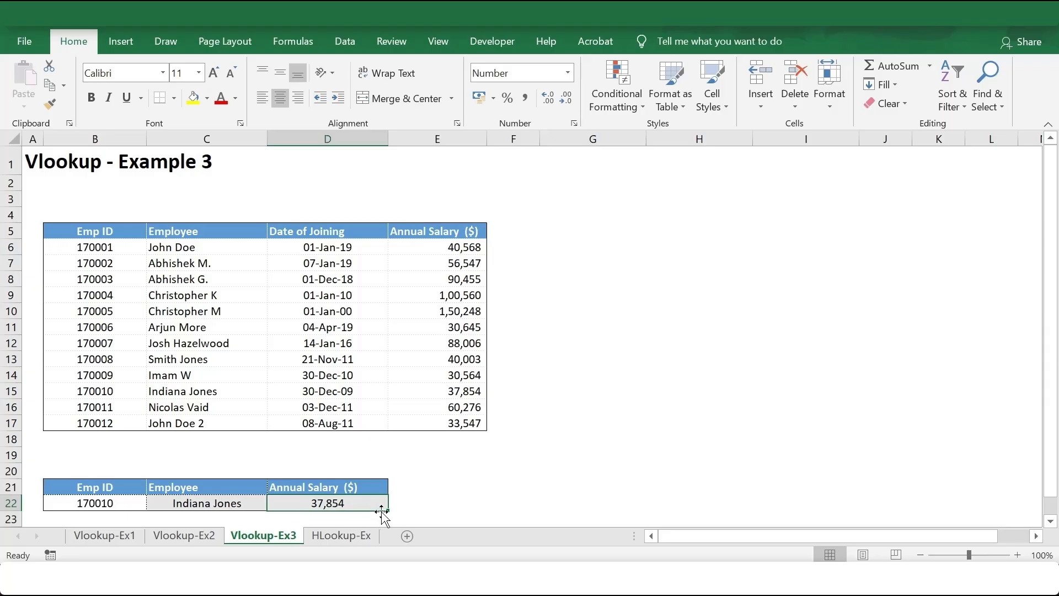
key(F2)
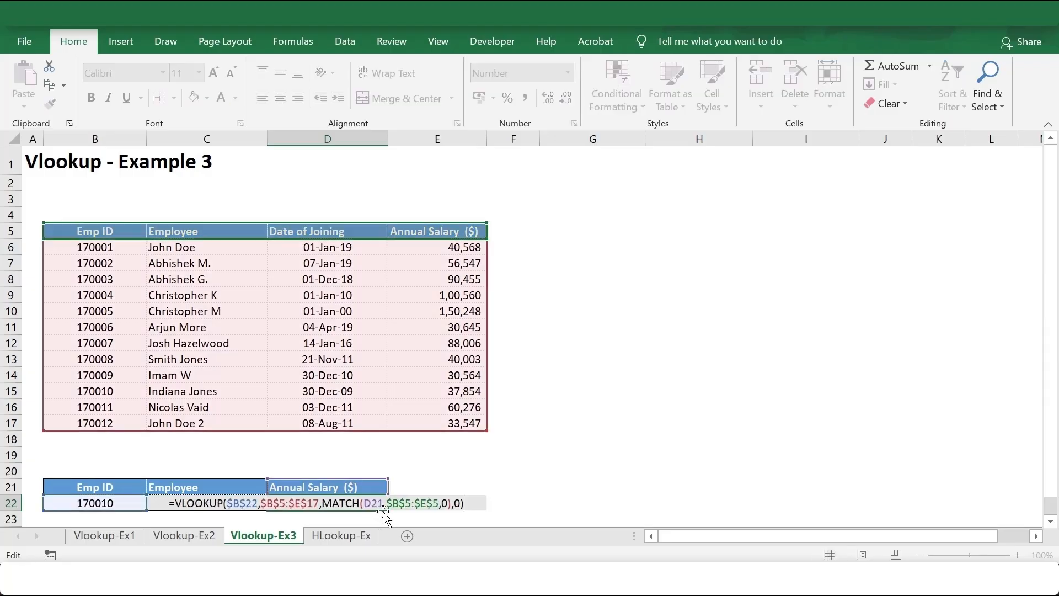
drag(324, 501, 451, 506)
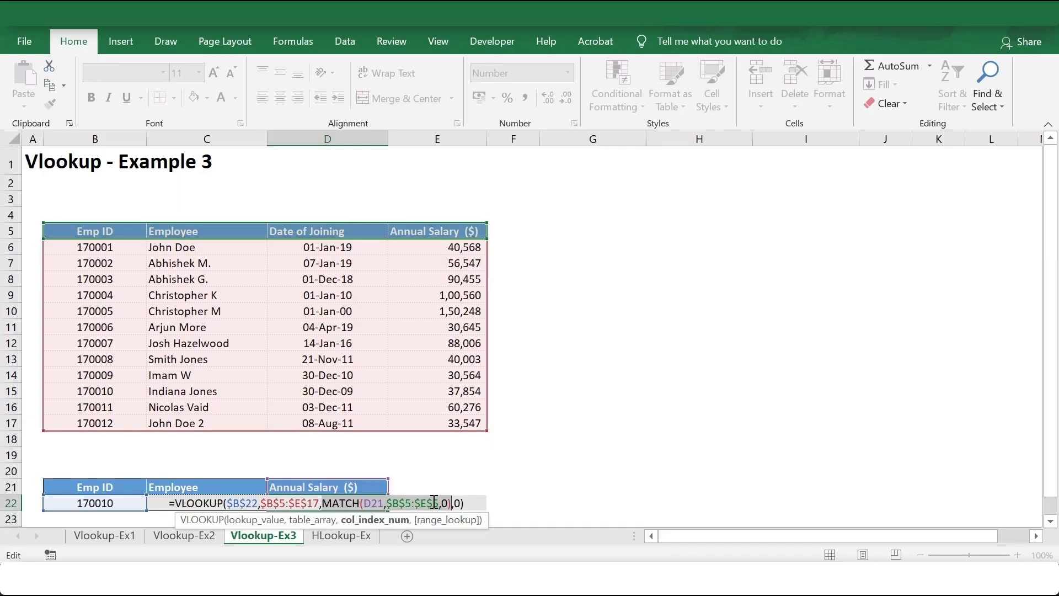
key(F9)
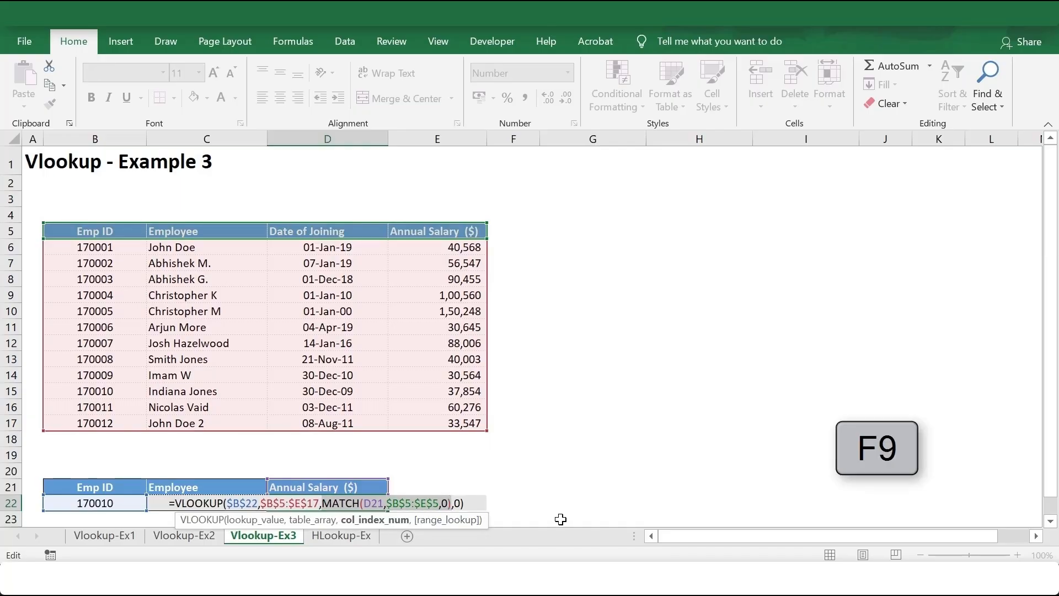
key(F9)
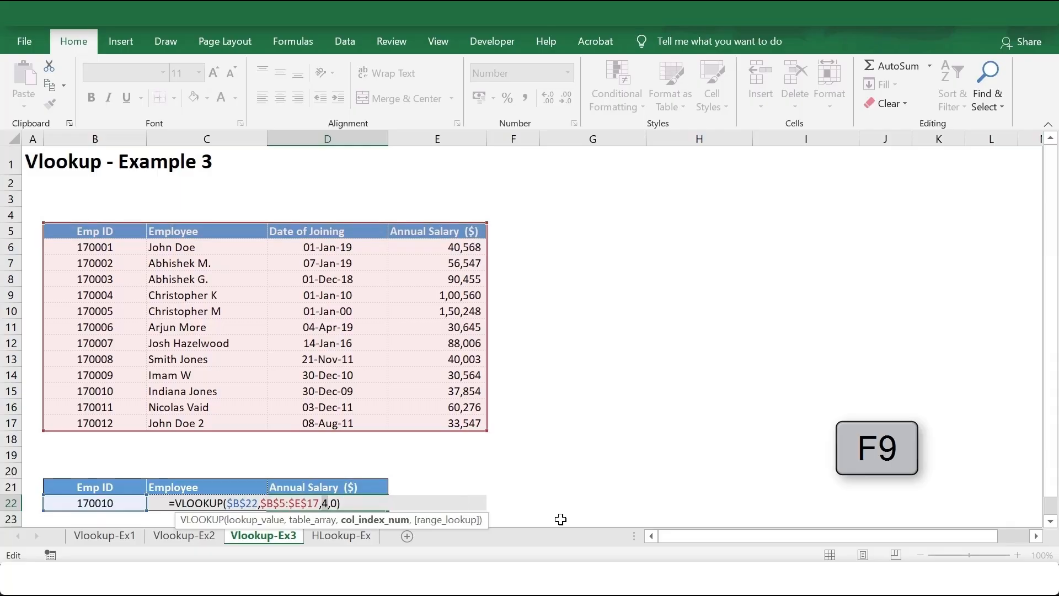
key(Escape)
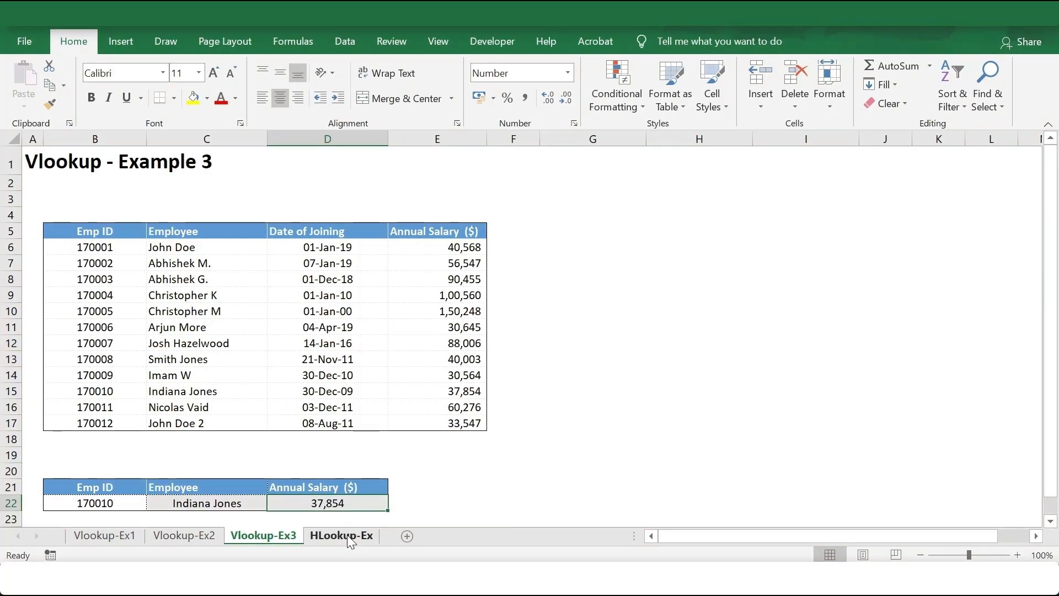
On the HLookup-Ex sheet, start an HLOOKUP formula in C11 with B11 as lookup value and B4:N7 as table array
click(343, 535)
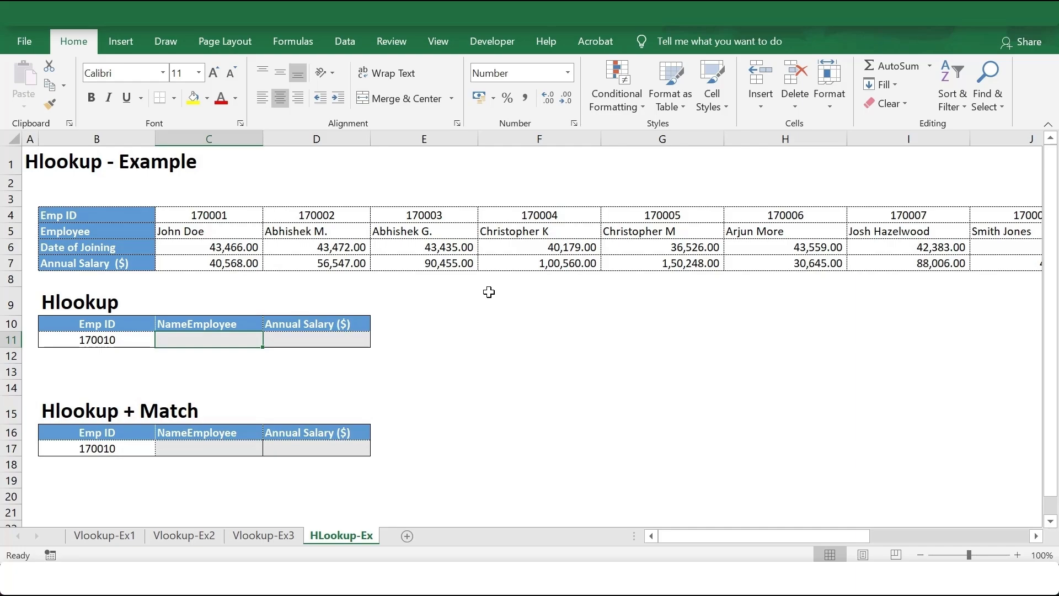
text(=hlookup()
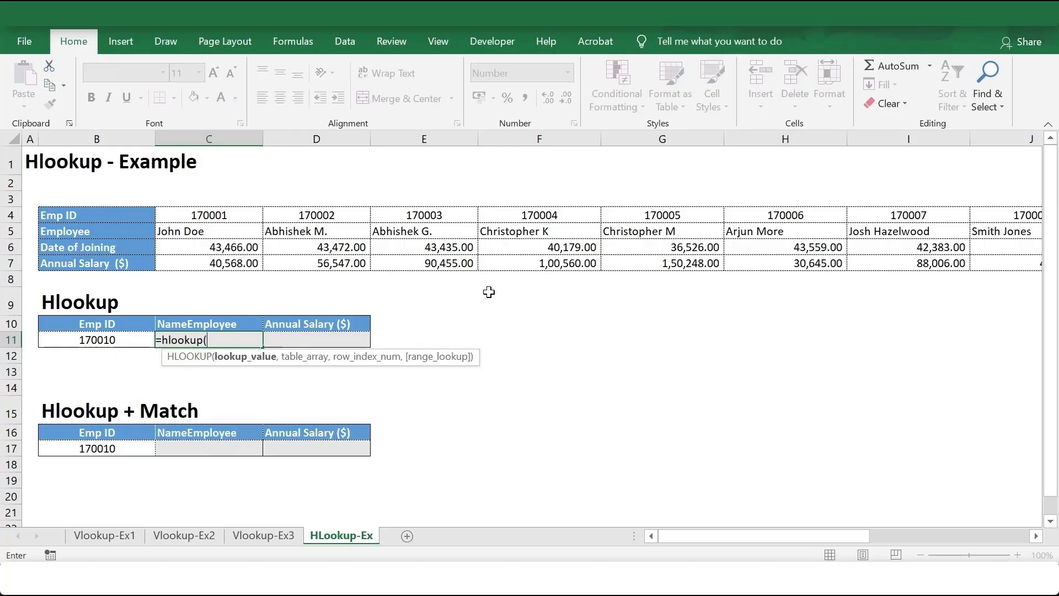
click(123, 338)
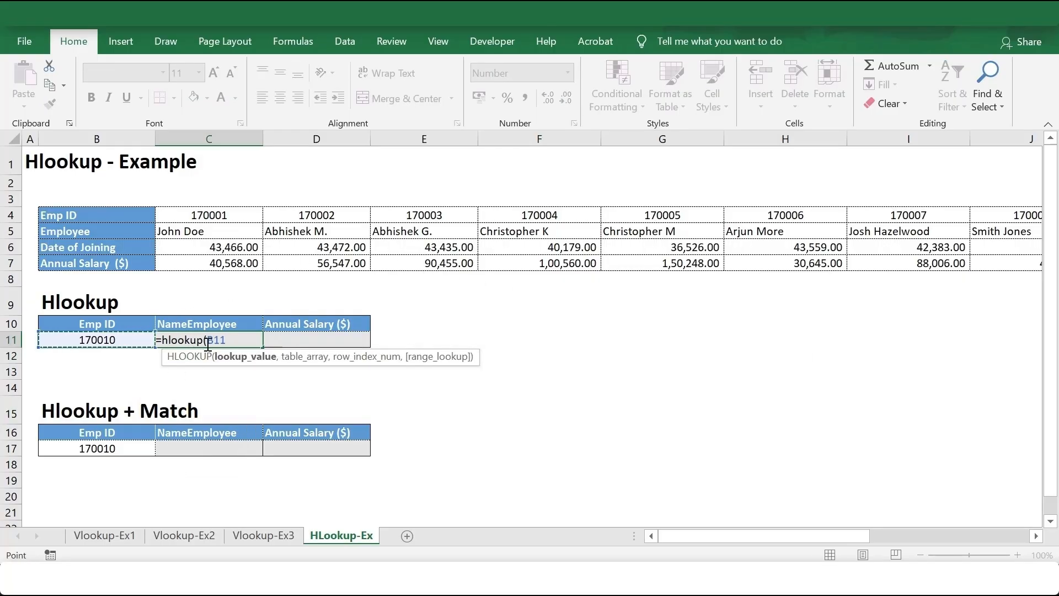
text(,)
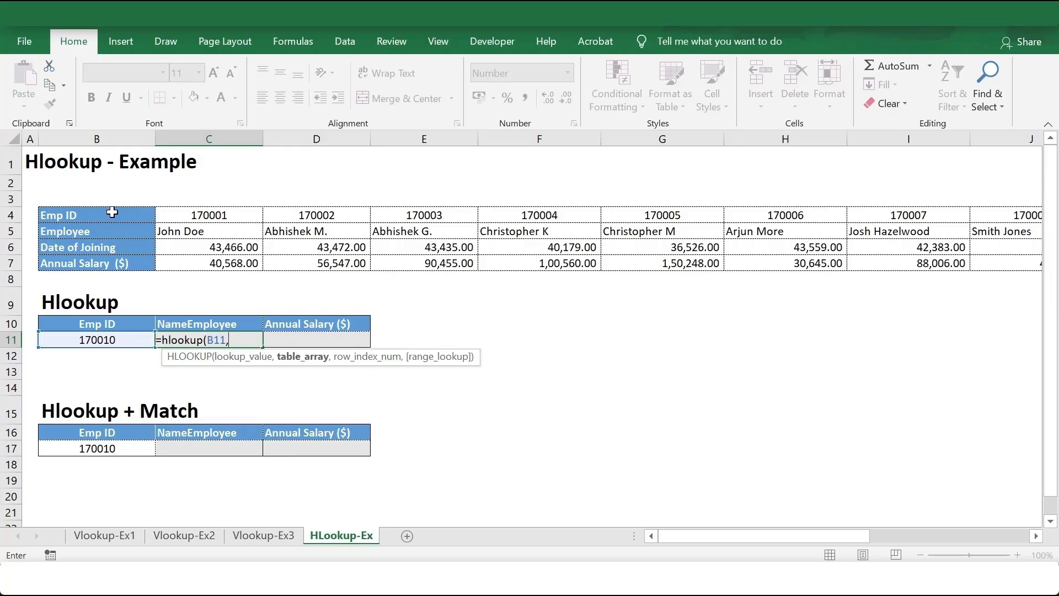
drag(107, 213, 867, 264)
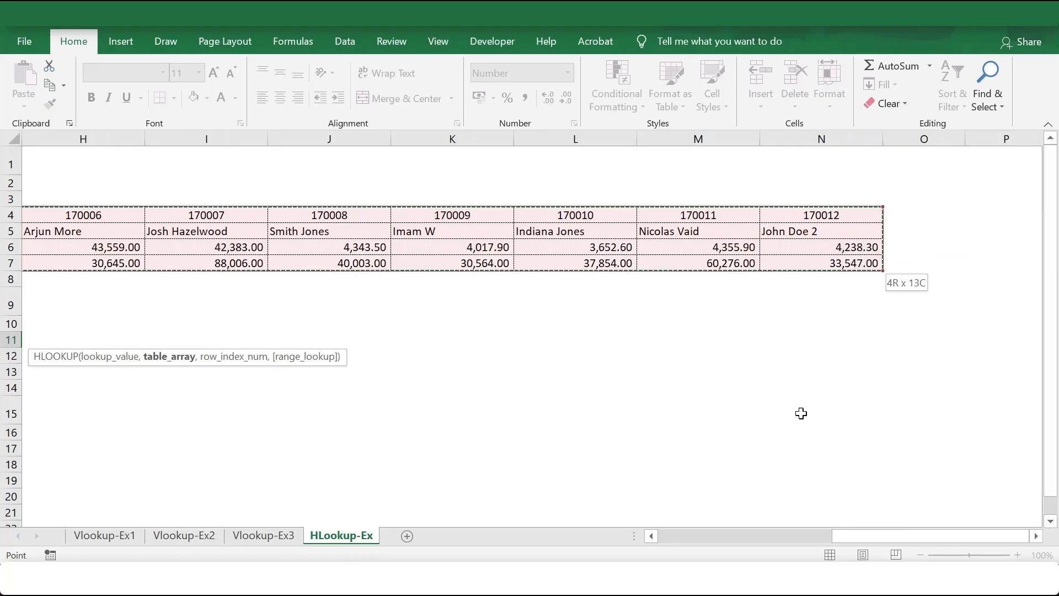
text(,)
drag(863, 537, 653, 547)
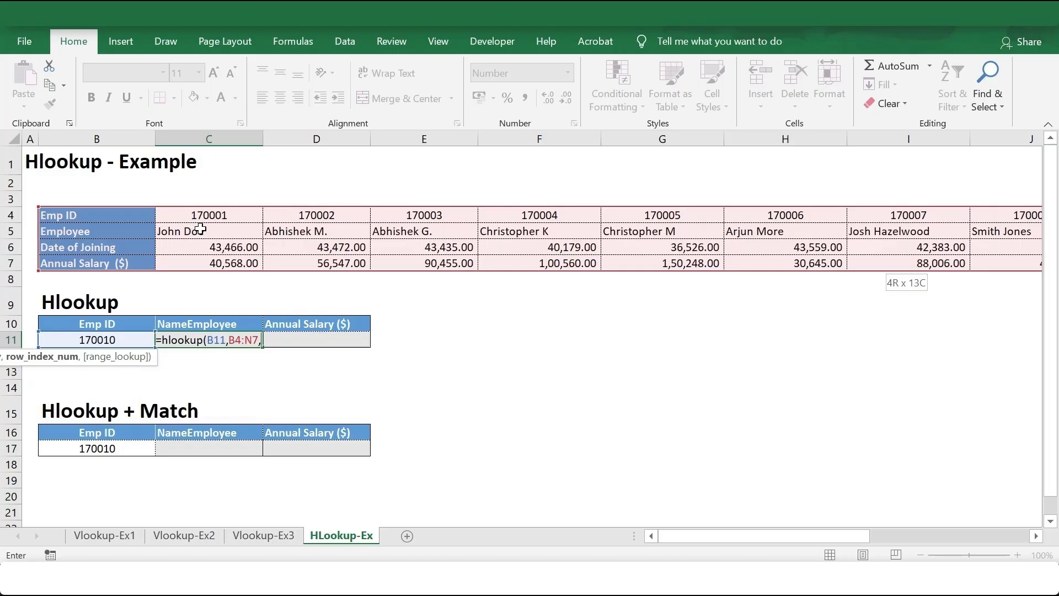
Complete C11's HLOOKUP formula with row index 2 and 0 for an exact match
text(2,)
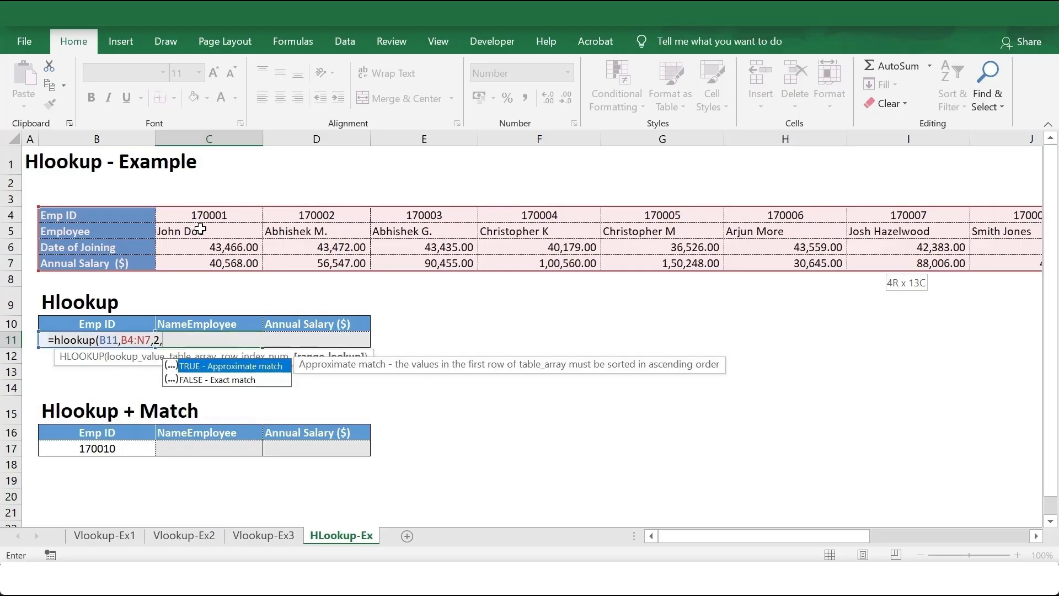
text(0))
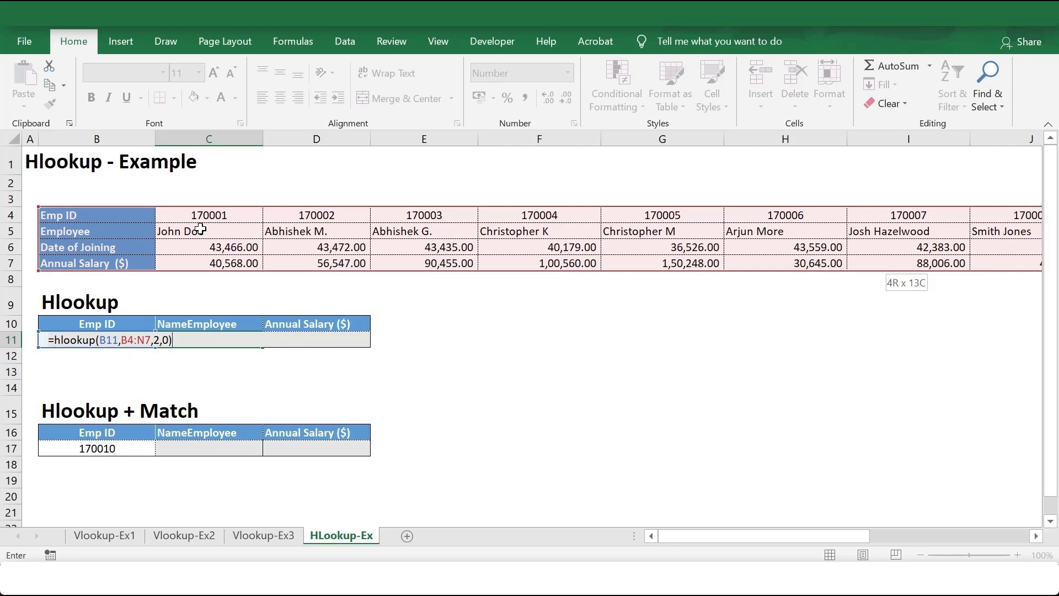
key(ctrl+Return)
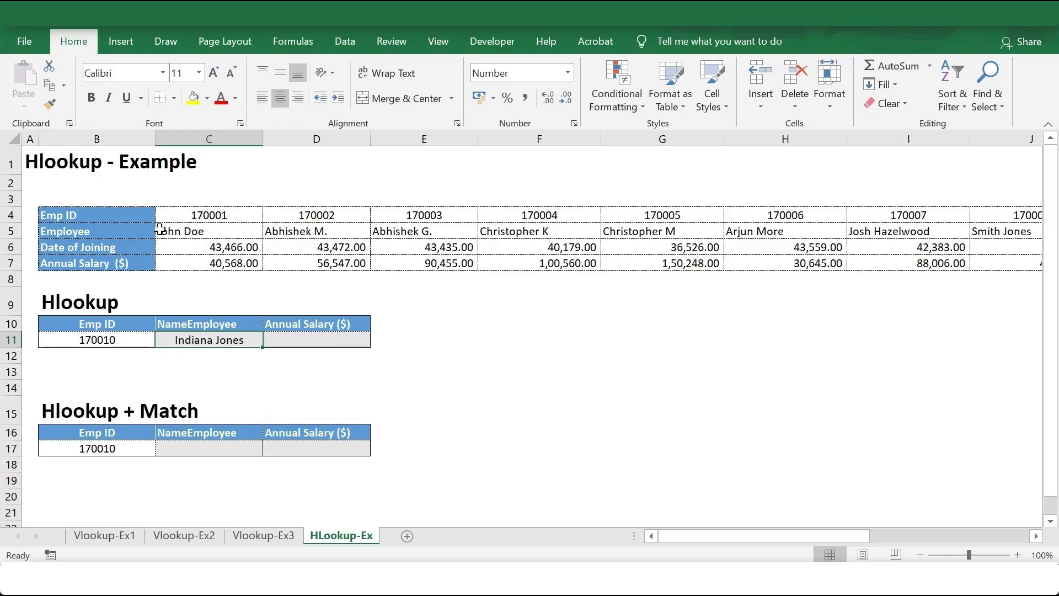
Make the lookup value and table array in C11's HLOOKUP absolute, as $B$11 and $B$4:$N$7
key(F2)
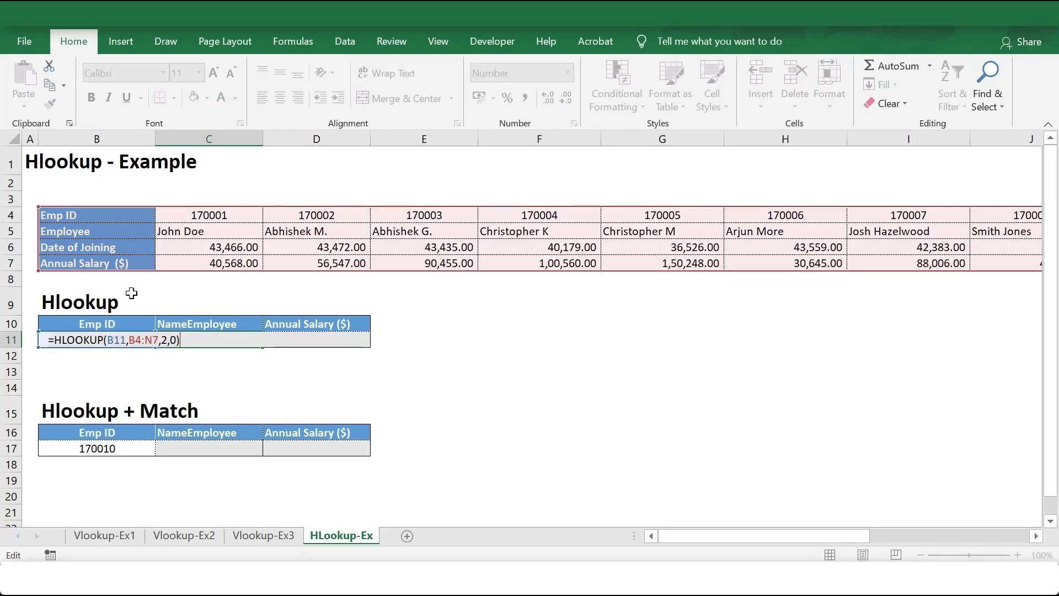
click(122, 341)
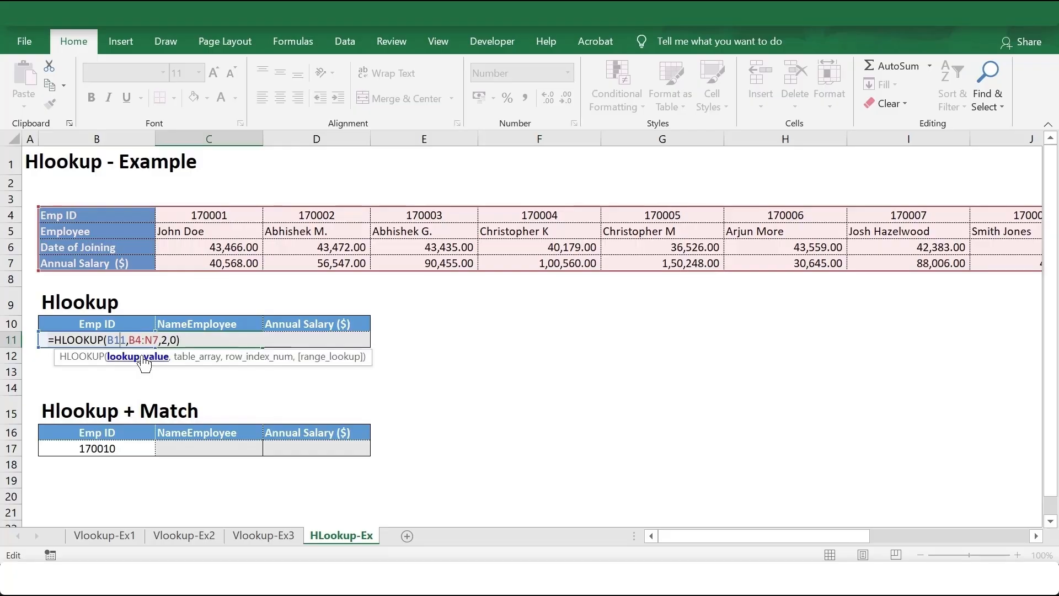
key(F4)
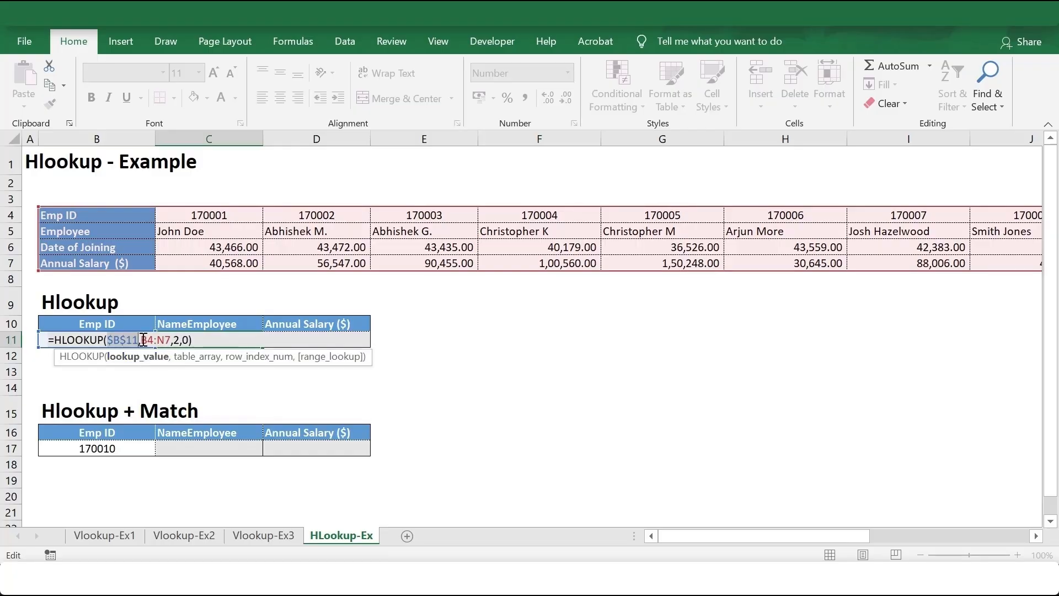
click(142, 340)
key(F4)
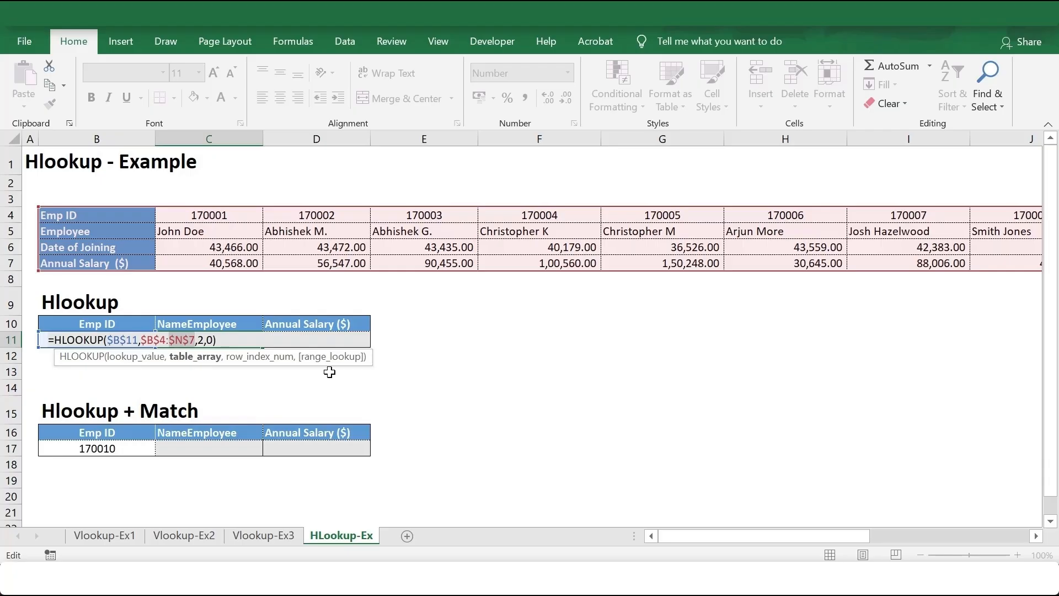
key(ctrl+Return)
Copy C11's HLOOKUP formula into D11 under Annual Salary
key(ctrl+c)
key(Right)
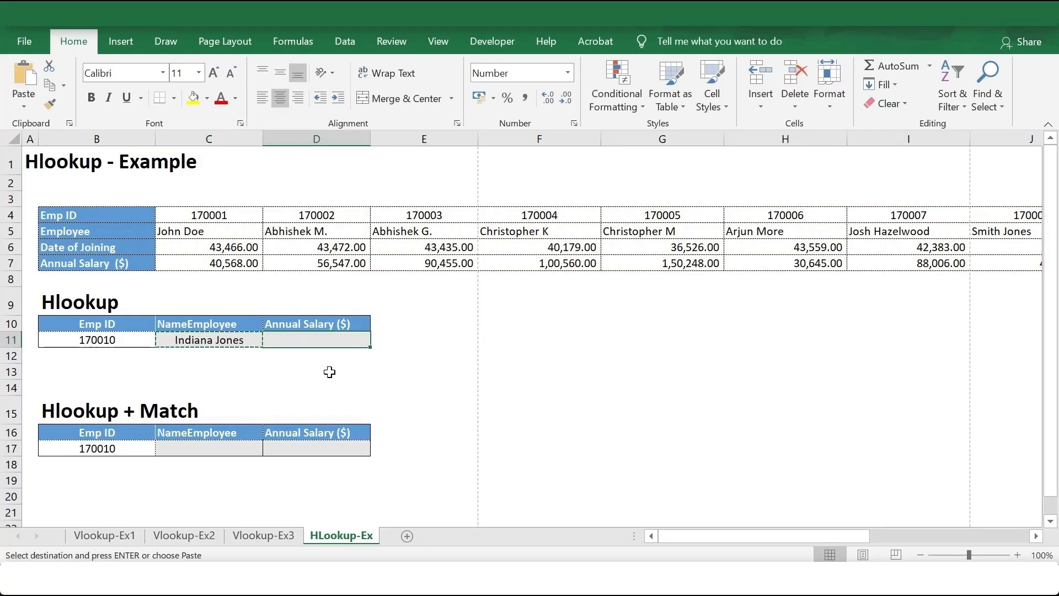
key(ctrl+v)
key(Escape)
Set the row index number in D11's HLOOKUP formula to 4
key(F2)
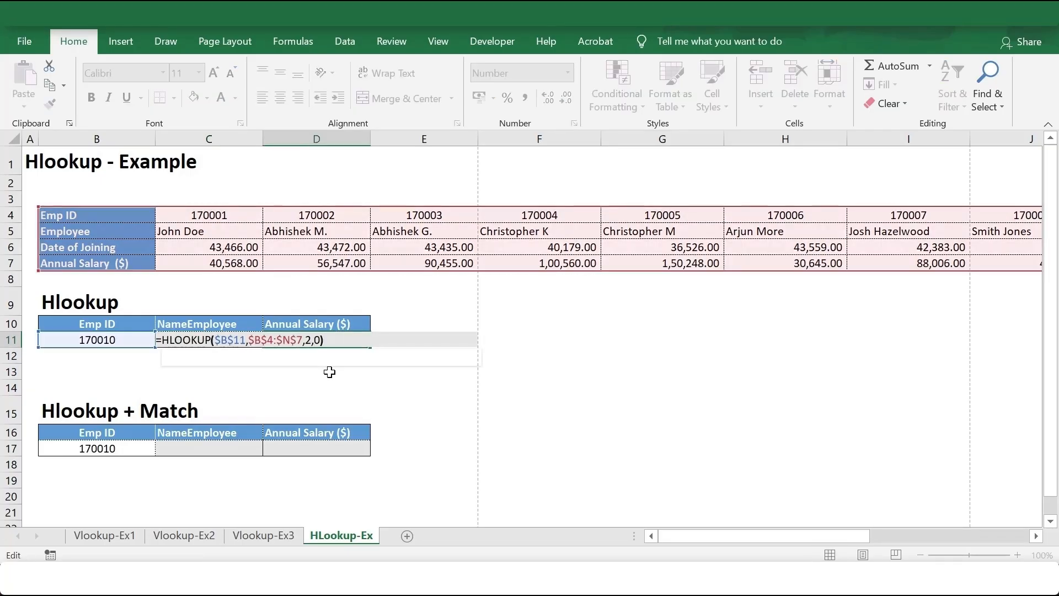
key(Left)
key(Left)
key(Left)
key(shift+Left)
text(4)
key(ctrl+Return)
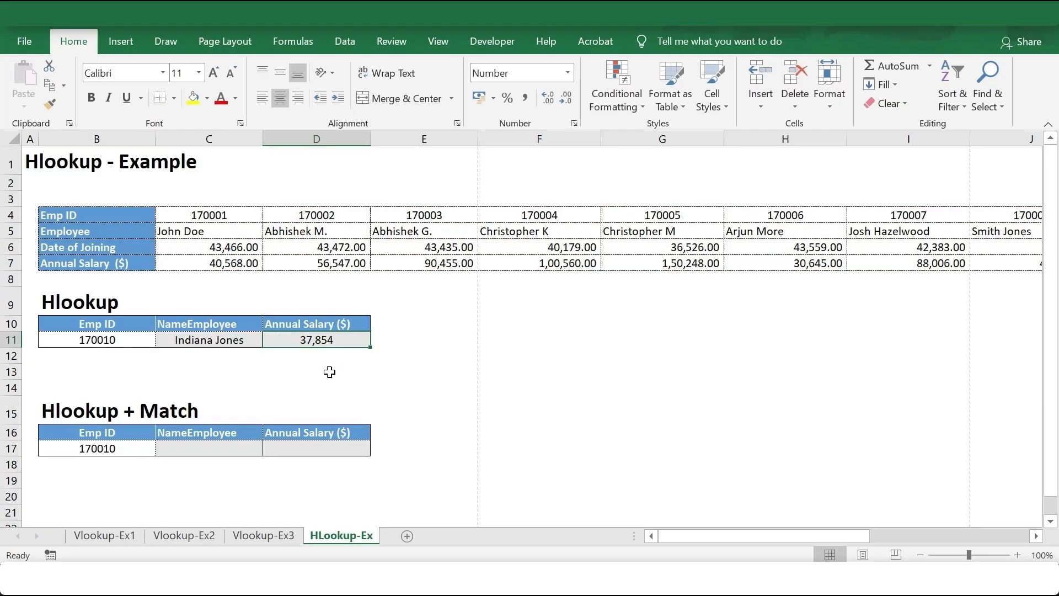
key(ctrl+Left)
key(ctrl+Left)
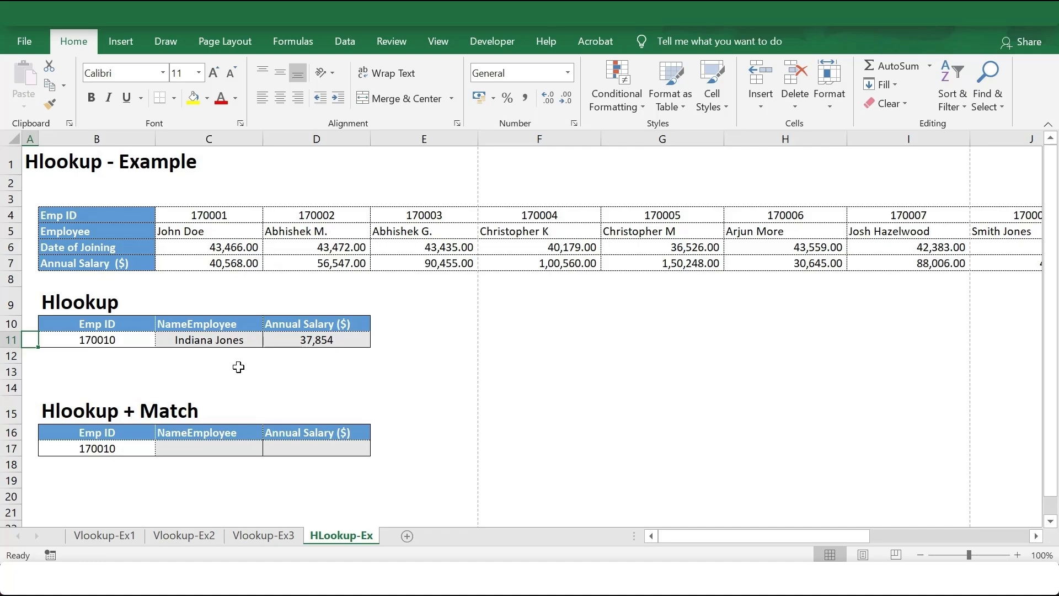
Start an HLOOKUP formula in C17 with B17 as lookup value and B4:N7 as table array
click(254, 449)
text(=)
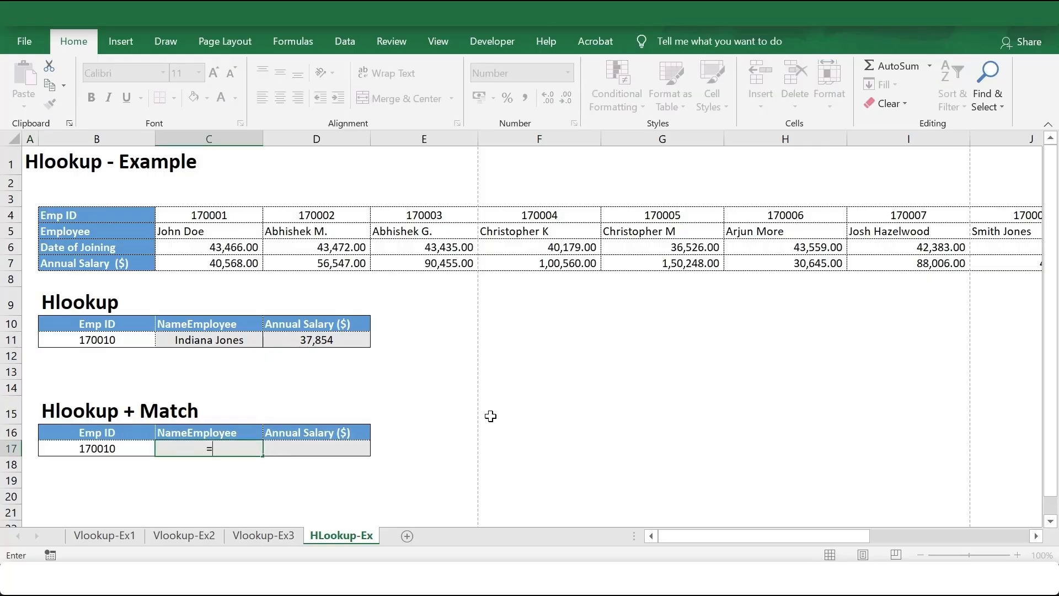
text(hlookup()
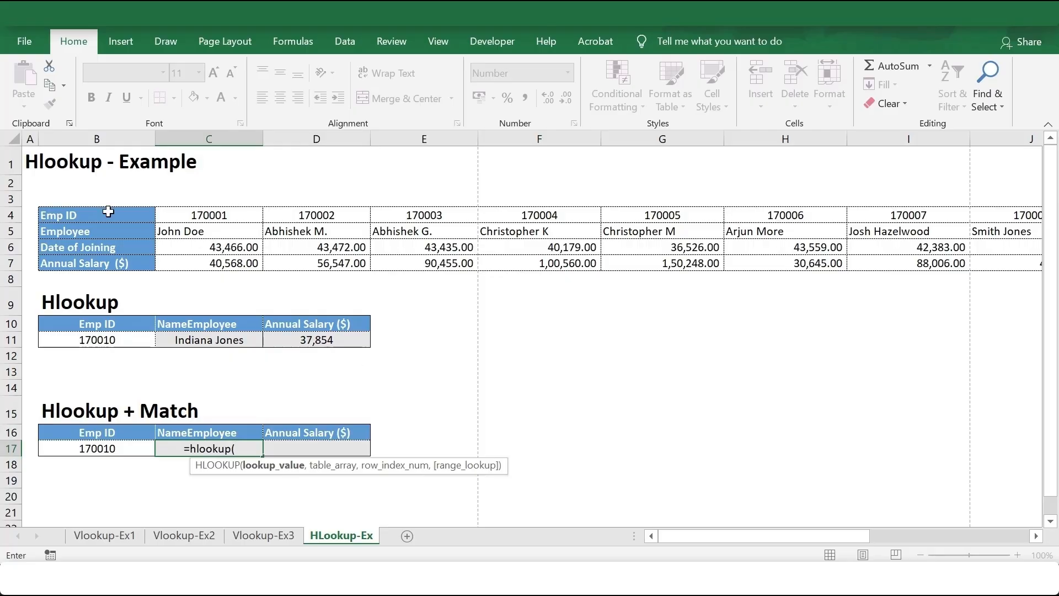
click(96, 452)
text(,)
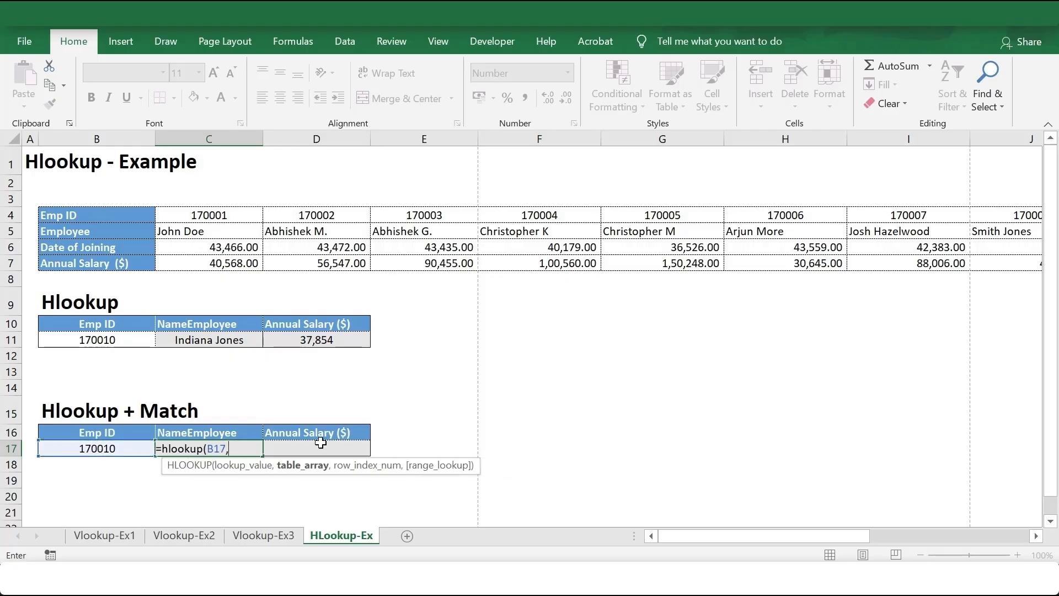
drag(113, 212, 116, 263)
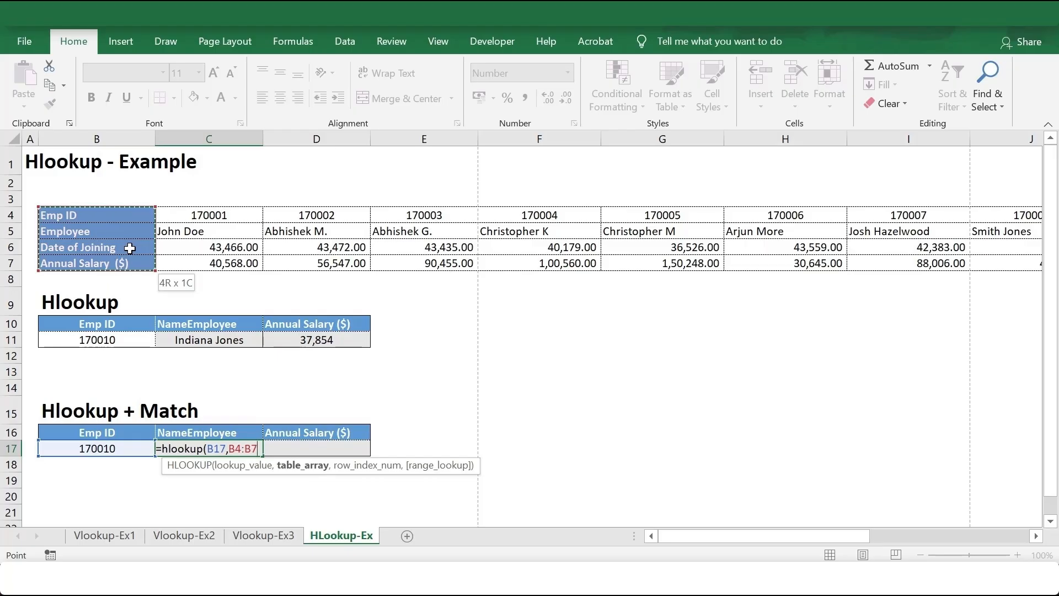
key(ctrl+shift+Right)
text(,)
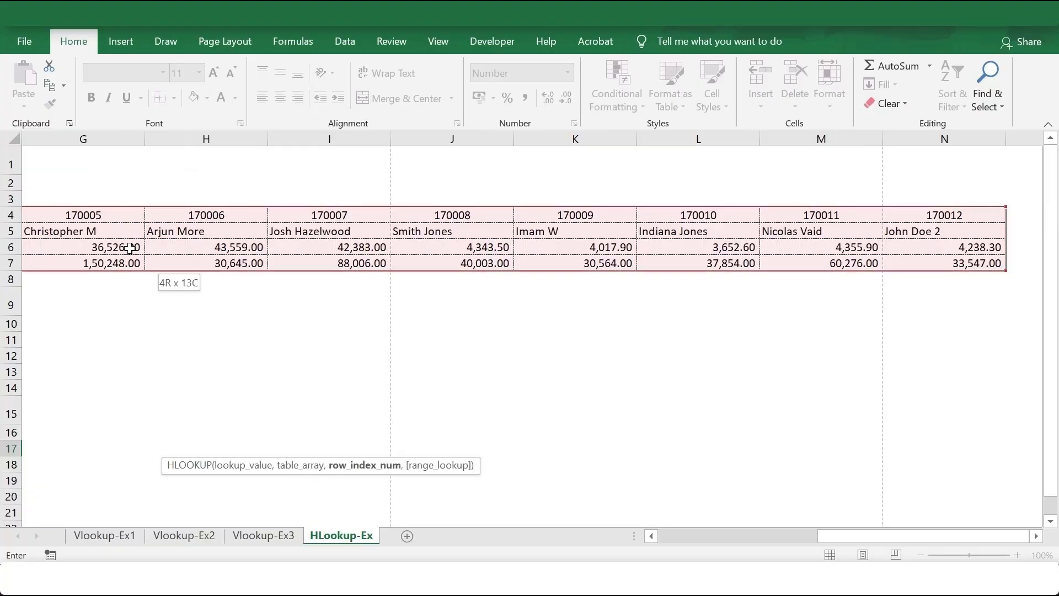
drag(822, 536, 668, 540)
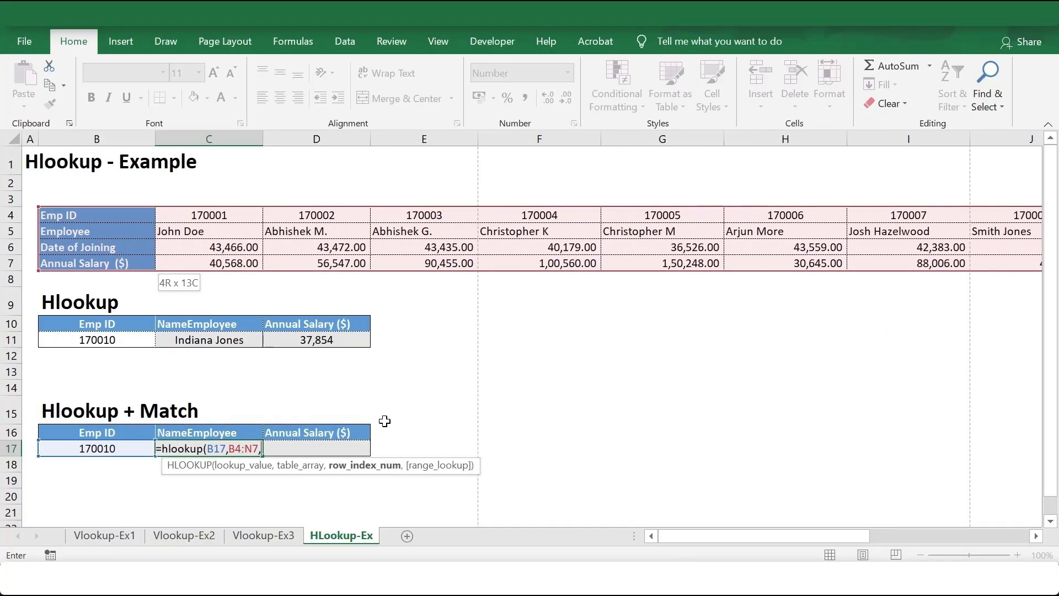
Complete C17's HLOOKUP with MATCH(C16,B4:B7,0) as row index number and 0 for an exact match
text(match()
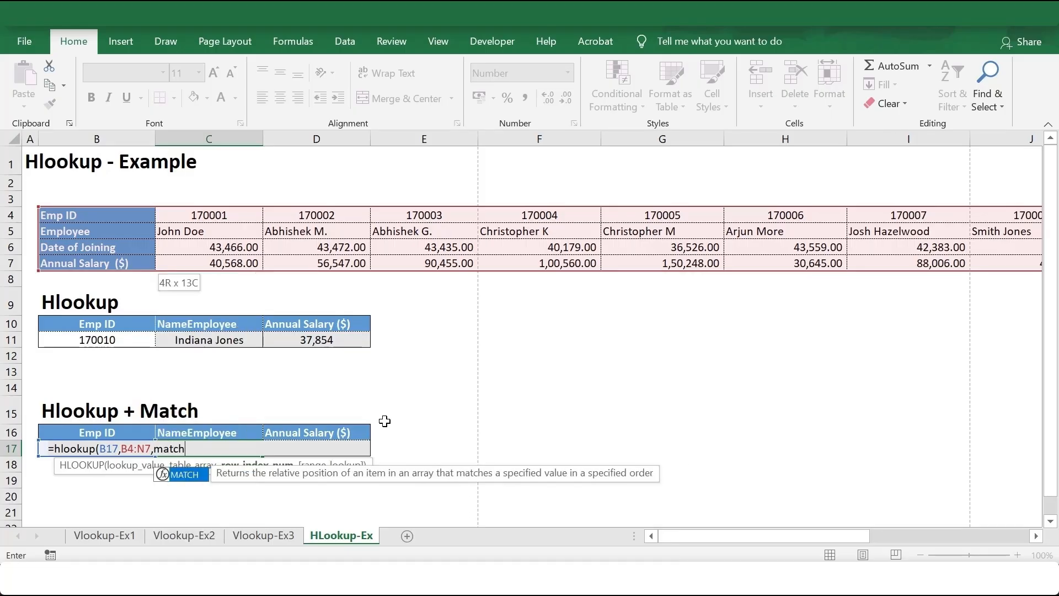
click(231, 433)
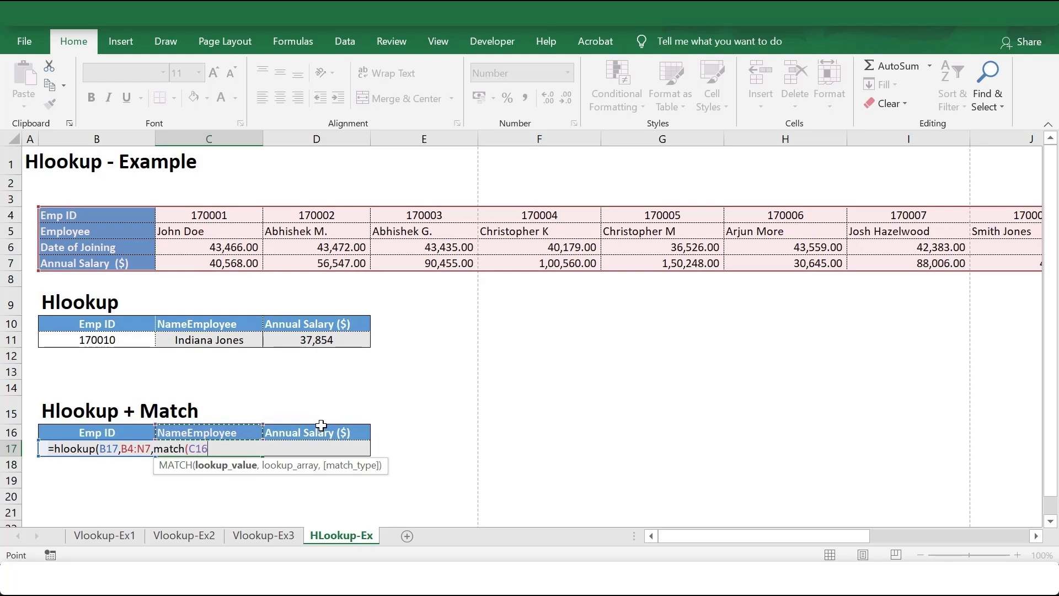
text(,)
drag(121, 220, 107, 256)
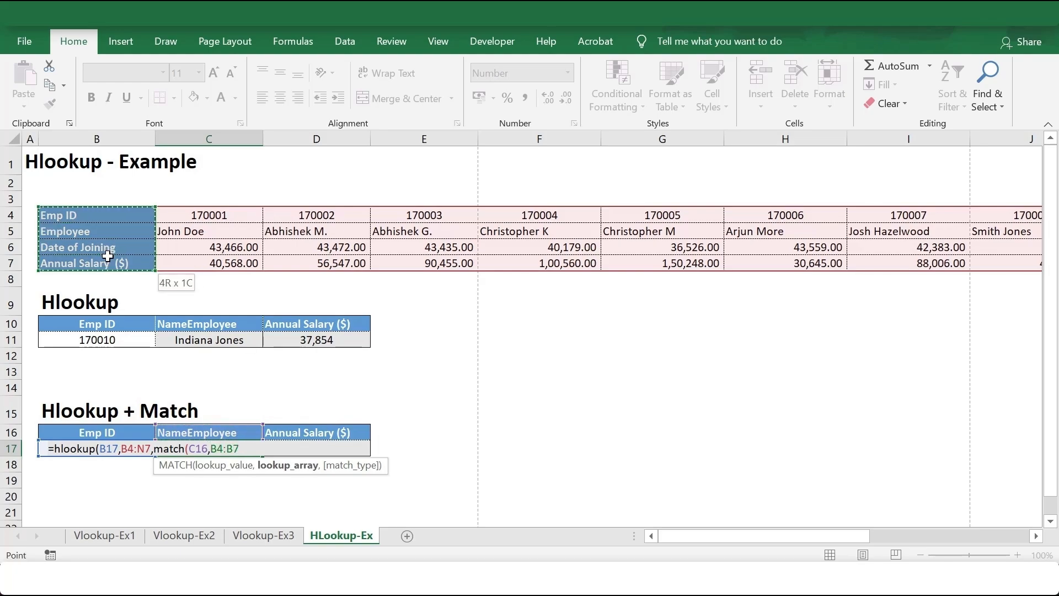
text(,)
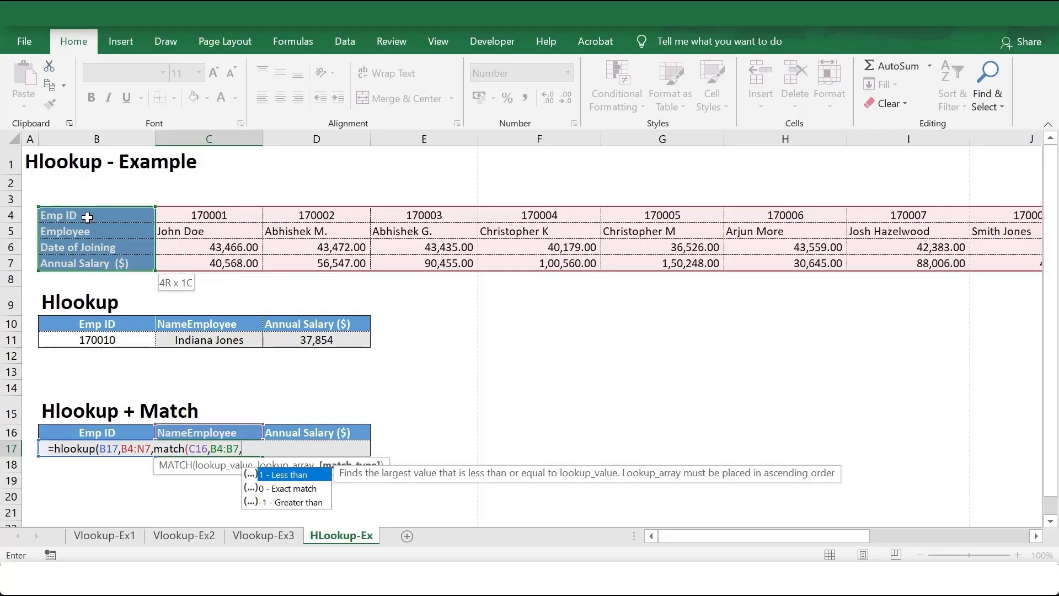
text(0))
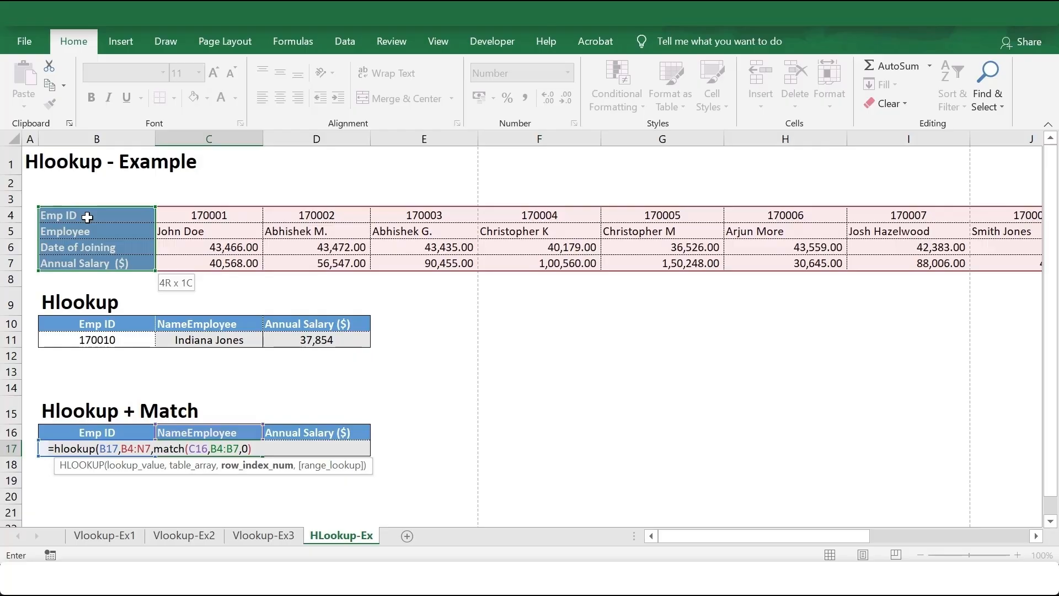
text(,0)
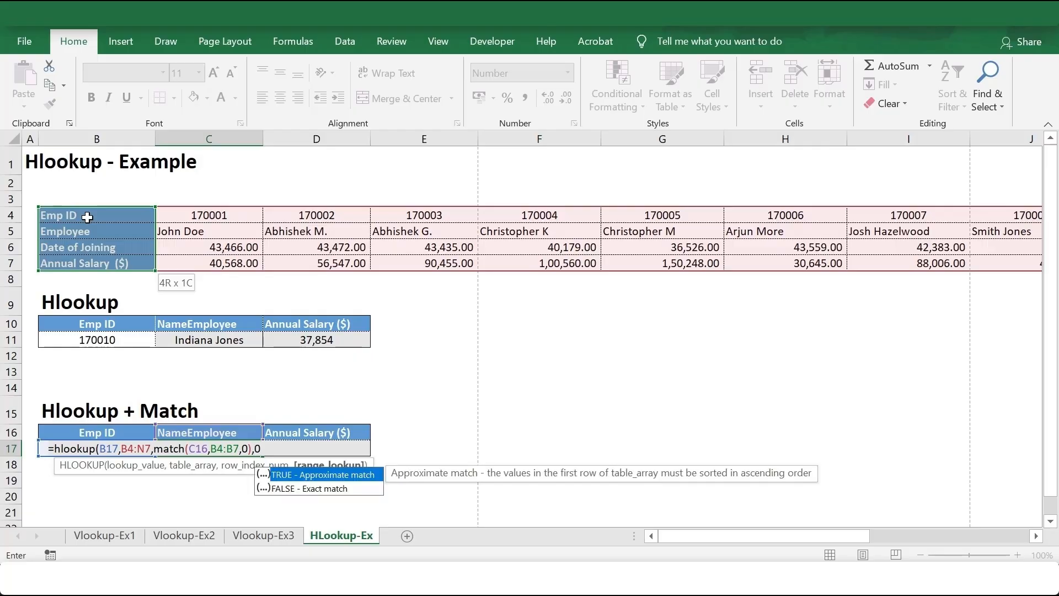
text())
key(Return)
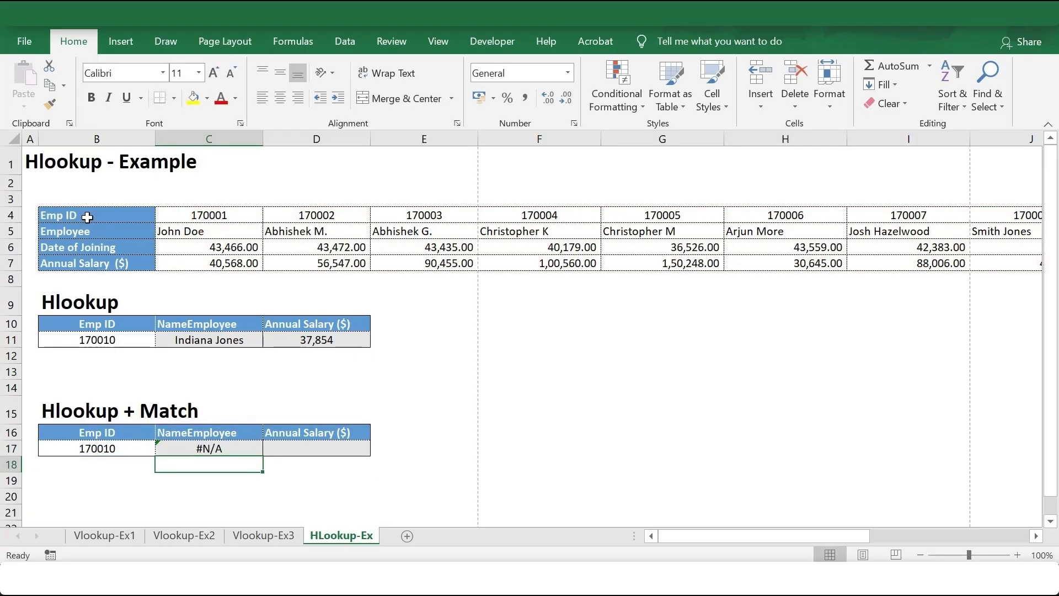
Replace the header in C16 with a copy of the Employee label from B5
click(316, 512)
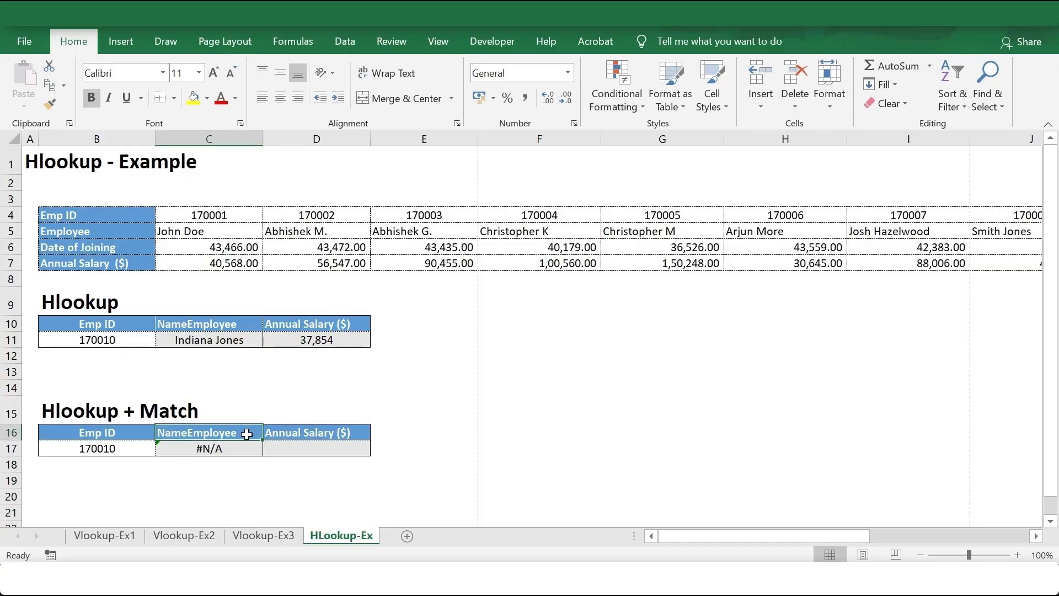
drag(95, 218, 91, 263)
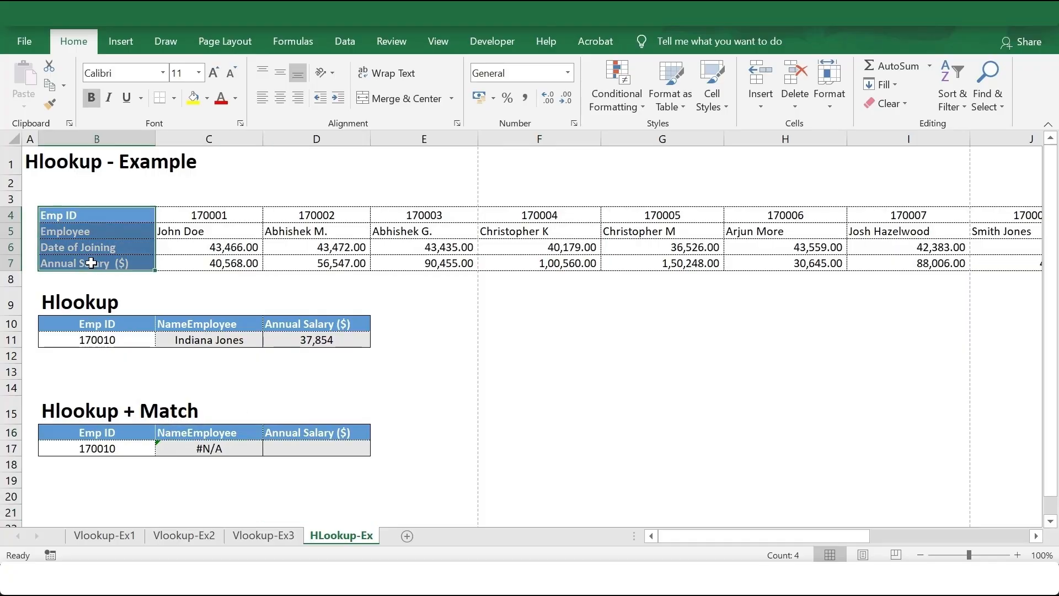
click(94, 231)
key(ctrl+c)
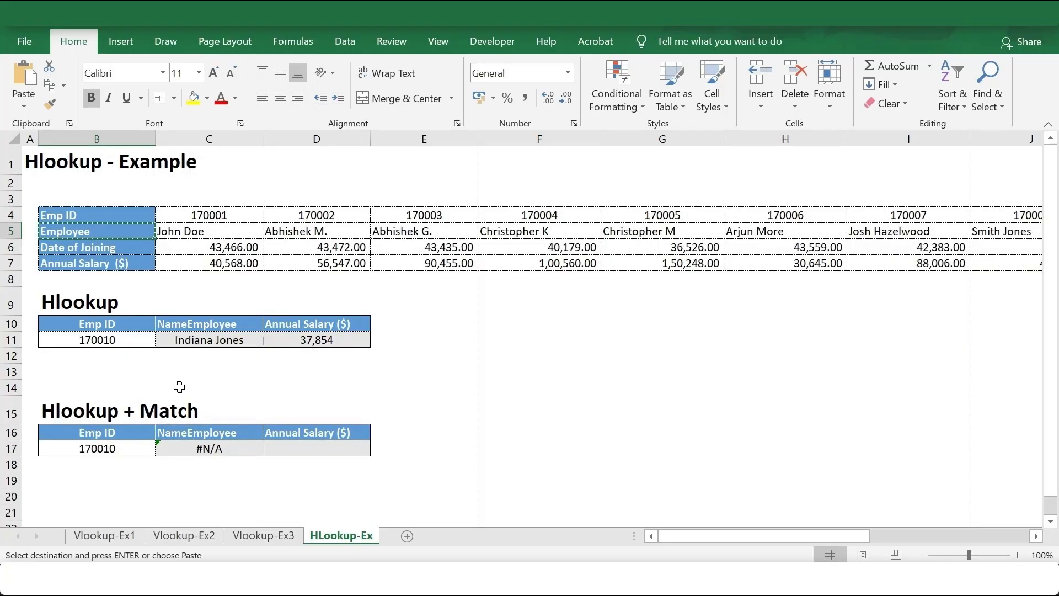
click(216, 434)
key(ctrl+v)
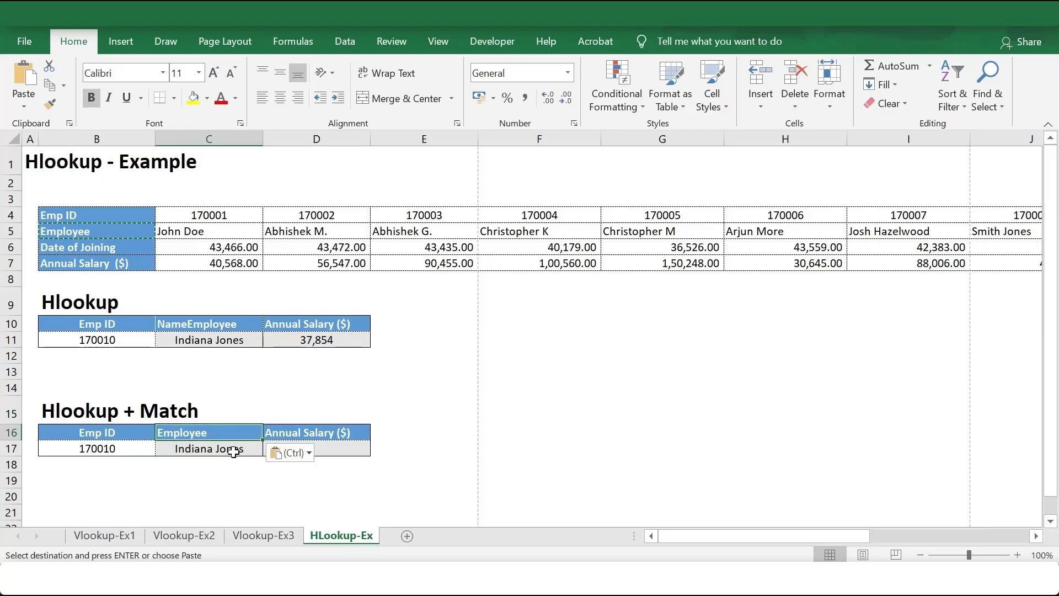
key(Escape)
click(246, 453)
click(250, 469)
click(316, 465)
drag(220, 436, 223, 450)
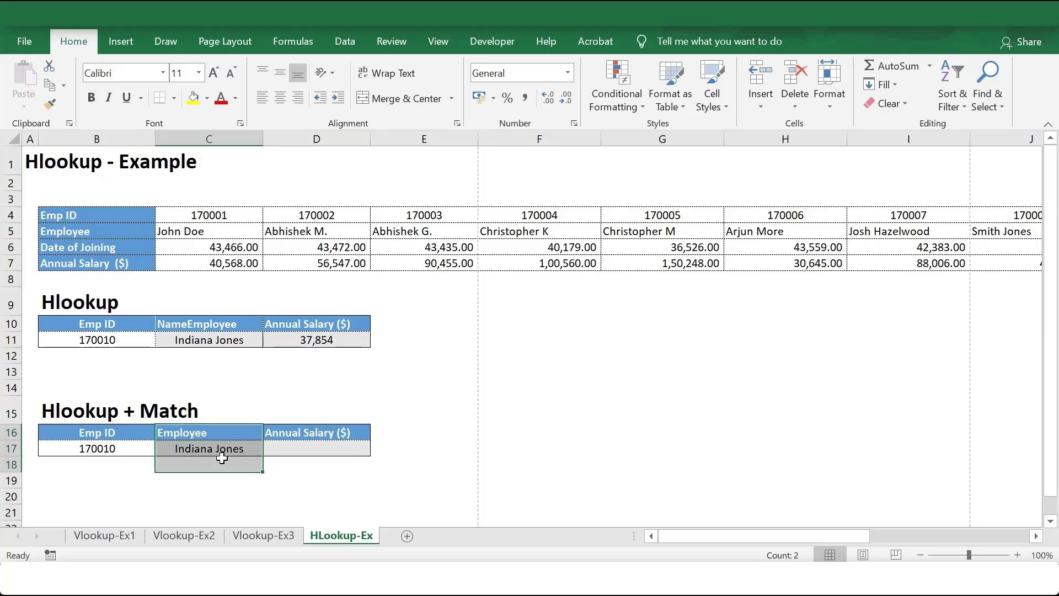
Replace the header in D16 with a copy of the Annual Salary ($) label from B7
click(112, 264)
key(ctrl+c)
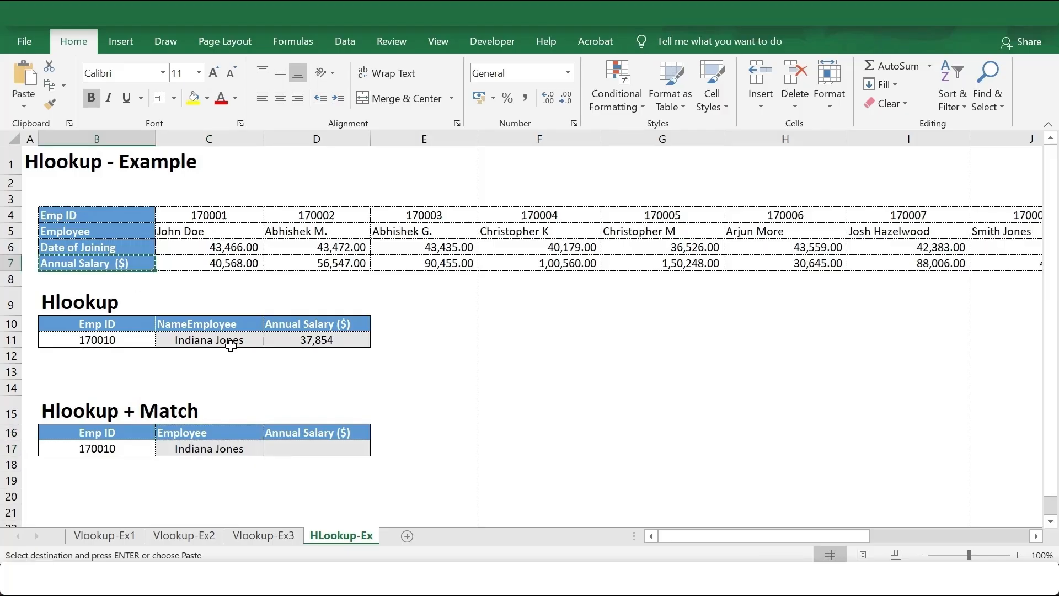
click(360, 437)
key(ctrl+v)
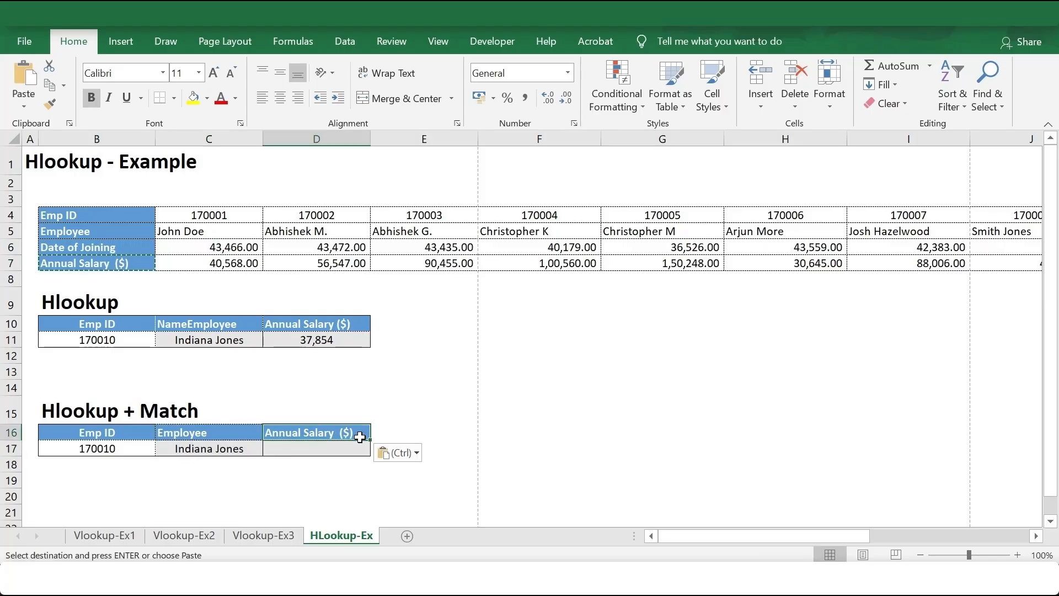
key(Escape)
Make the references $B$17, $B$4:$N$7 and $B$4:$B$7 absolute in C17's formula, keeping C16 relative
click(204, 451)
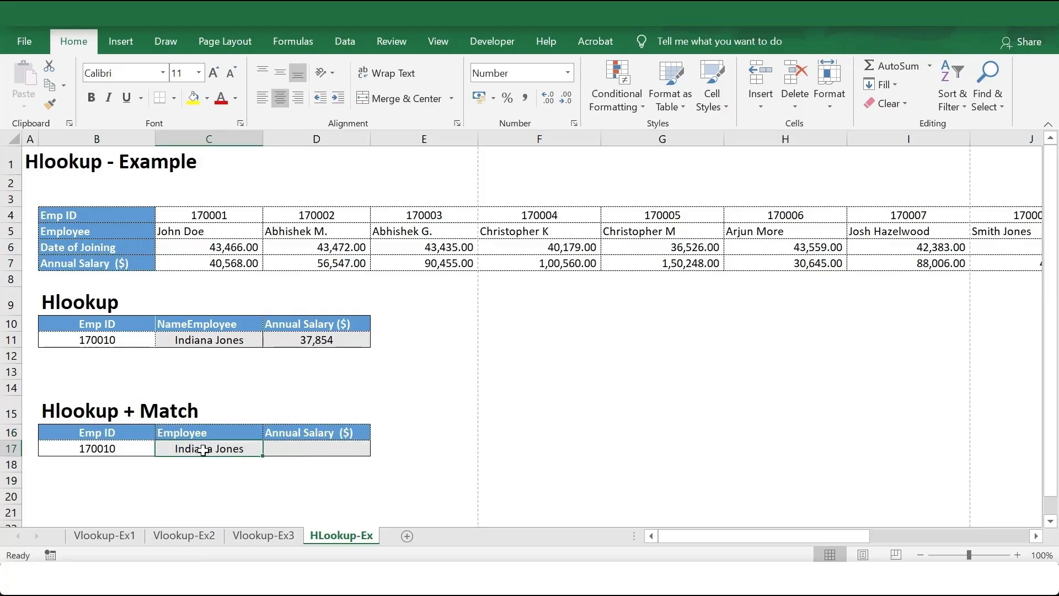
double_click(204, 451)
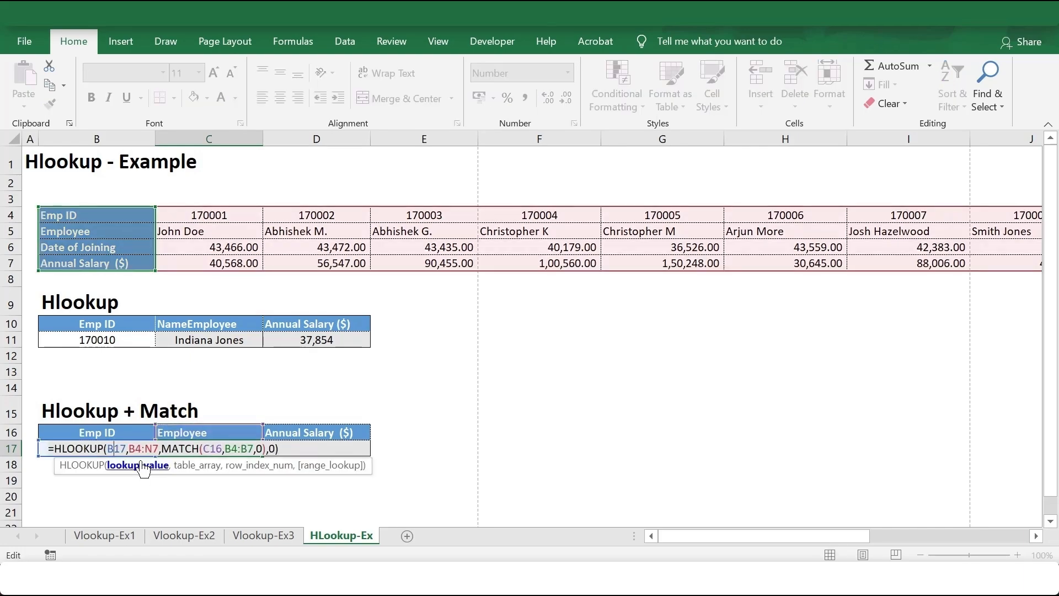
key(F4)
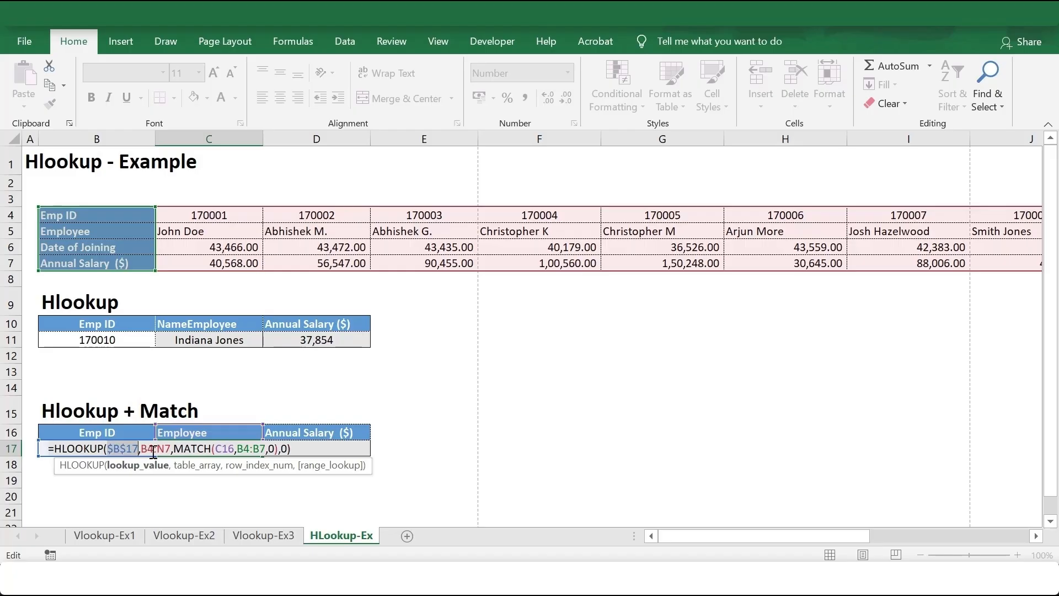
click(150, 451)
key(F4)
click(183, 450)
key(F4)
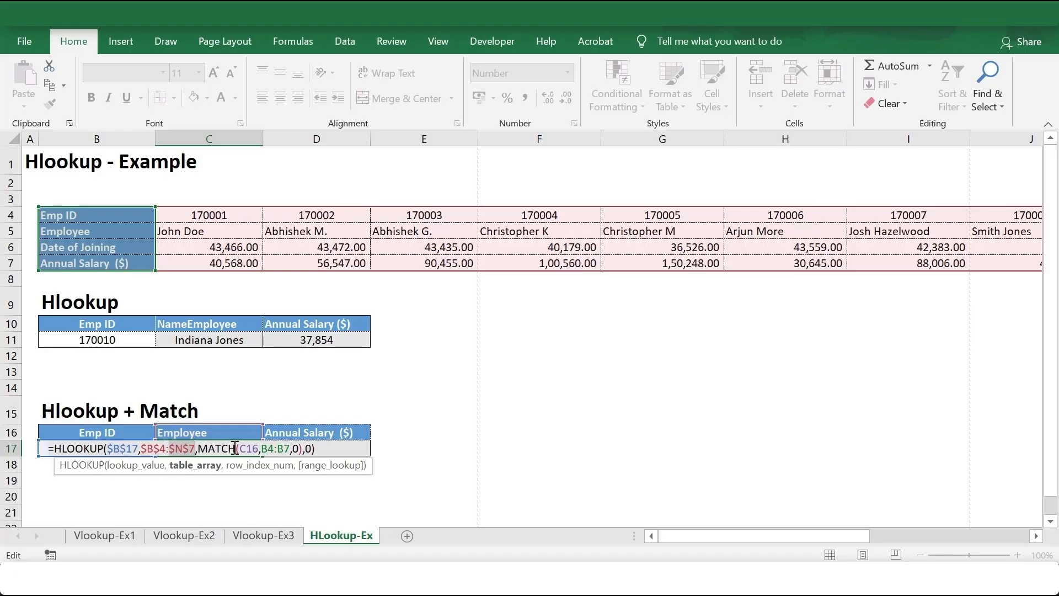
click(274, 449)
key(F4)
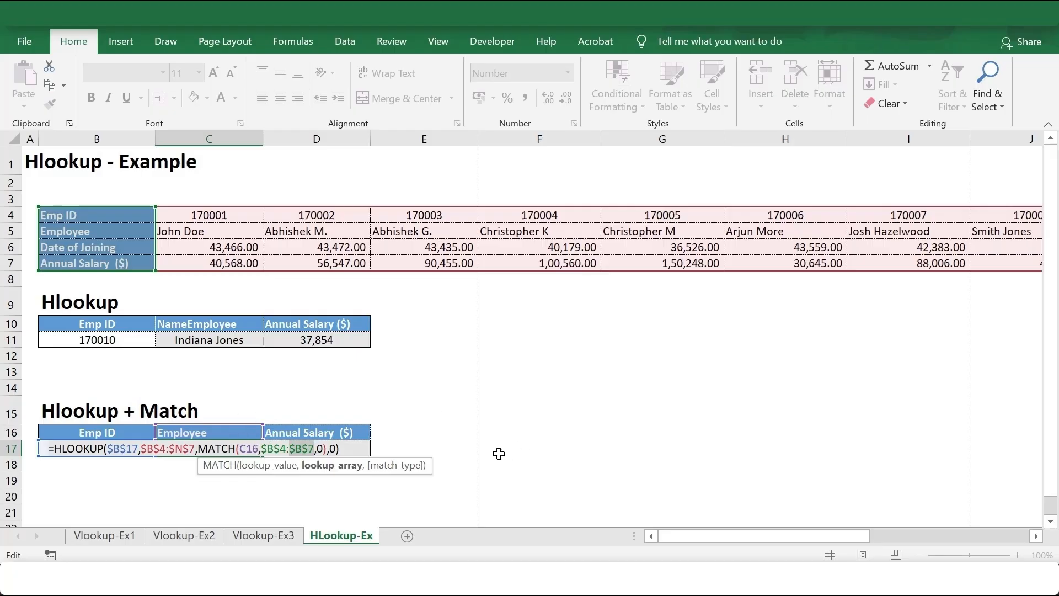
key(ctrl+Return)
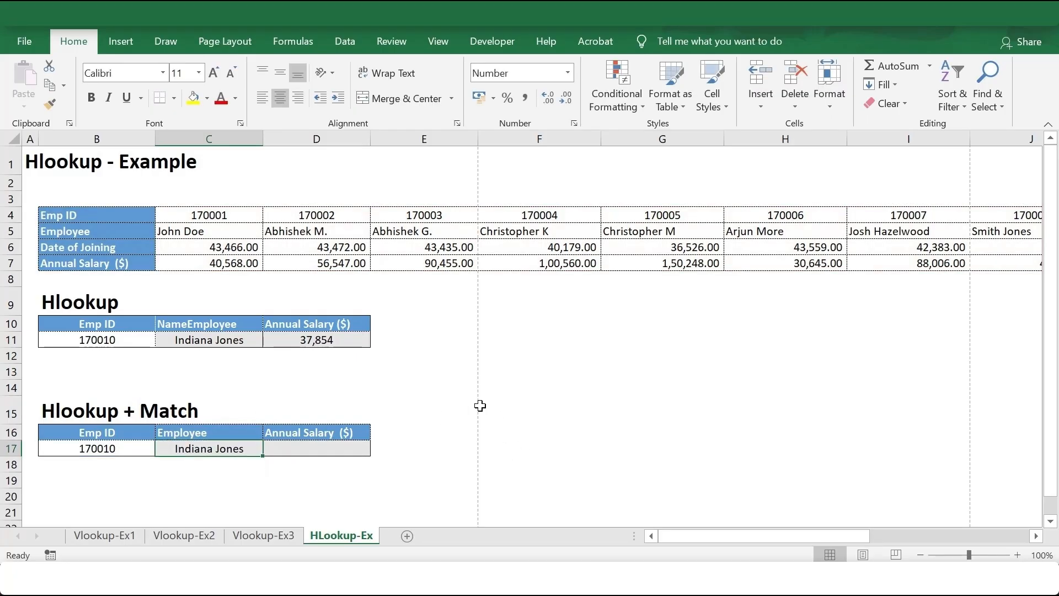
Copy C17's HLOOKUP and MATCH formula into D17 under Annual Salary
key(ctrl+c)
key(Right)
key(ctrl+v)
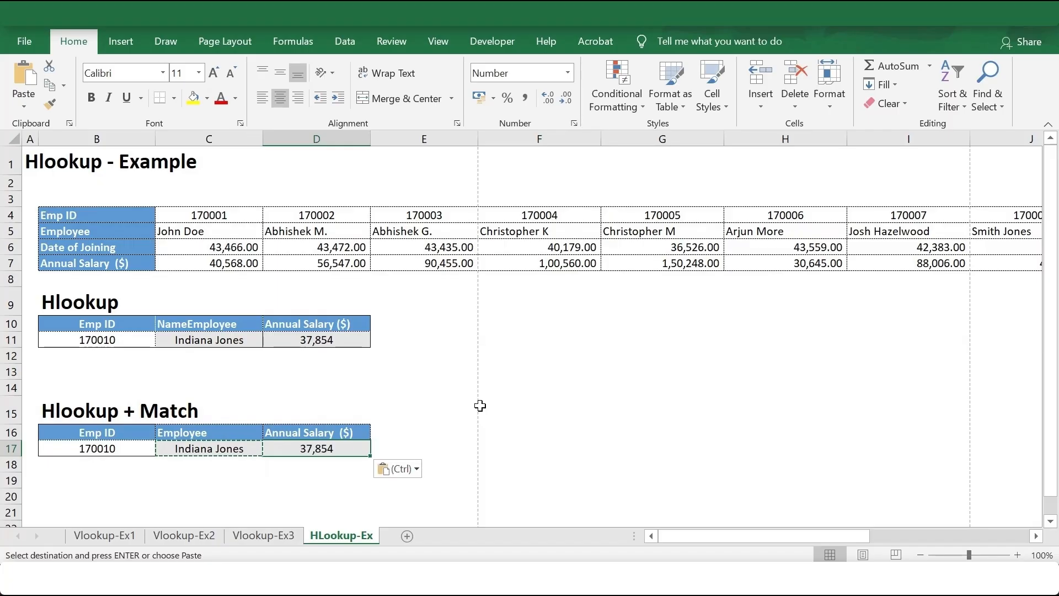
key(Escape)
key(Left)
key(Right)
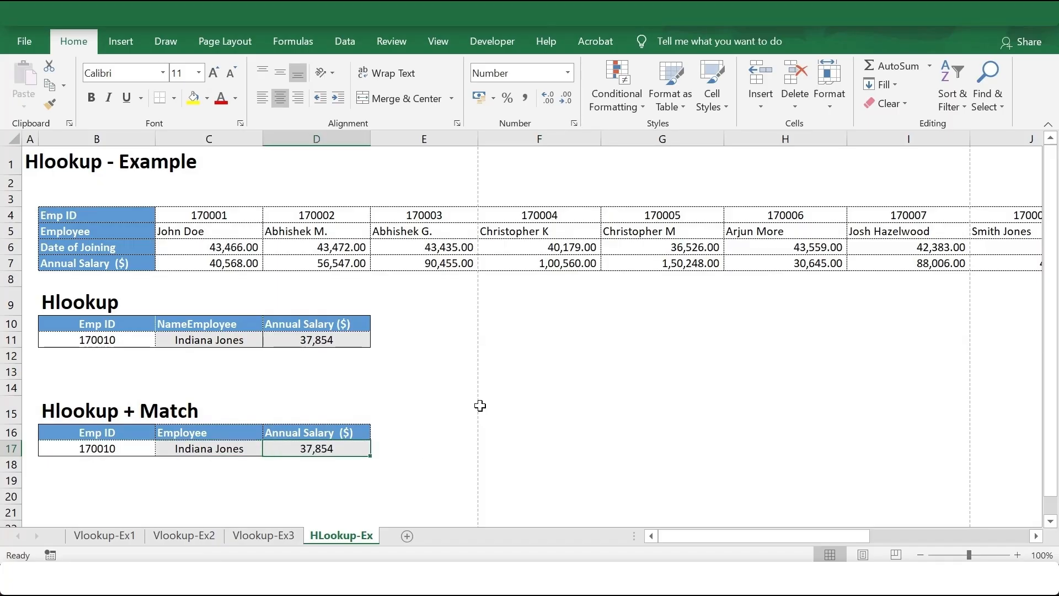